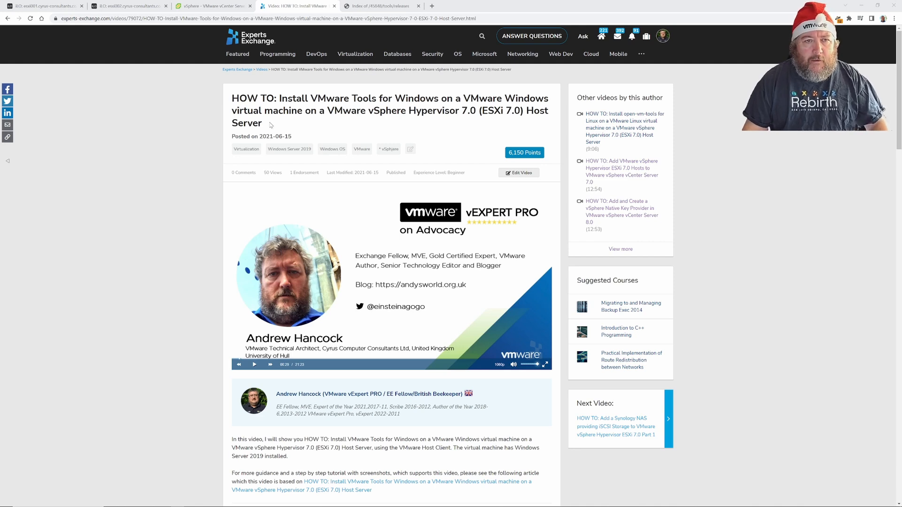
Switch to vSphere Client to view the VMware vCenter Server 8a summary (2 CPUs, 14 GB memory).
click(208, 8)
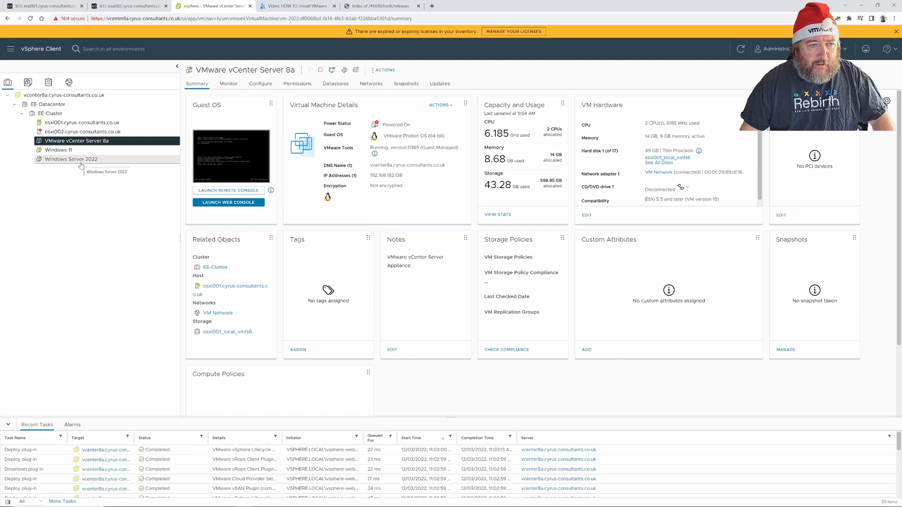
Reset the Windows 11 VM's CPU usage alarm to green, view the esxi002 host, then return to the video.
click(56, 152)
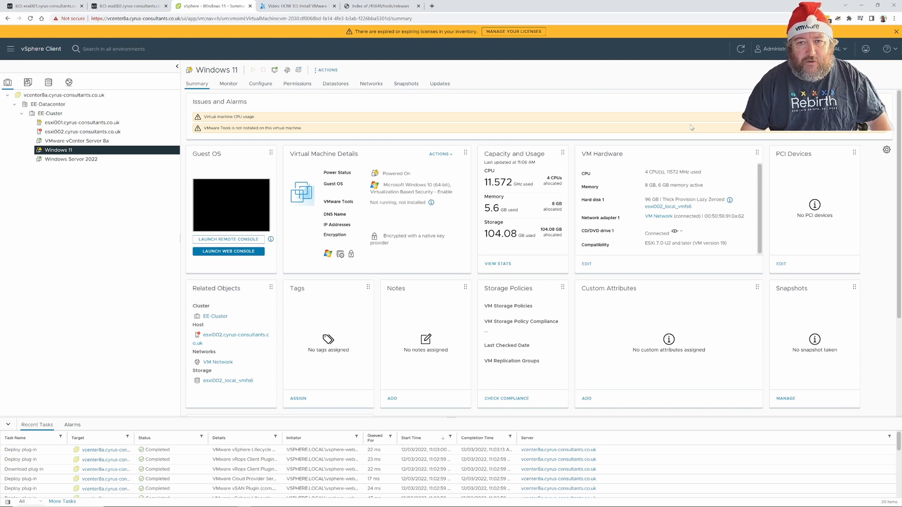
click(872, 117)
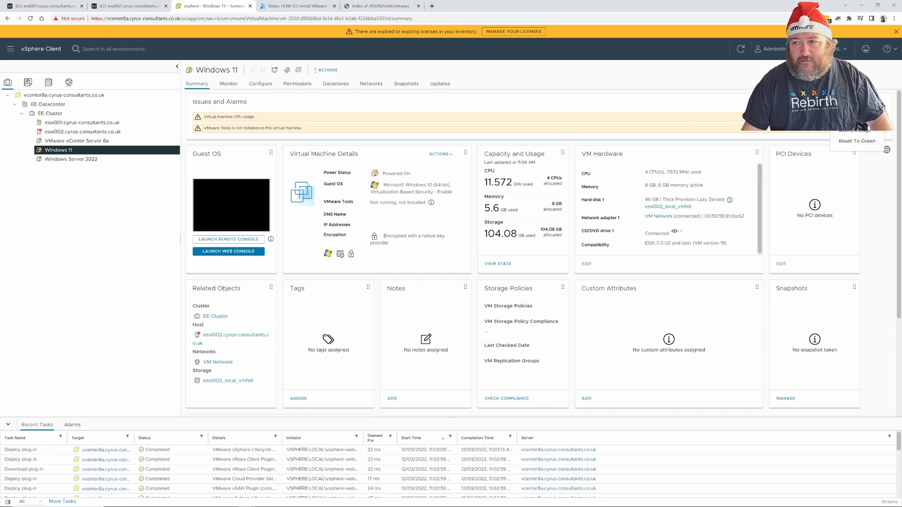
click(857, 142)
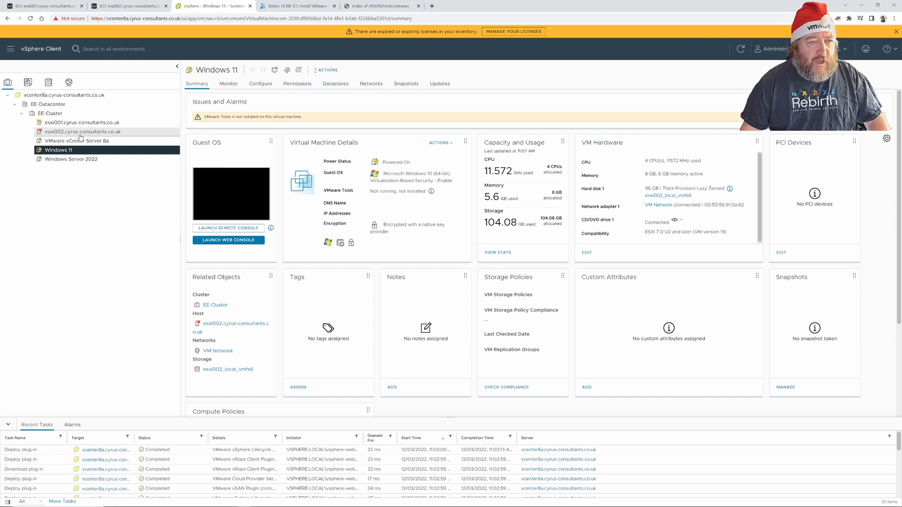
click(80, 132)
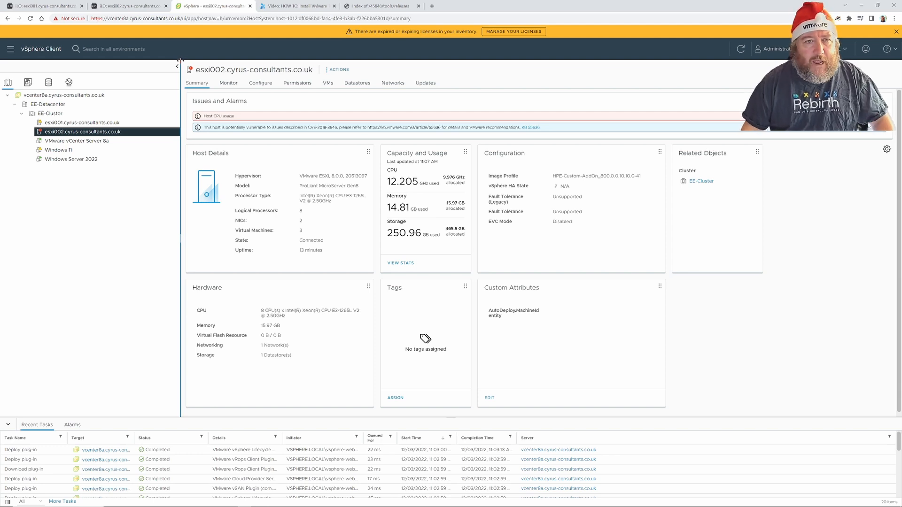
click(291, 10)
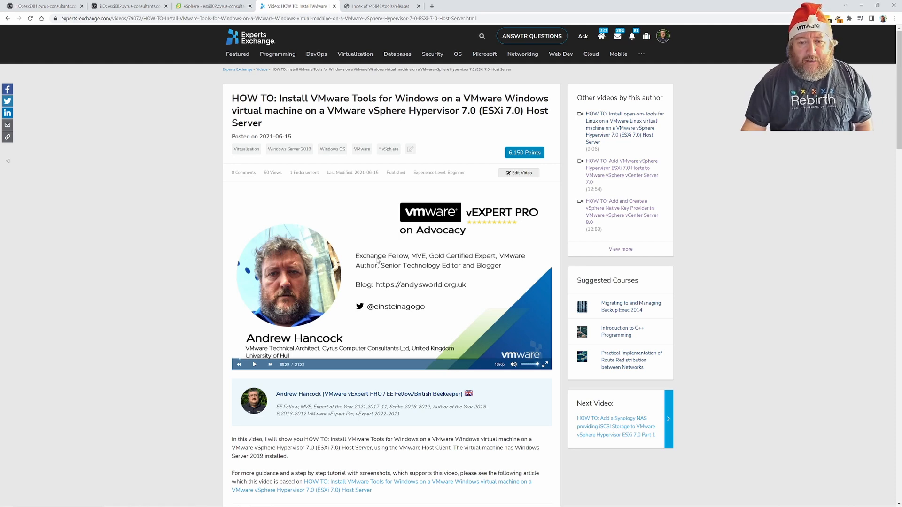
Read through the VMware Tools installation Video Steps, then go back to vSphere Client.
scroll(184, 369, down, 2)
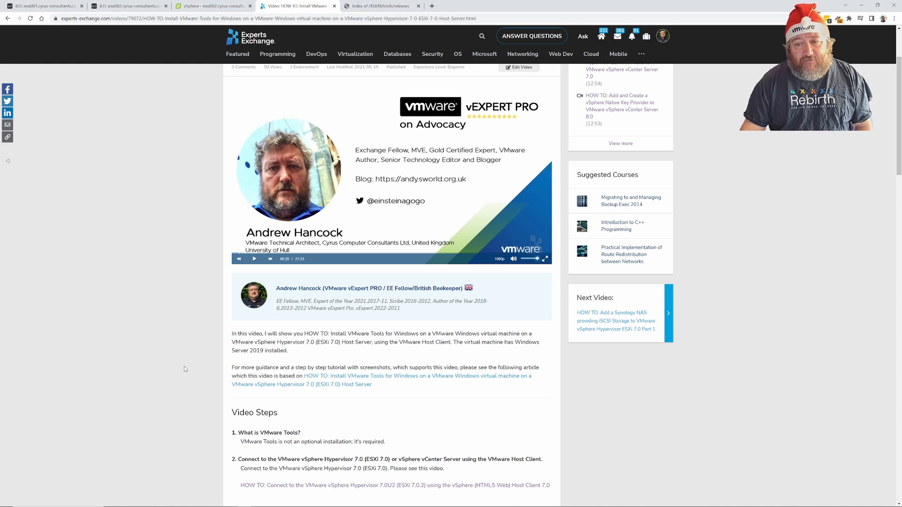
scroll(184, 370, down, 4)
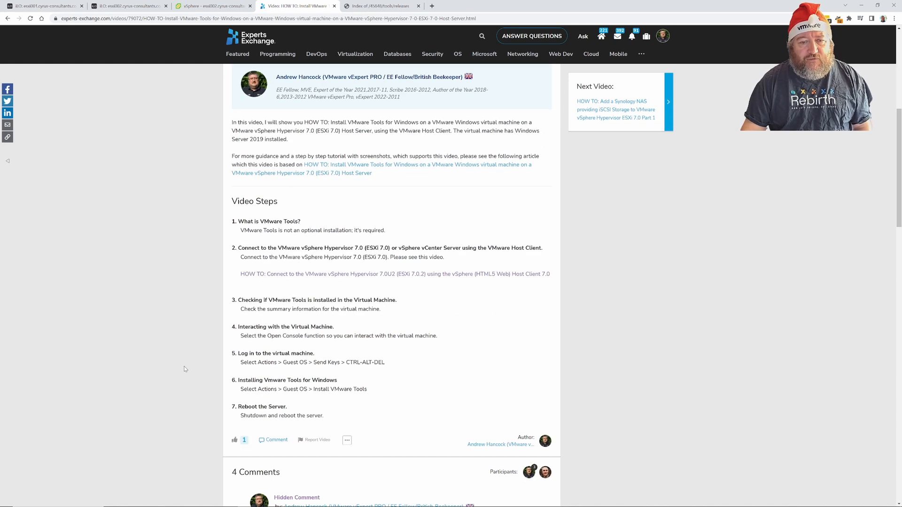
scroll(184, 369, up, 1)
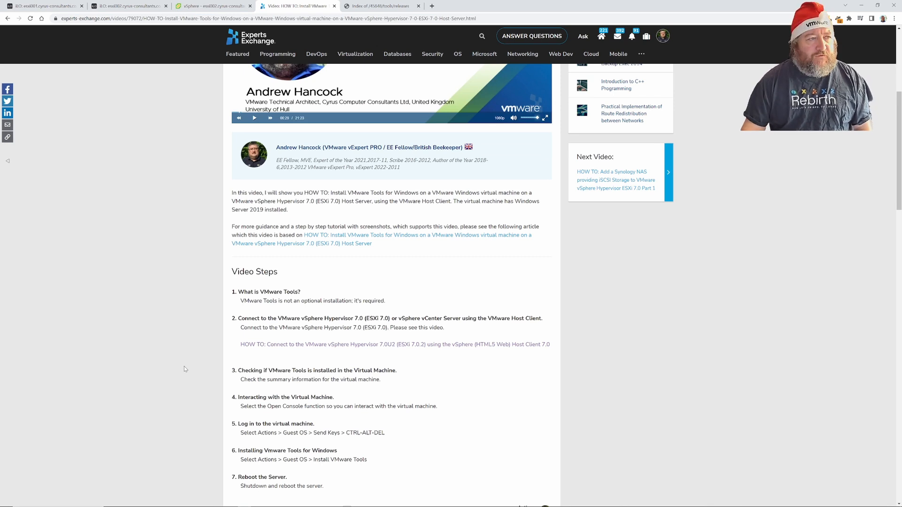
scroll(194, 363, up, 5)
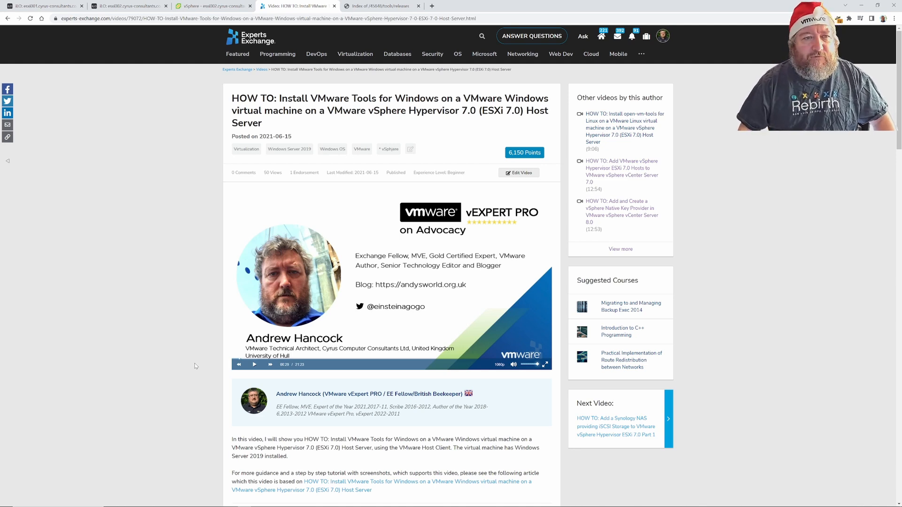
click(214, 6)
Launch the Windows 11 VM's web console and sign in with the account password.
click(69, 150)
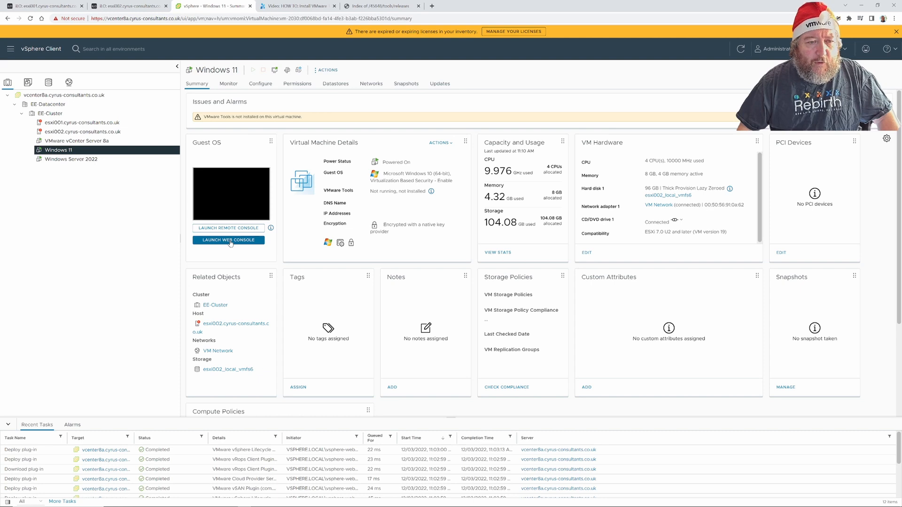
click(229, 240)
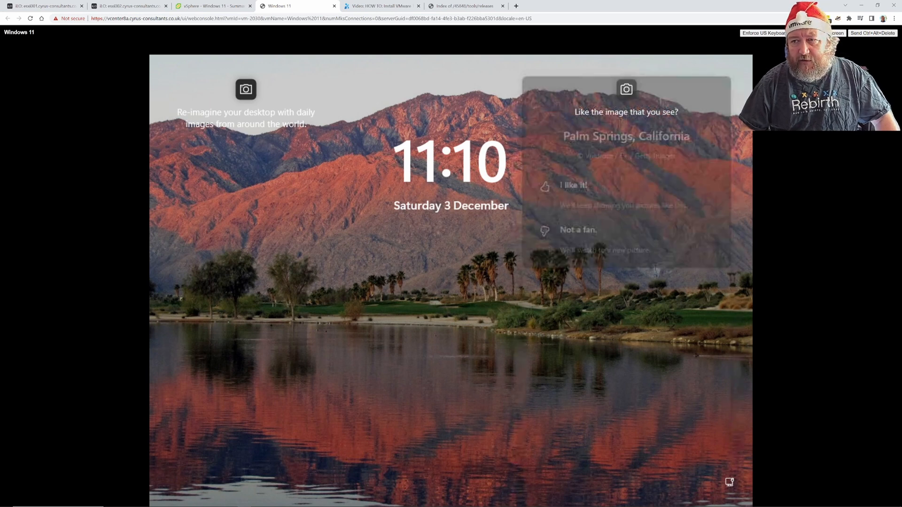
click(869, 34)
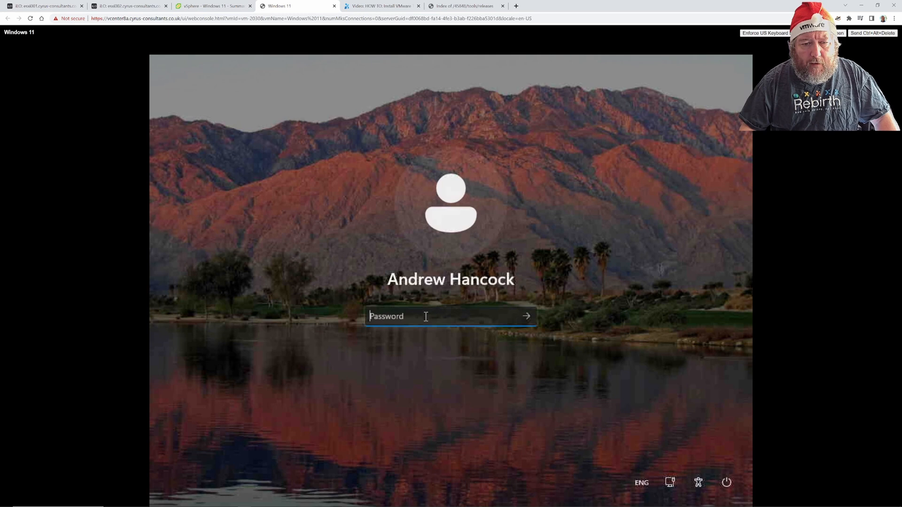
text(••••)
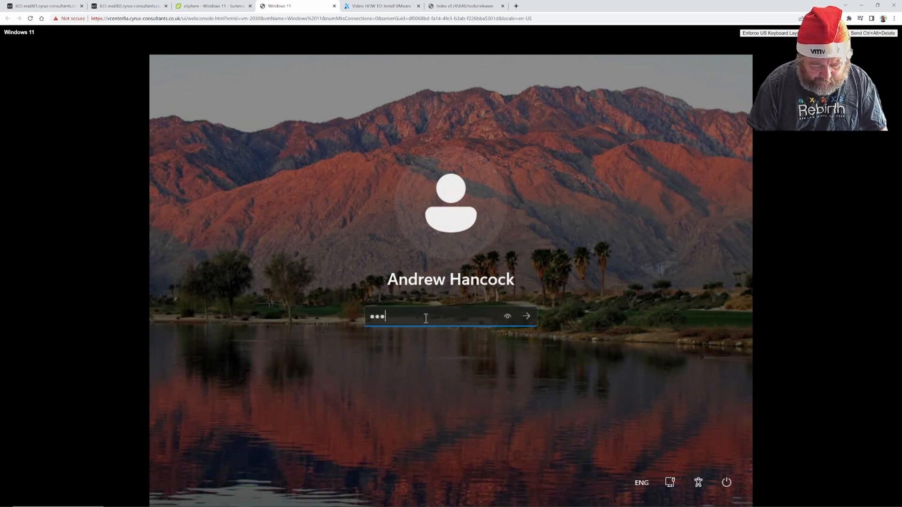
text(•)
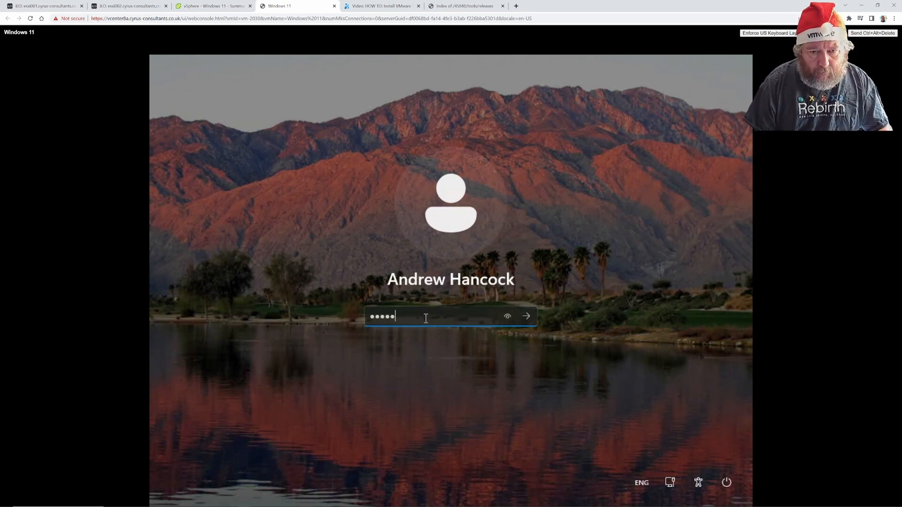
text(•••••)
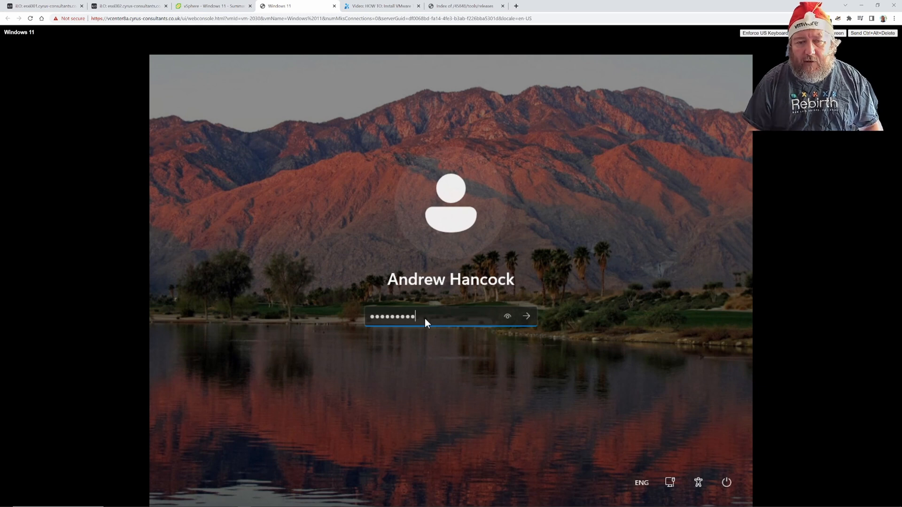
key(Return)
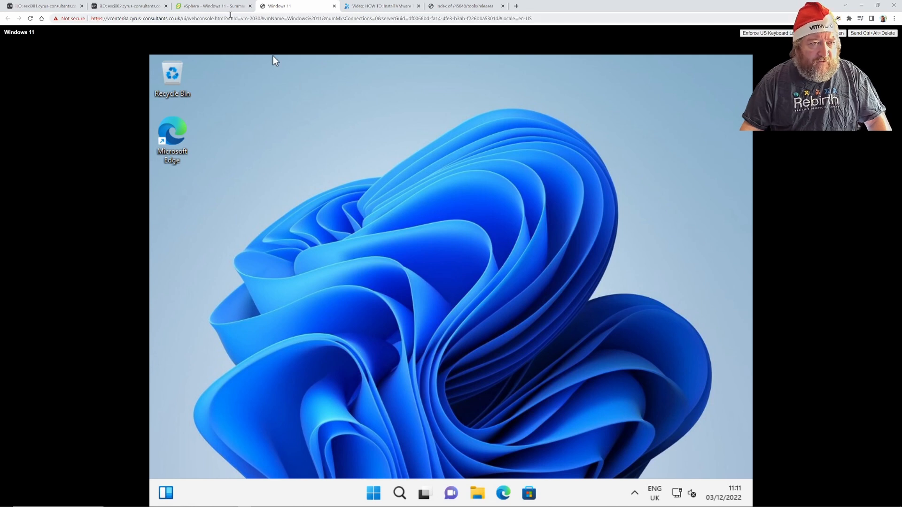
Dismiss the expired licenses warning and mount the VMware Tools disc on the Windows 11 VM.
click(199, 6)
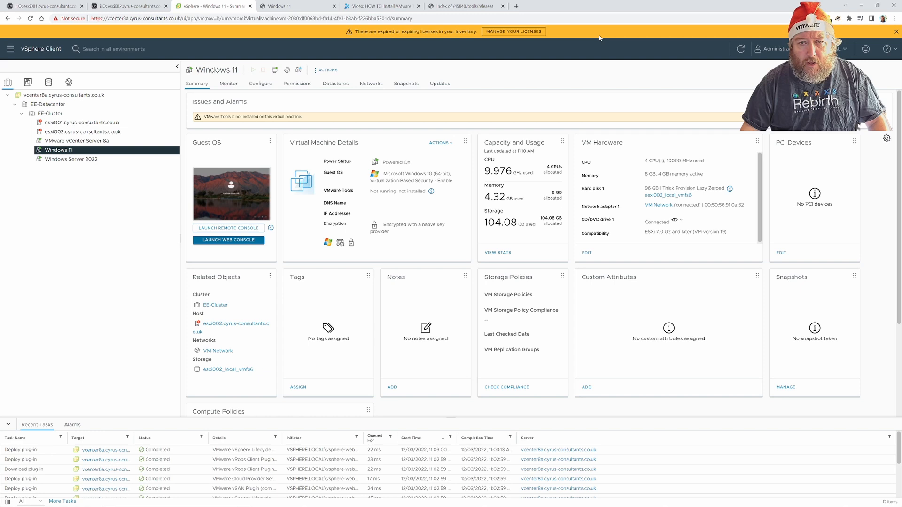
click(895, 32)
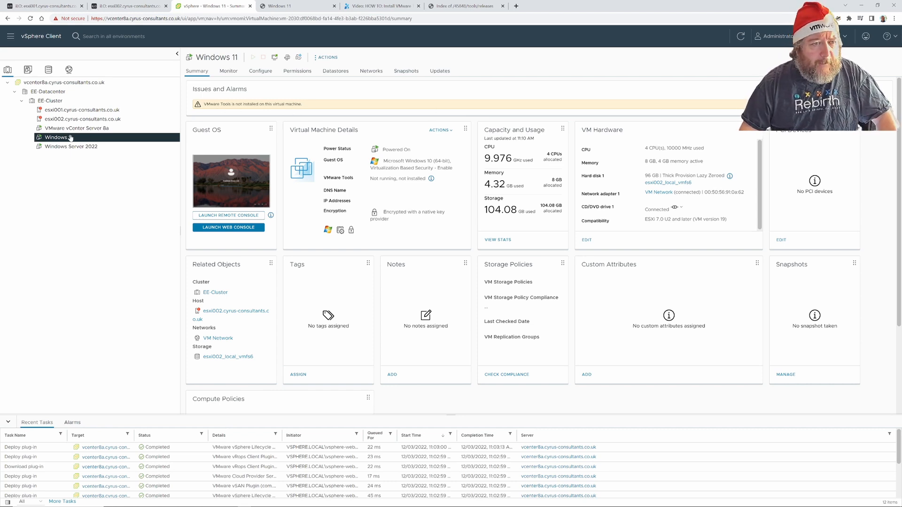
click(328, 58)
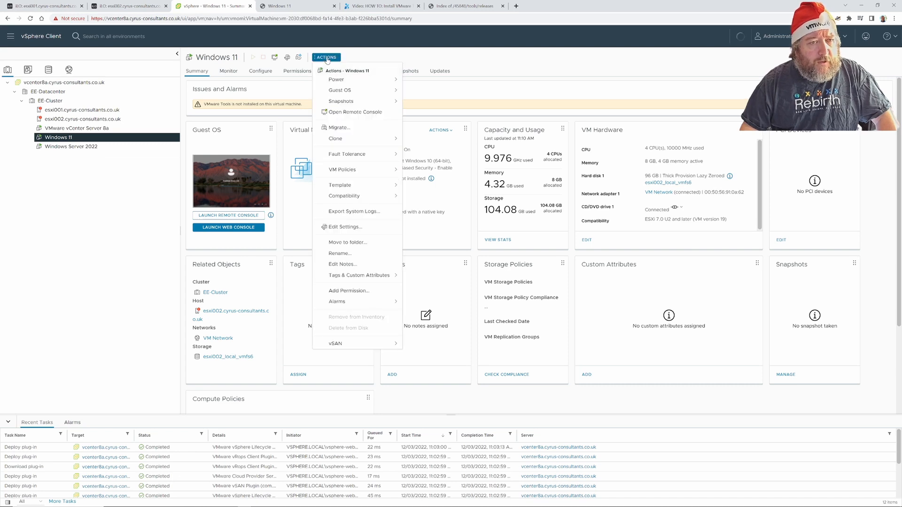
click(345, 94)
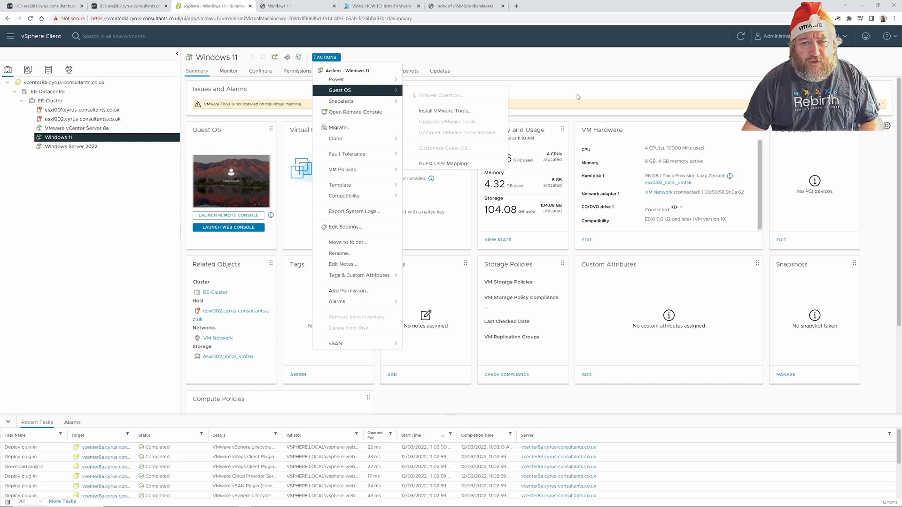
click(616, 94)
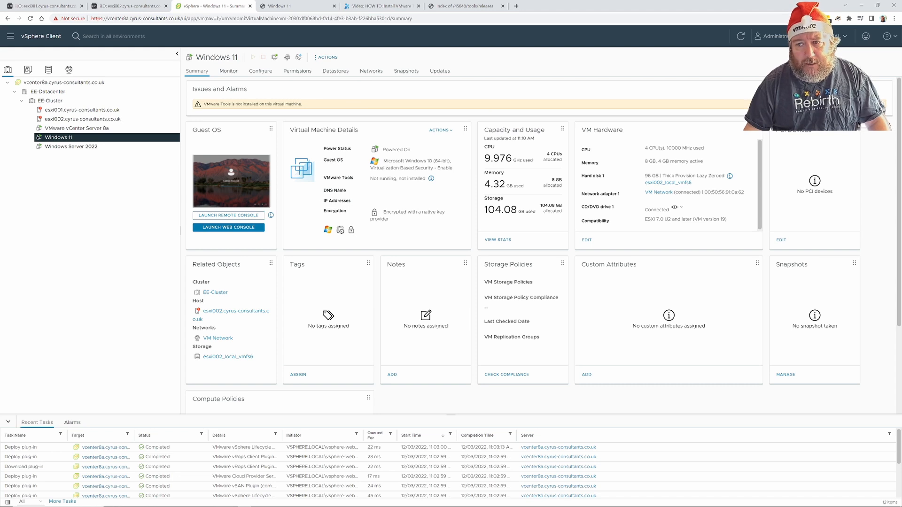
click(845, 104)
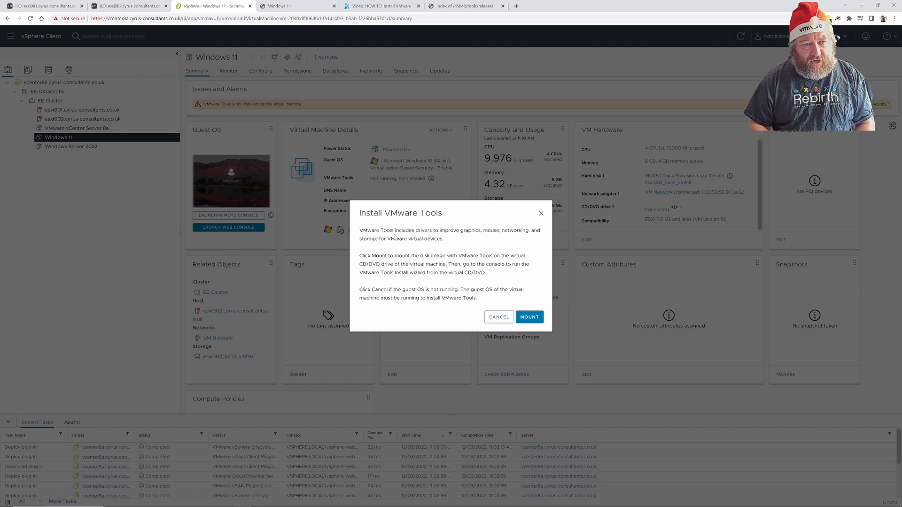
click(529, 317)
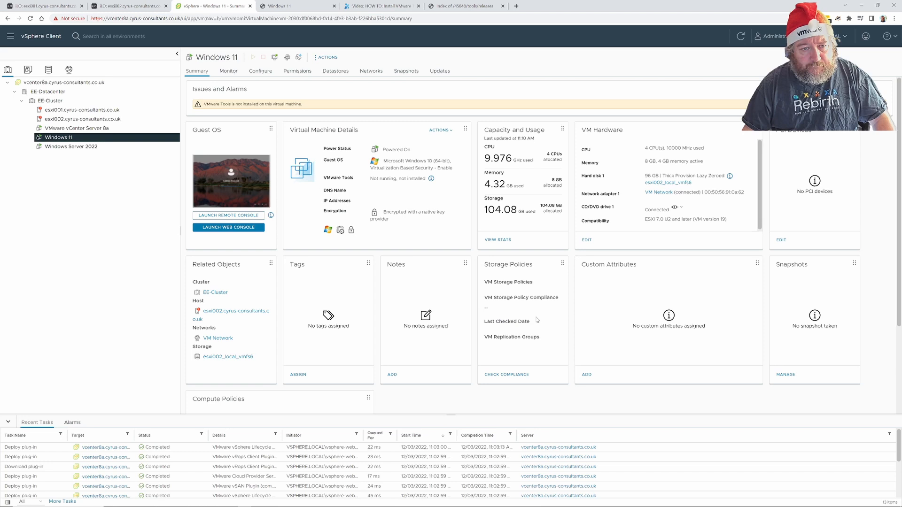
In the Windows 11 console, open DVD Drive (D:) VMware Tools and select setup.
click(291, 8)
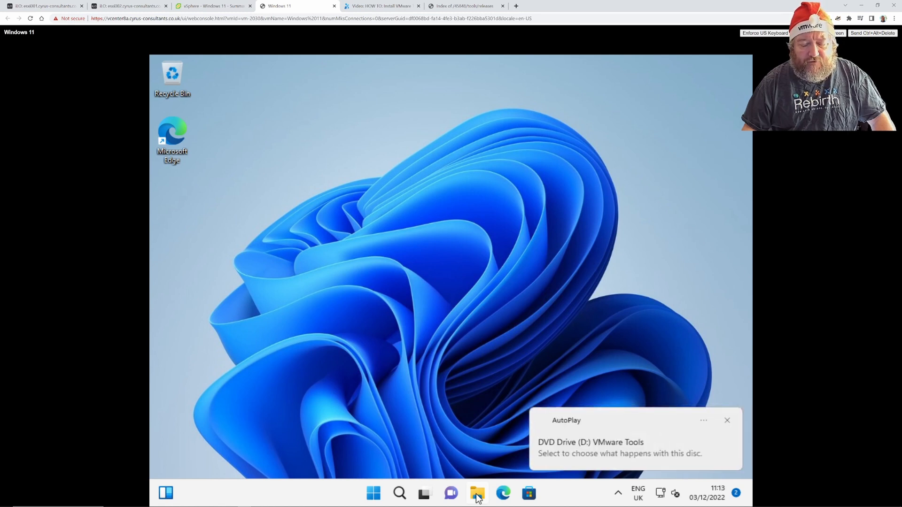
click(602, 448)
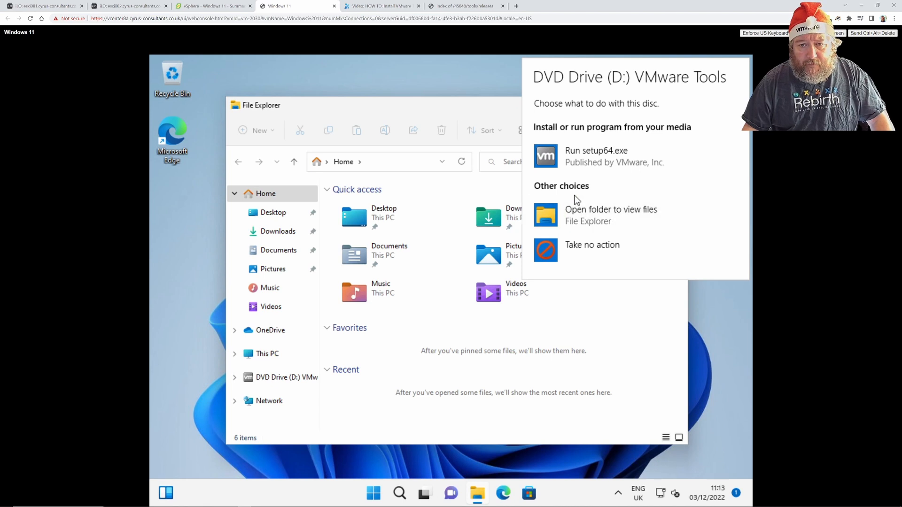
click(582, 166)
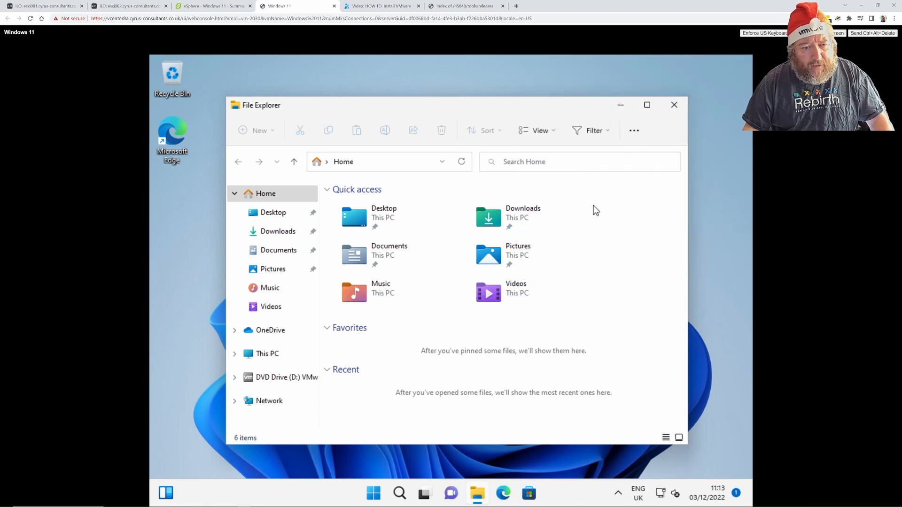
click(292, 381)
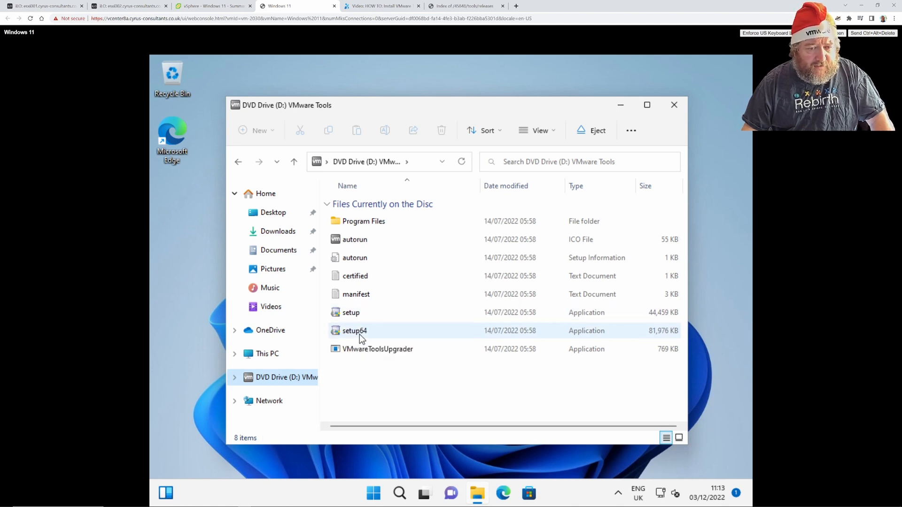
click(356, 316)
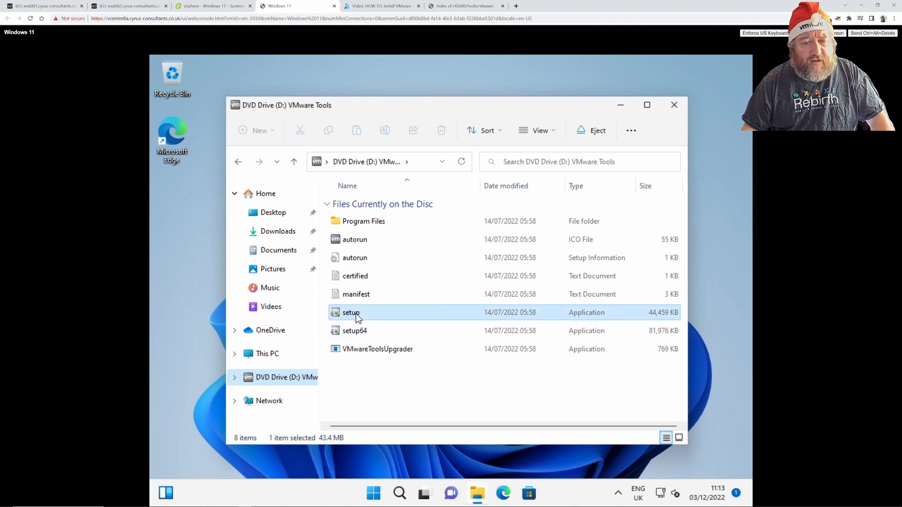
Run VMware Tools setup and approve its User Account Control prompt.
double_click(356, 316)
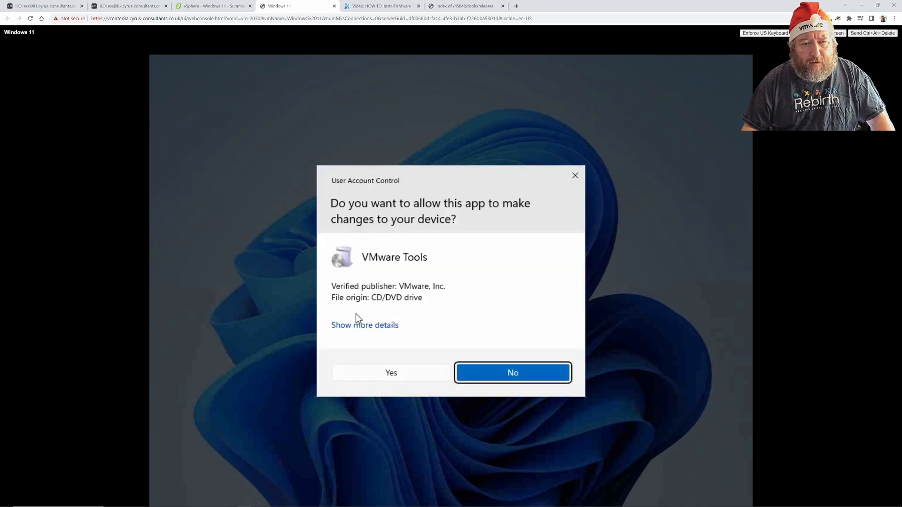
click(391, 372)
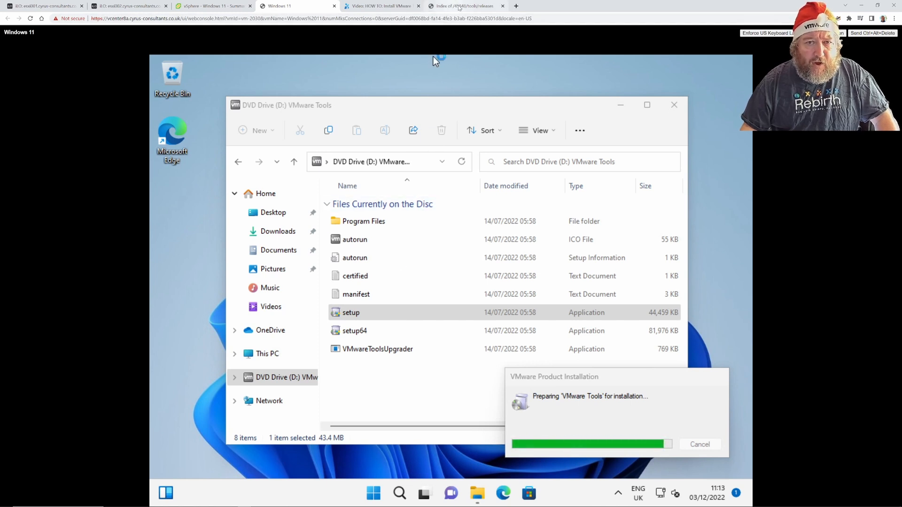
Save the VMware Tools 12.1.5 windows/x64 installer .exe from packages.vmware.com into Downloads.
click(463, 8)
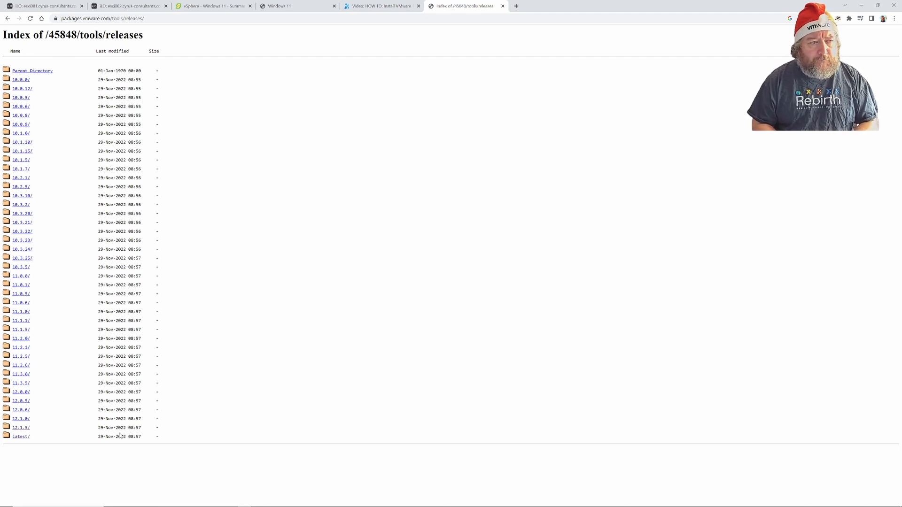
click(27, 429)
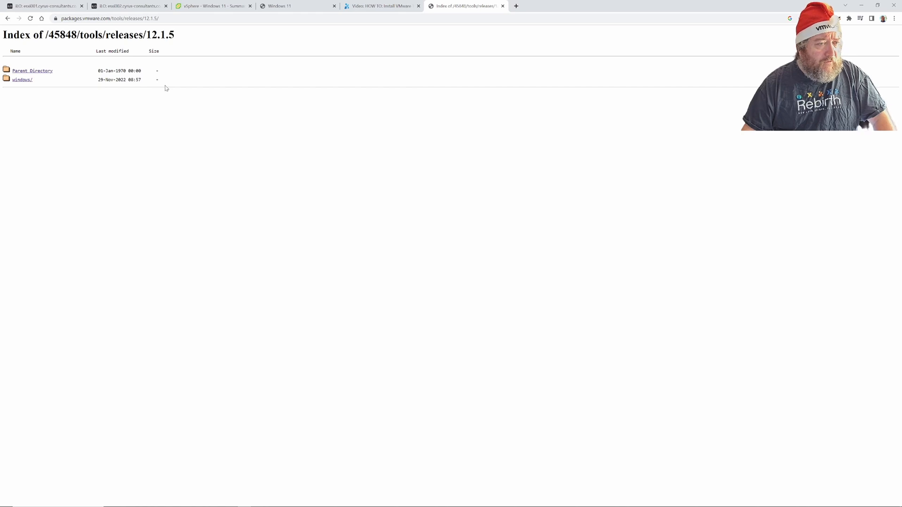
click(19, 80)
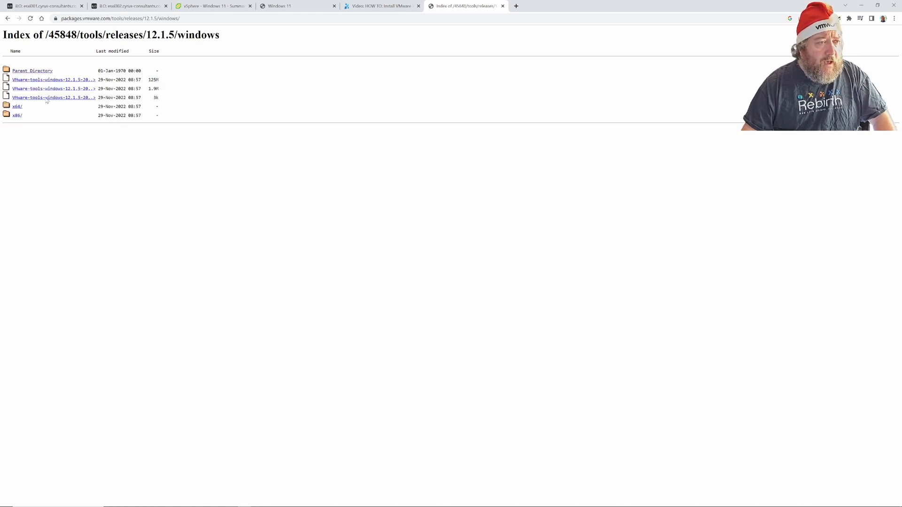
click(16, 107)
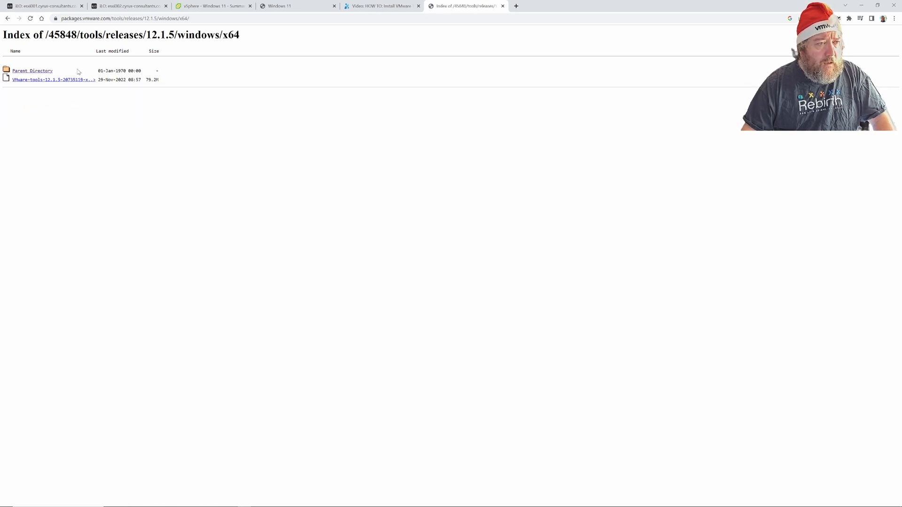
click(72, 80)
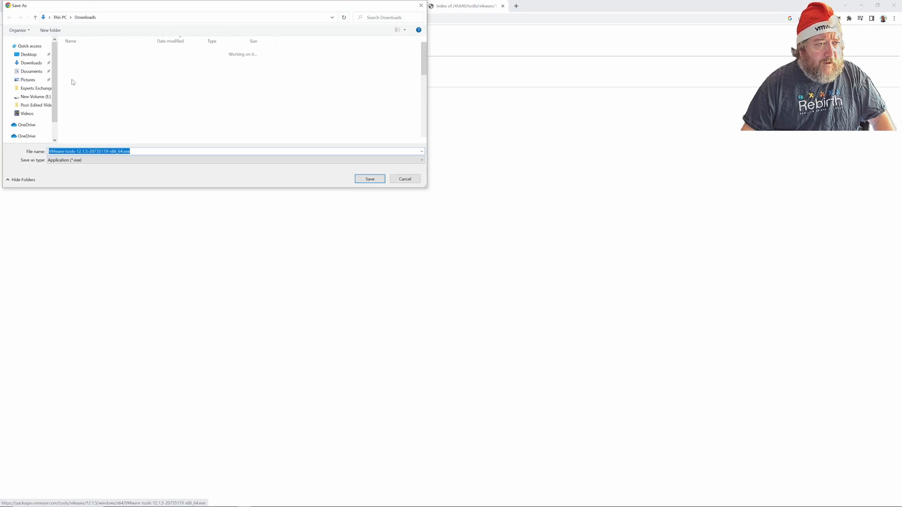
click(369, 179)
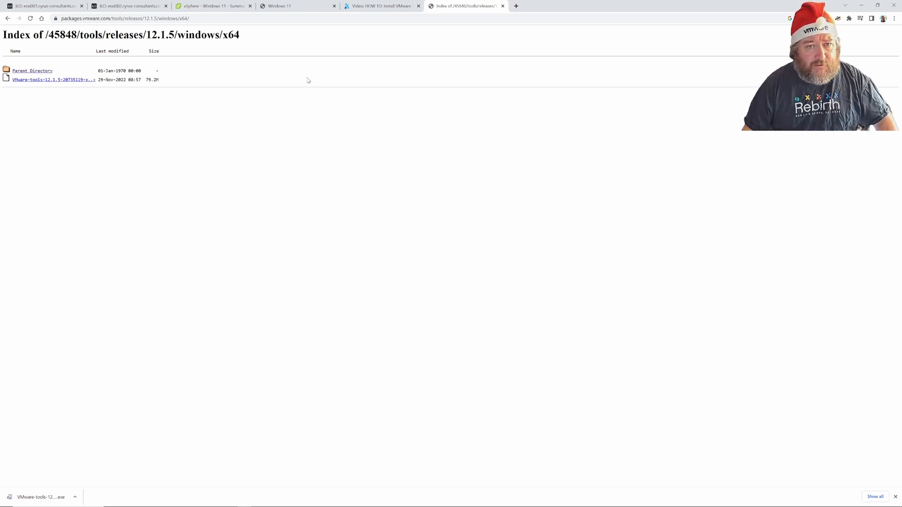
In the Windows 11 console, advance VMware Tools Setup past the welcome page with the Custom setup type.
click(299, 7)
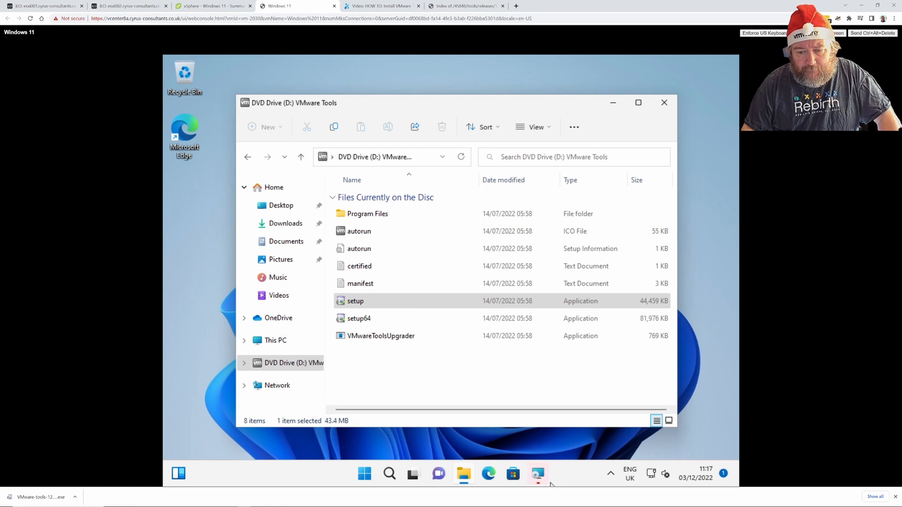
click(538, 474)
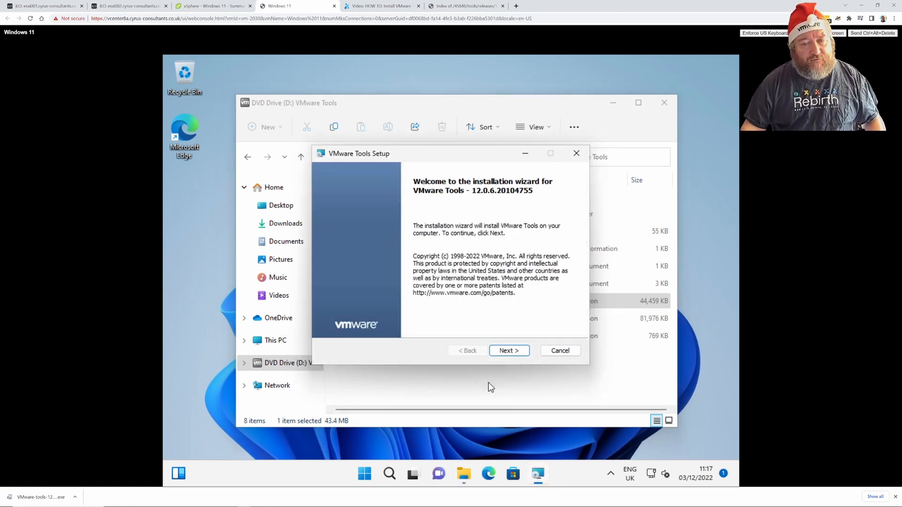
click(506, 353)
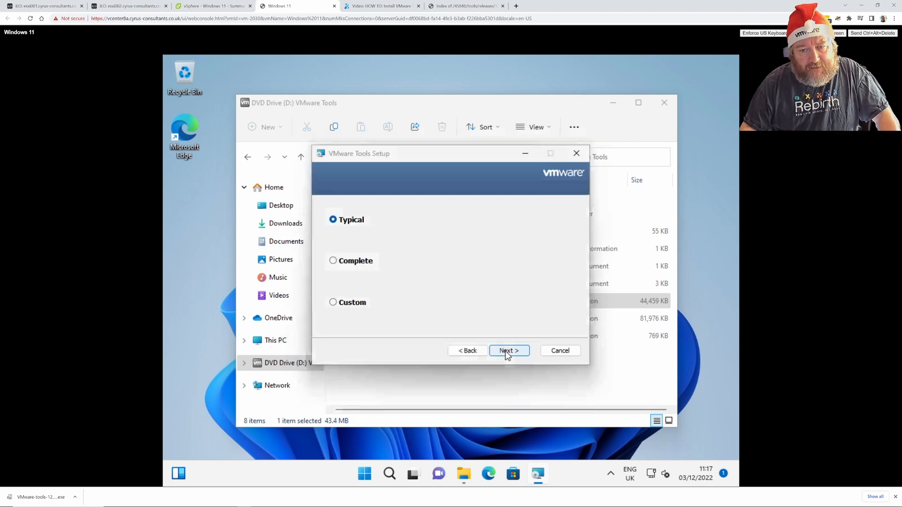
click(356, 303)
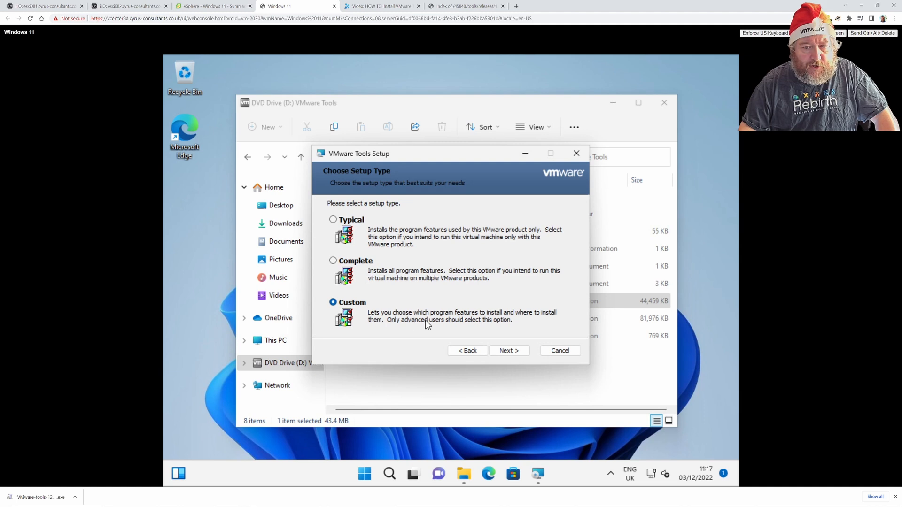
click(513, 354)
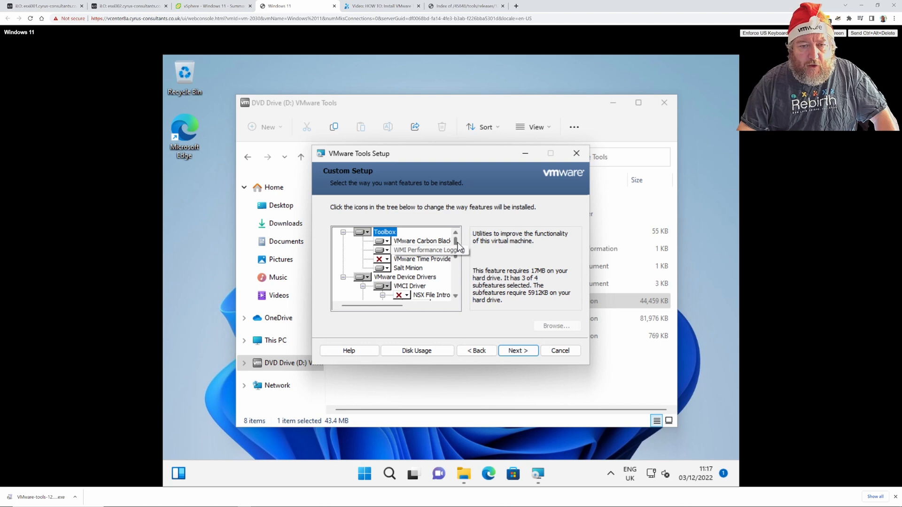
drag(455, 242, 455, 269)
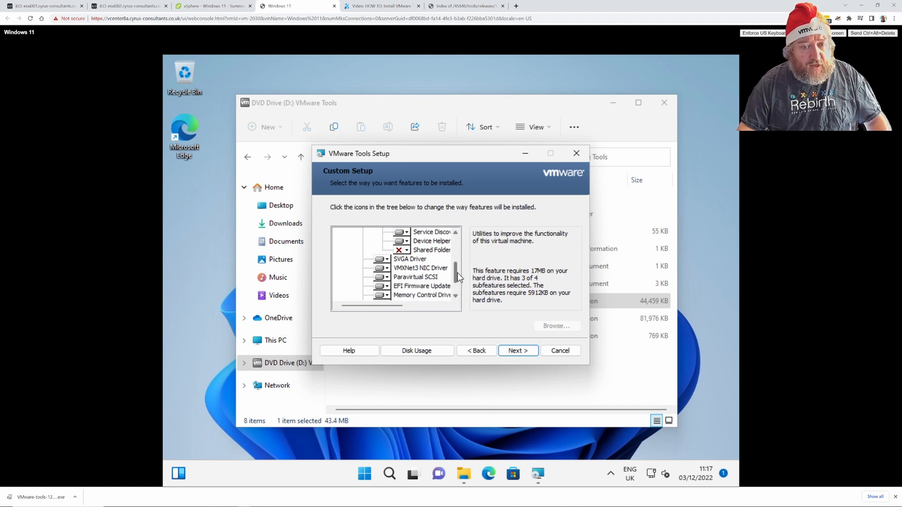
drag(457, 274, 455, 281)
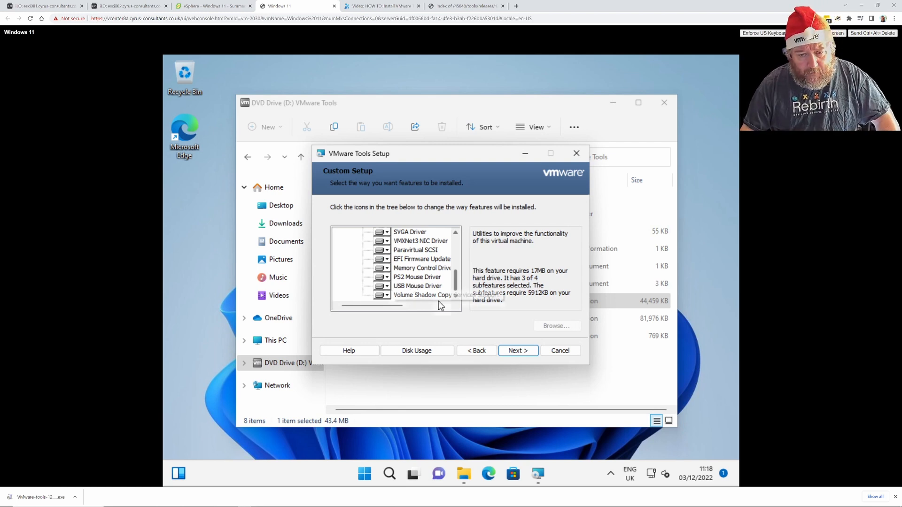
Confirm the feature selection, begin installing VMware Tools, and go back to the VM summary.
click(517, 351)
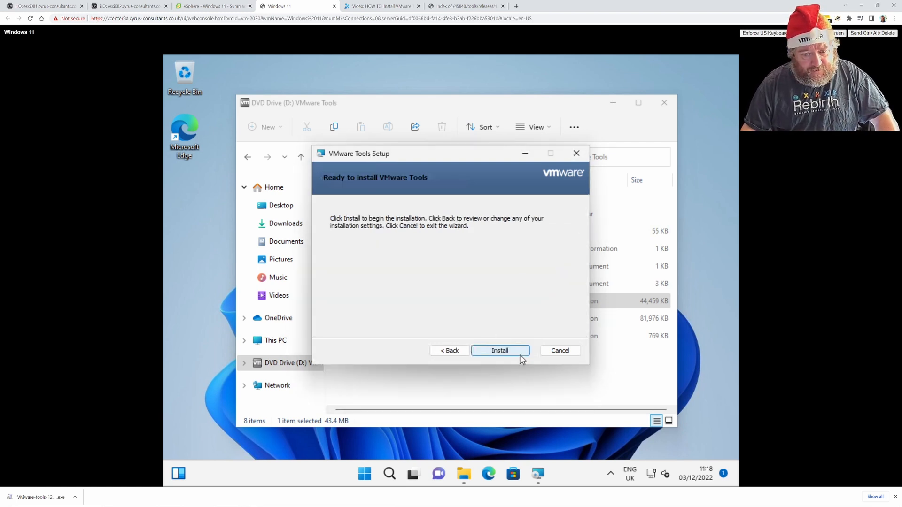
click(512, 350)
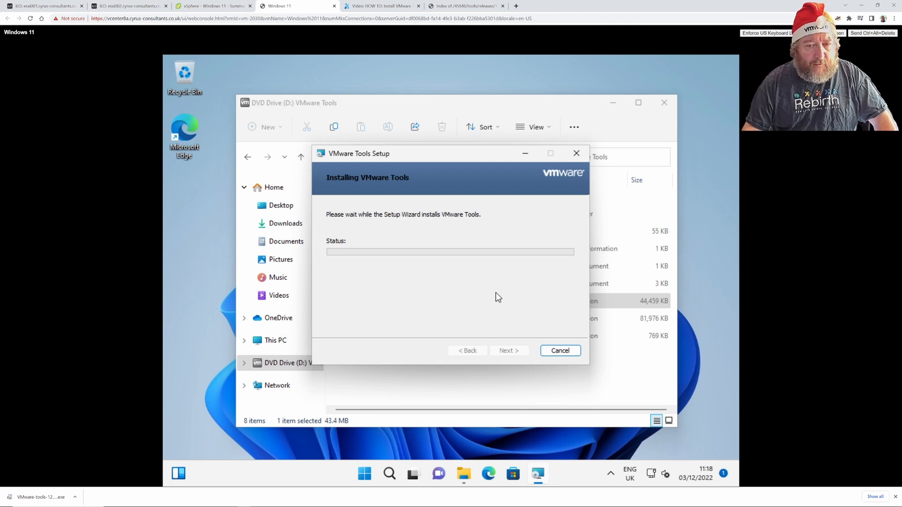
click(210, 10)
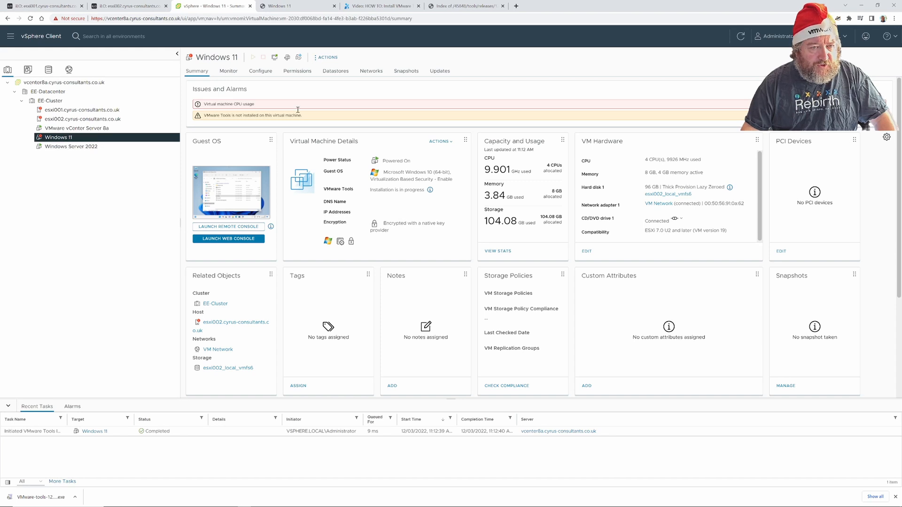
In the Windows 11 VM's Edit Settings, review Network adapter 1 and save with OK.
click(327, 58)
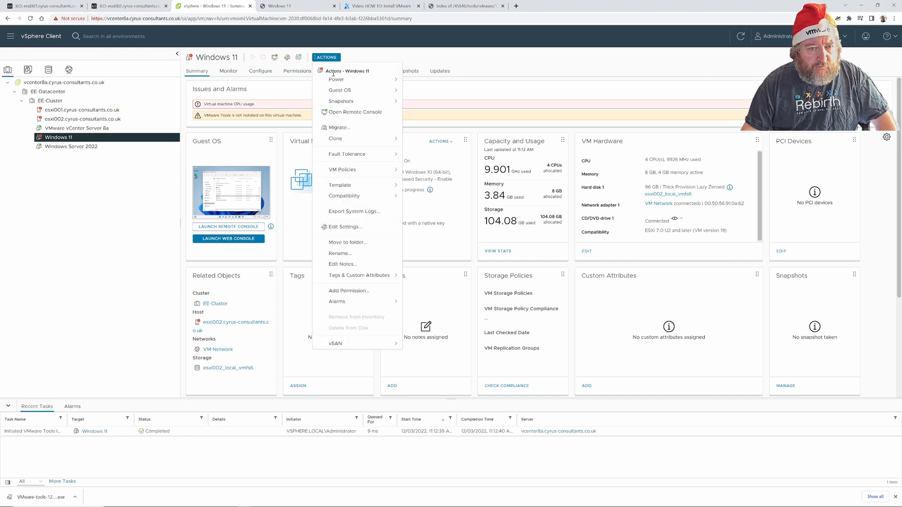
click(353, 227)
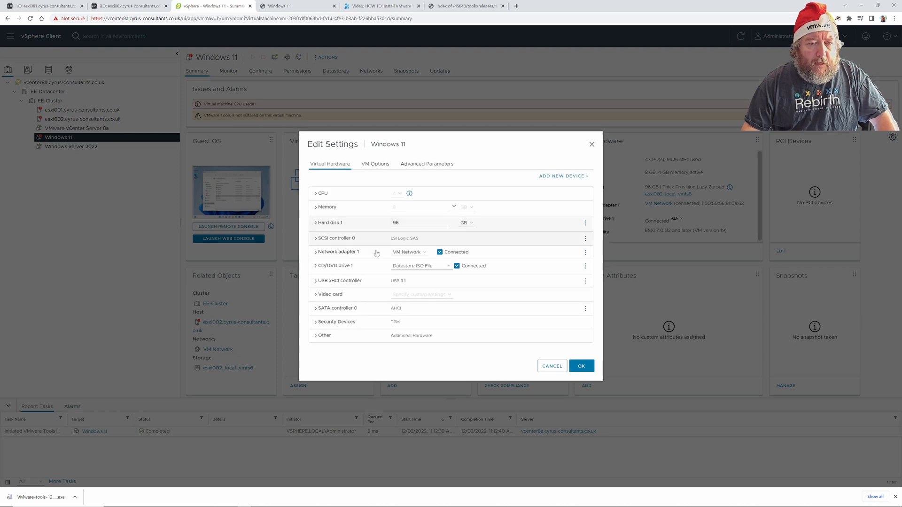
click(316, 252)
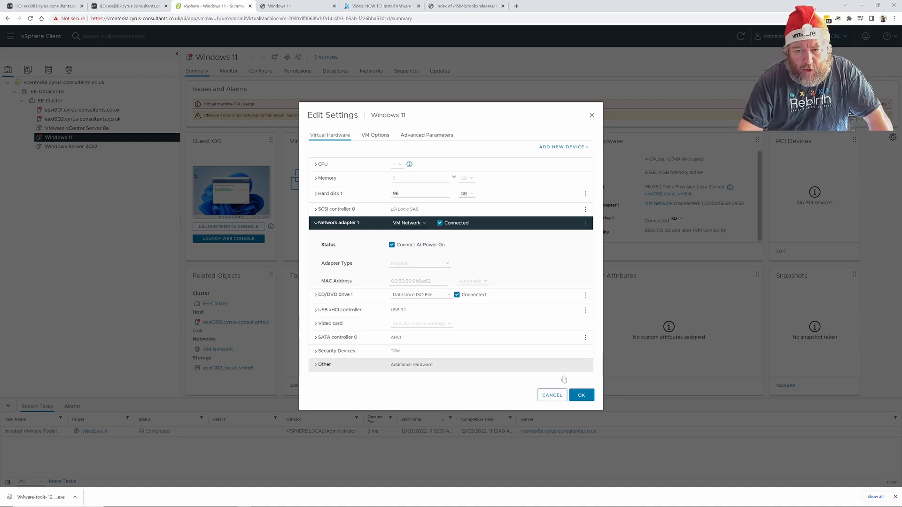
click(582, 396)
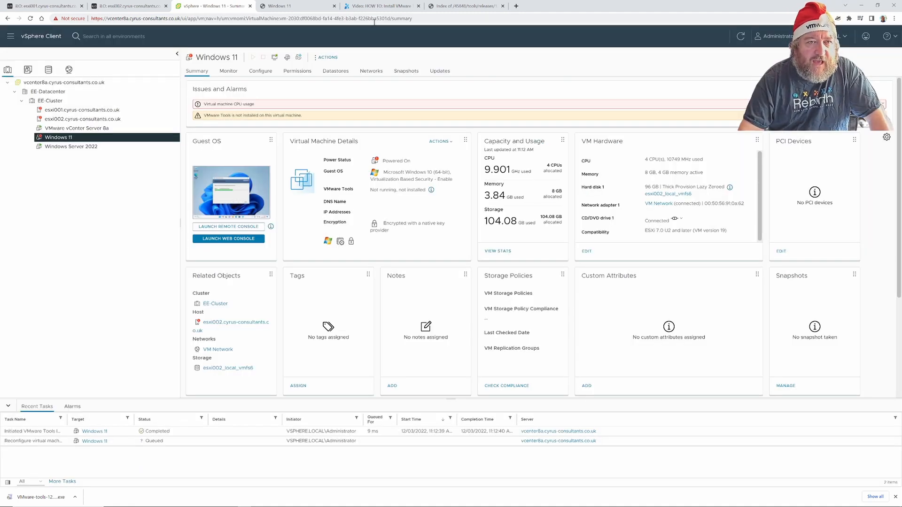
Switch to the Windows 11 guest console tab showing the completed VMware Tools setup.
click(301, 6)
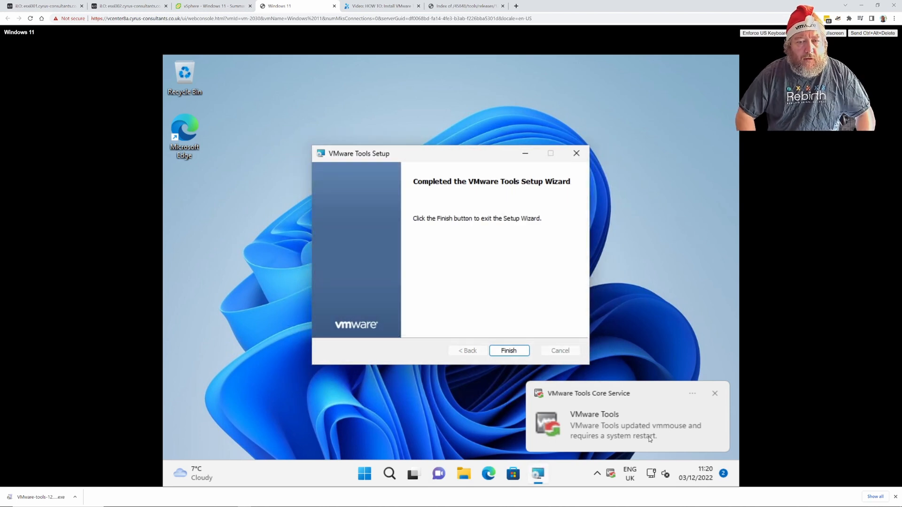
Finish the VMware Tools setup wizard and accept the prompt to restart the guest now.
click(507, 351)
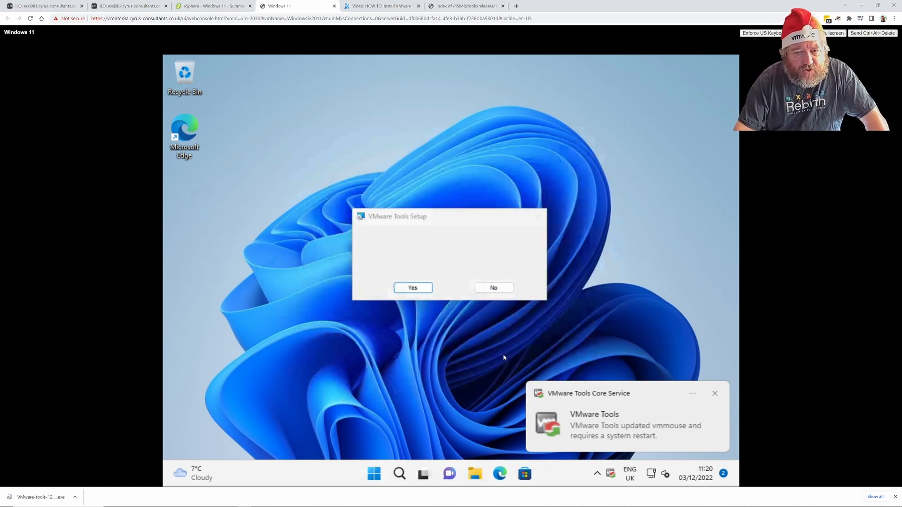
click(415, 288)
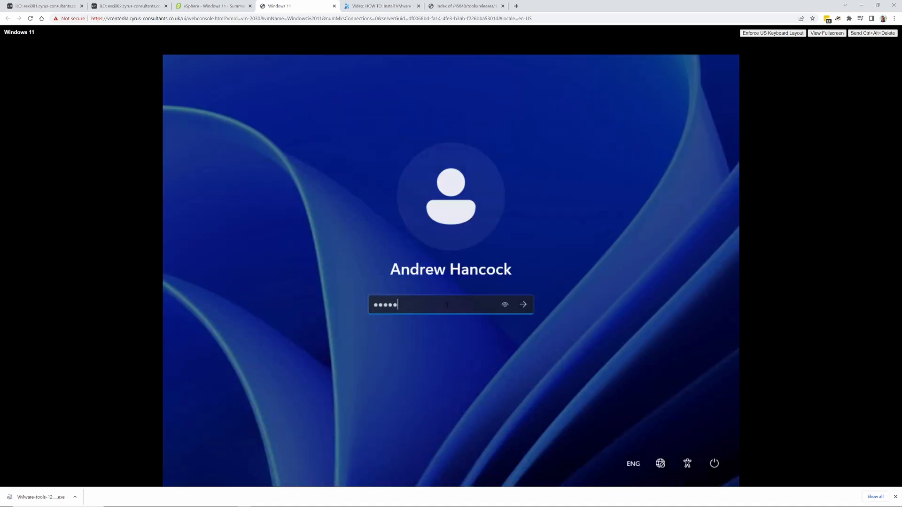
Sign in, then show Network Connections in Details view, listing Ethernet0 on Intel 82574L.
key(Return)
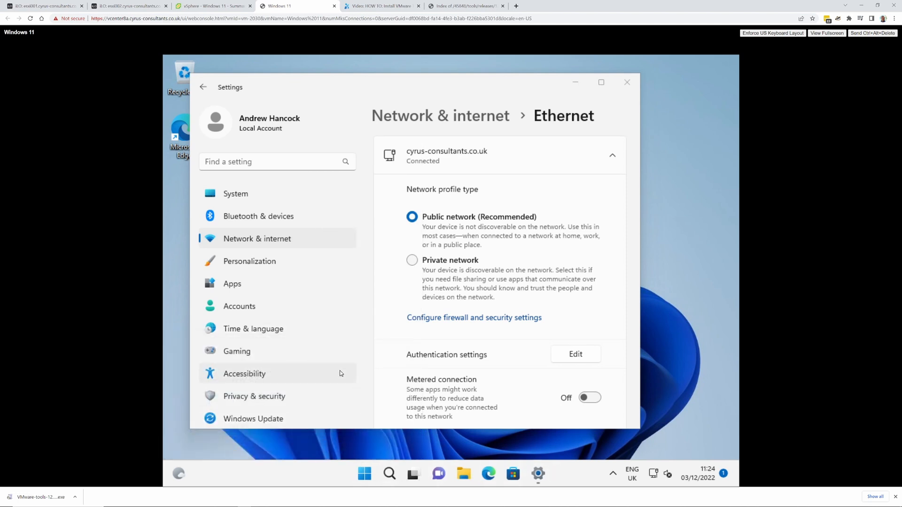
click(374, 256)
click(292, 175)
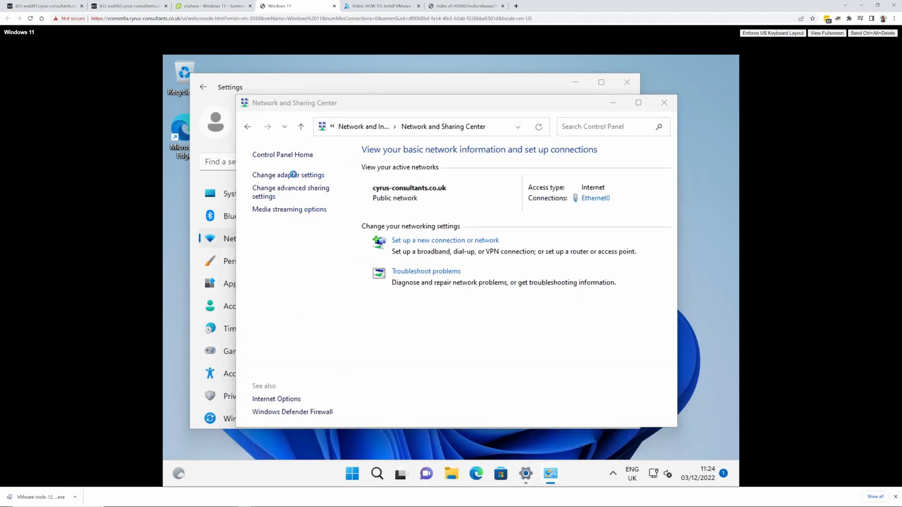
click(642, 166)
click(658, 161)
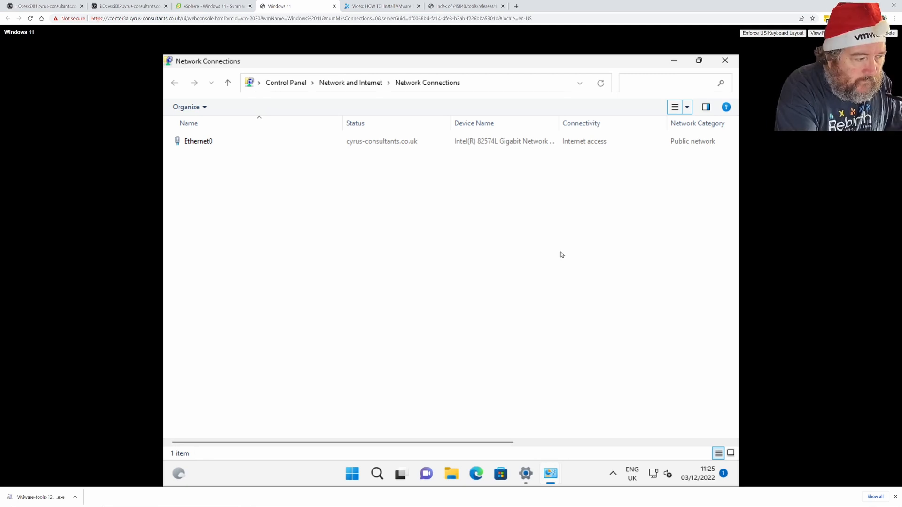
key(F4)
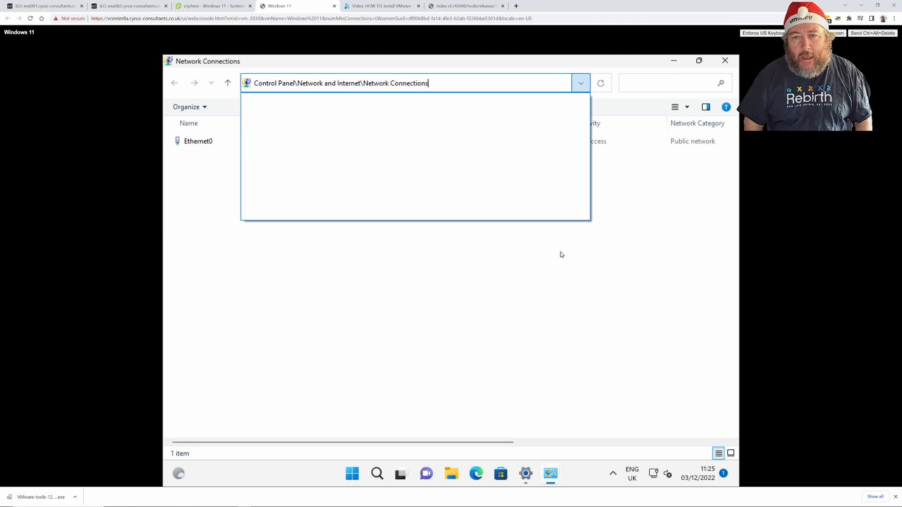
key(Escape)
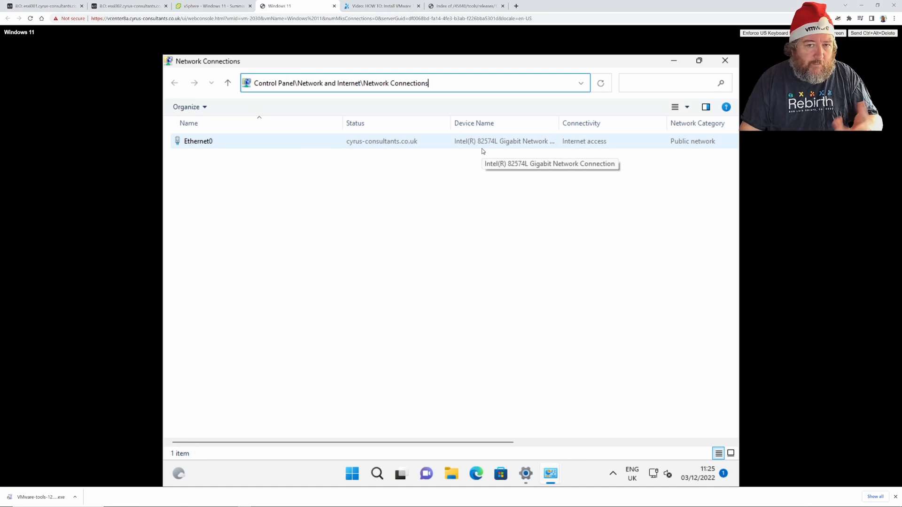
click(378, 143)
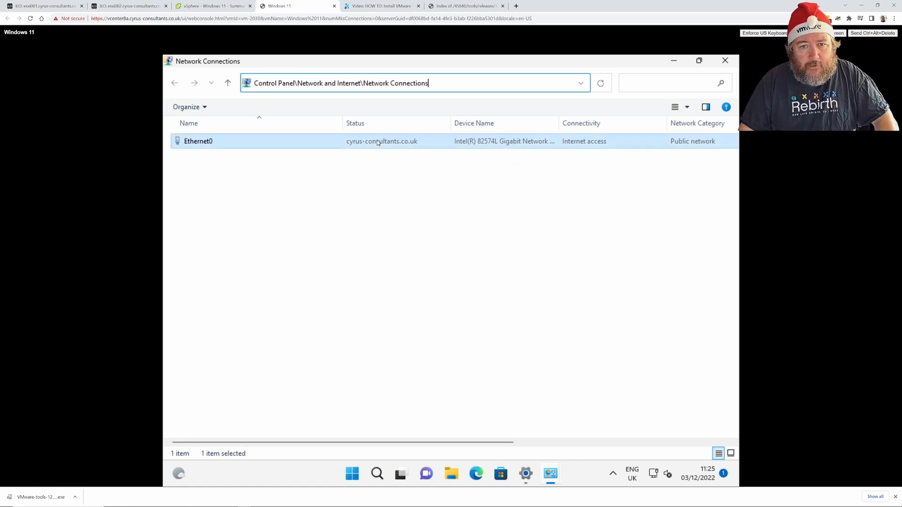
right_click(377, 144)
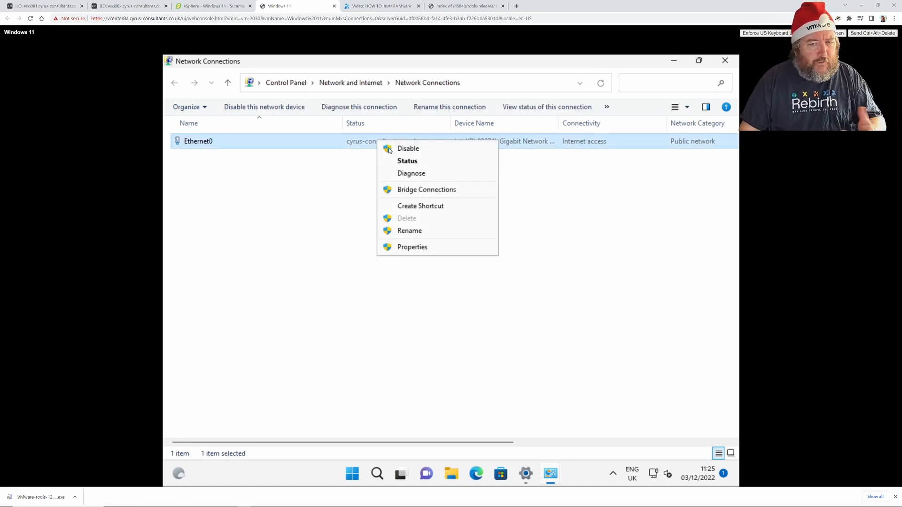
click(412, 247)
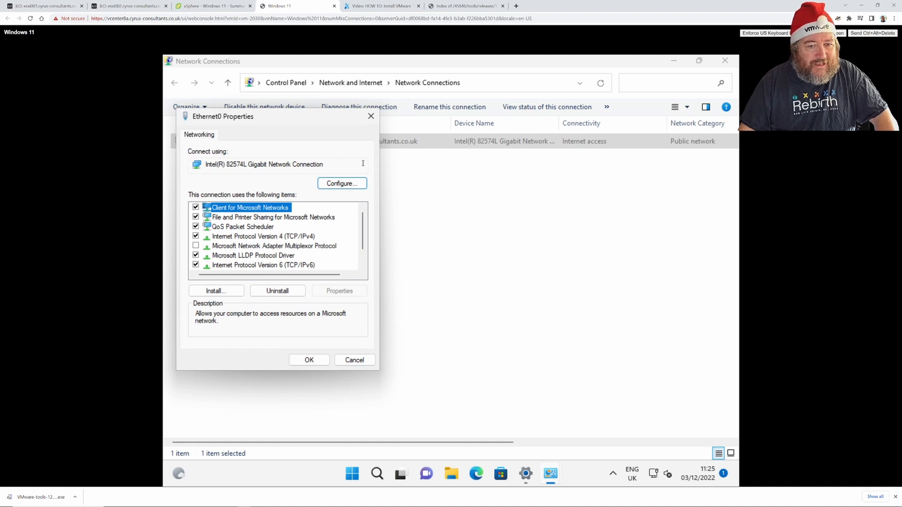
click(359, 362)
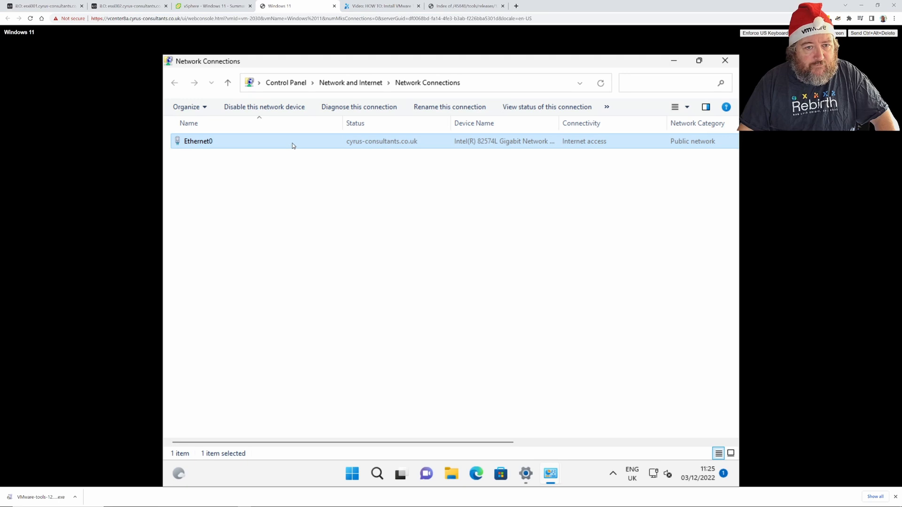
right_click(292, 145)
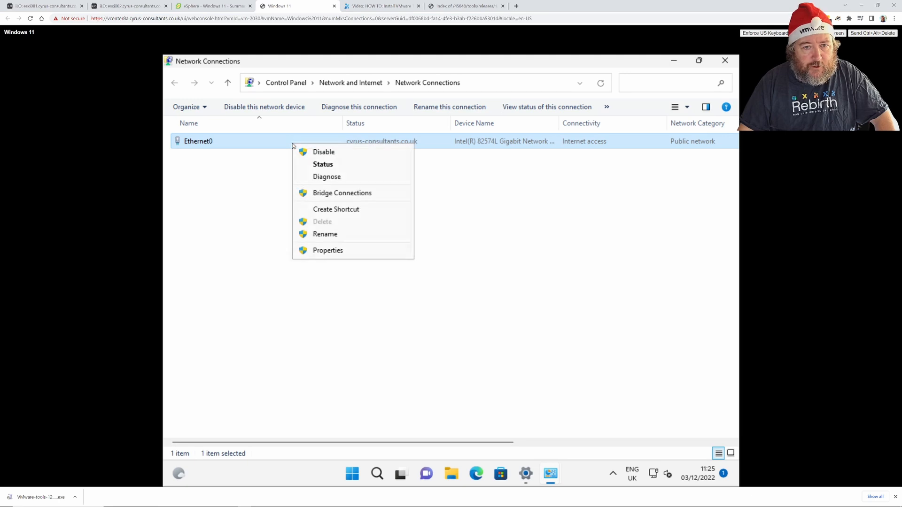
click(327, 250)
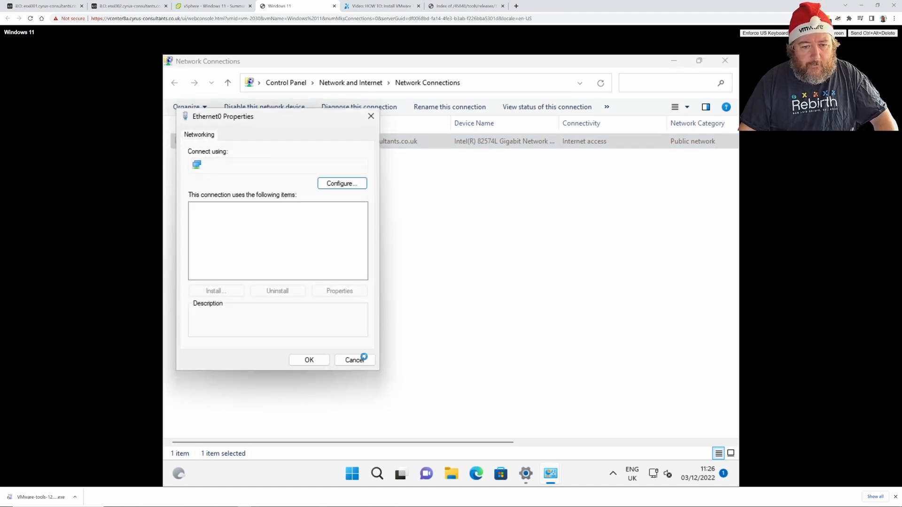
key(Escape)
Show Ethernet0's status, reporting IPv4 Internet connectivity at 1.0 Gbps.
right_click(416, 146)
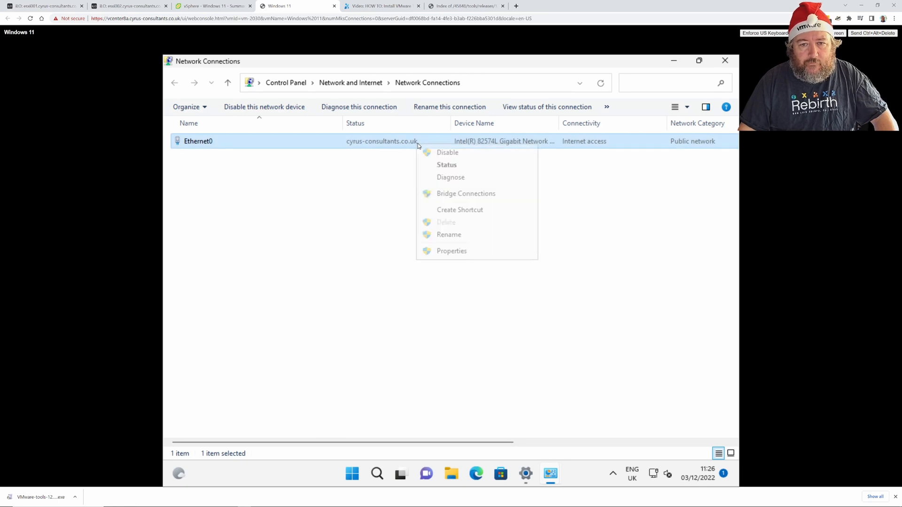
click(438, 166)
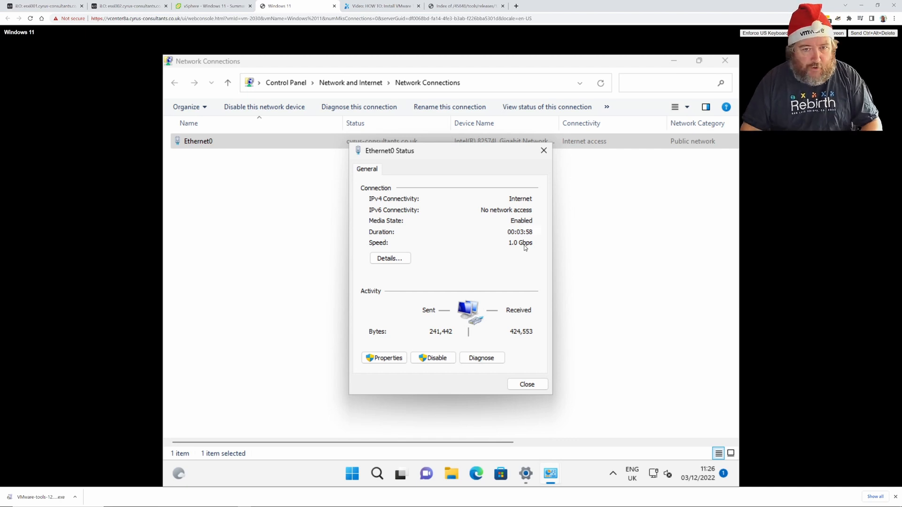
Open Edit Settings for the Windows 11 VM and add a new network adapter.
click(237, 11)
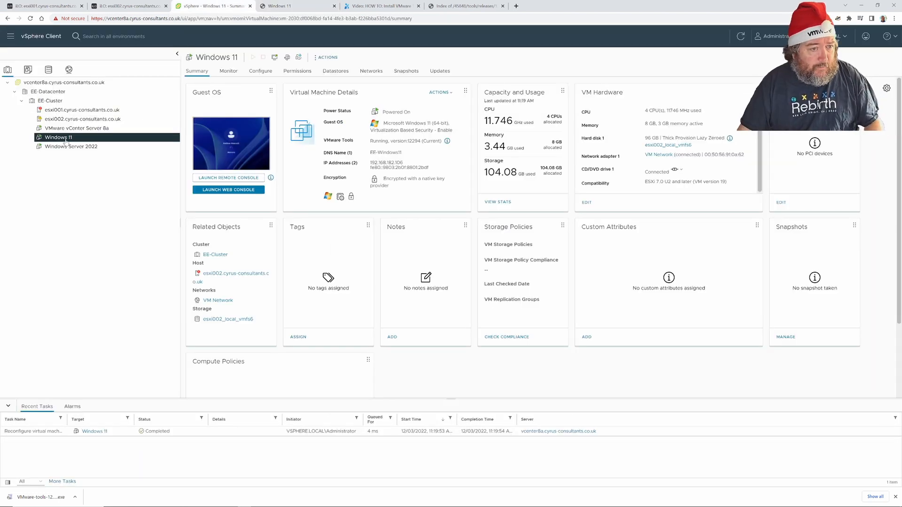
click(326, 57)
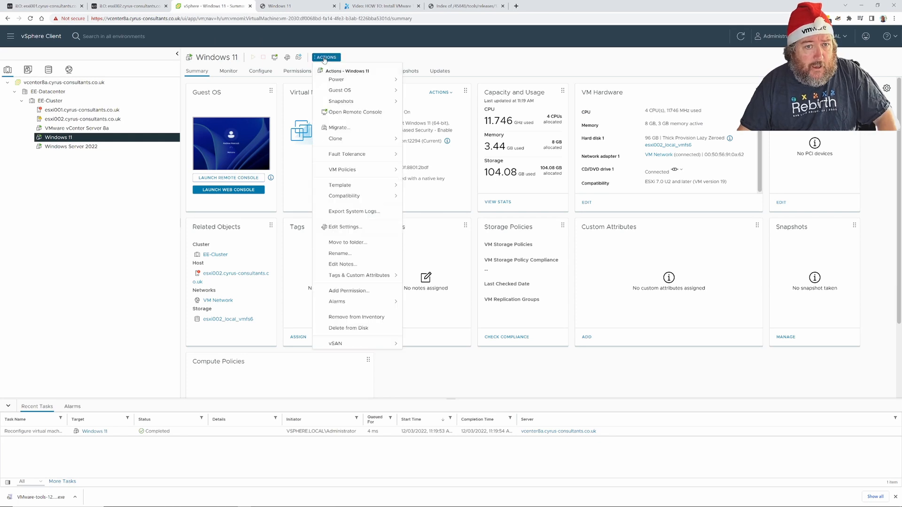
click(346, 227)
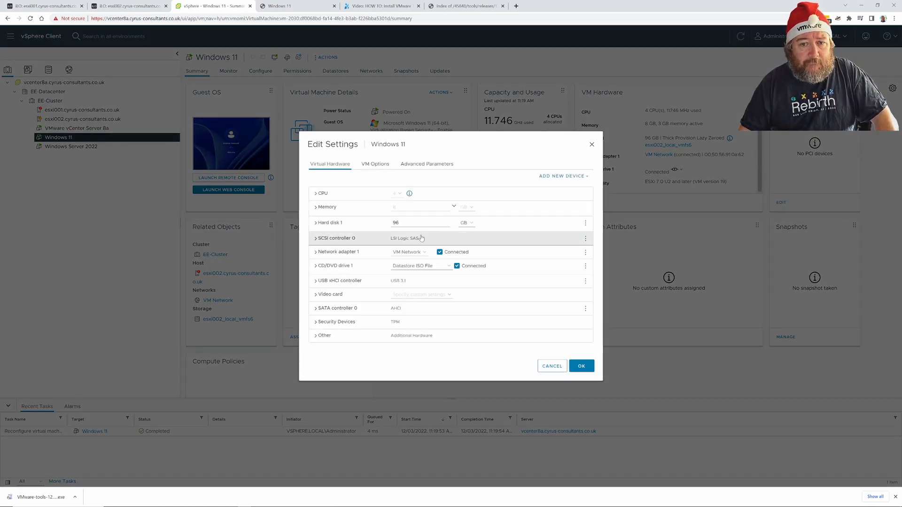
click(554, 177)
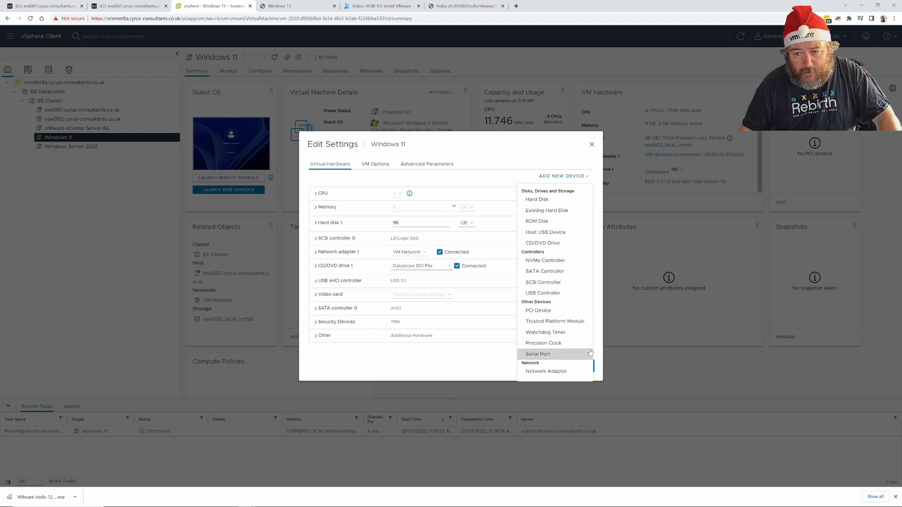
click(555, 372)
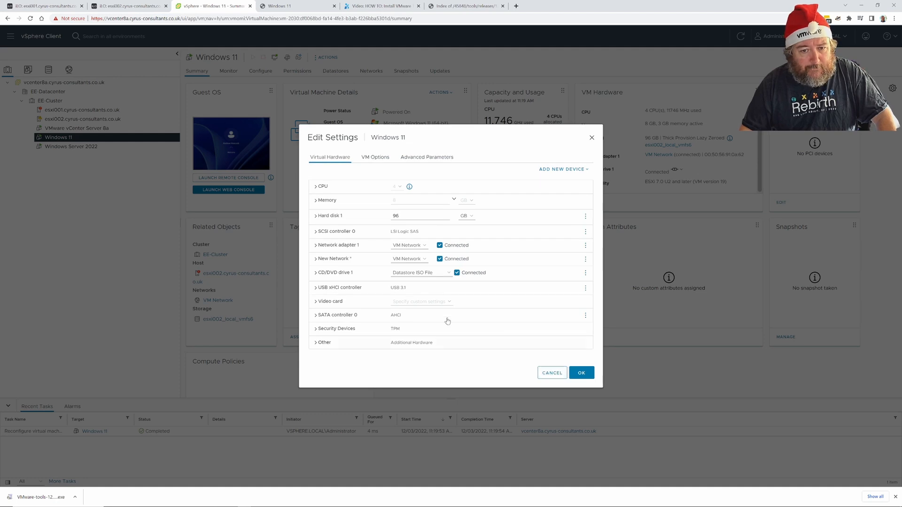
Make the new adapter VMXNET 3 on VM Network and save the configuration.
click(315, 259)
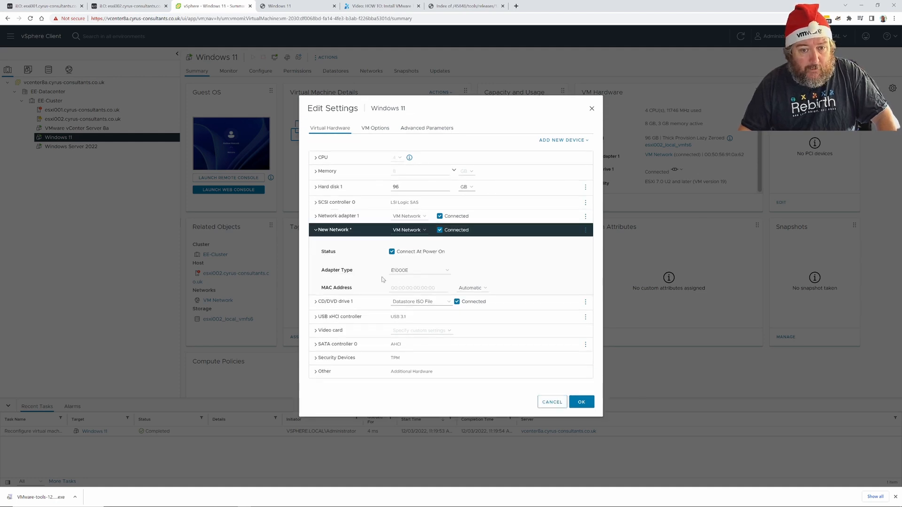
click(417, 274)
click(415, 296)
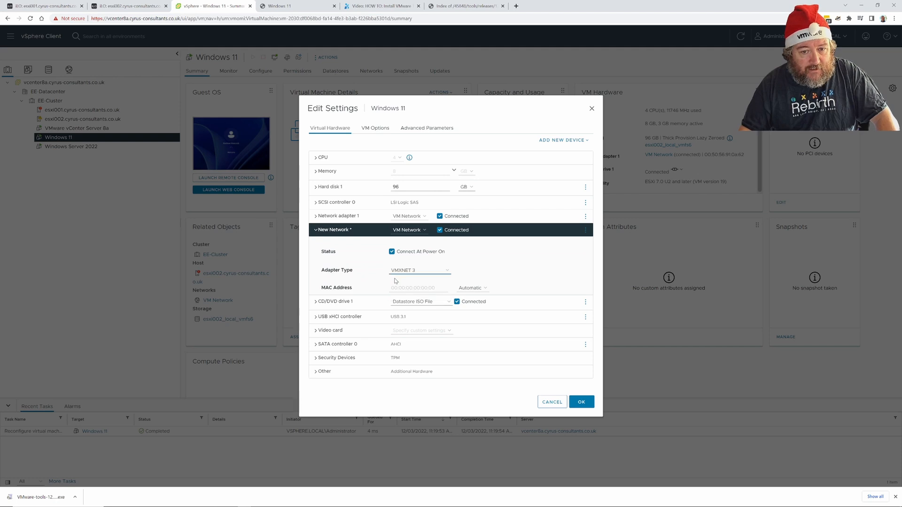
click(419, 231)
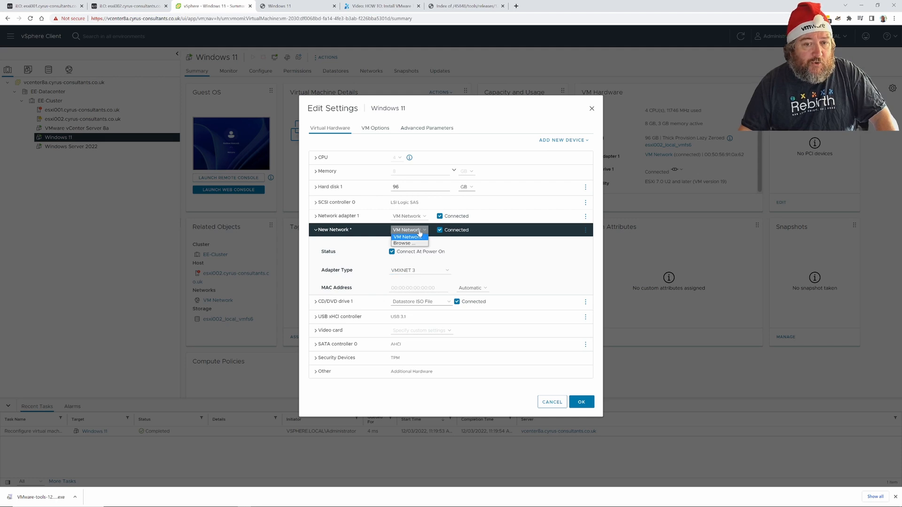
click(422, 239)
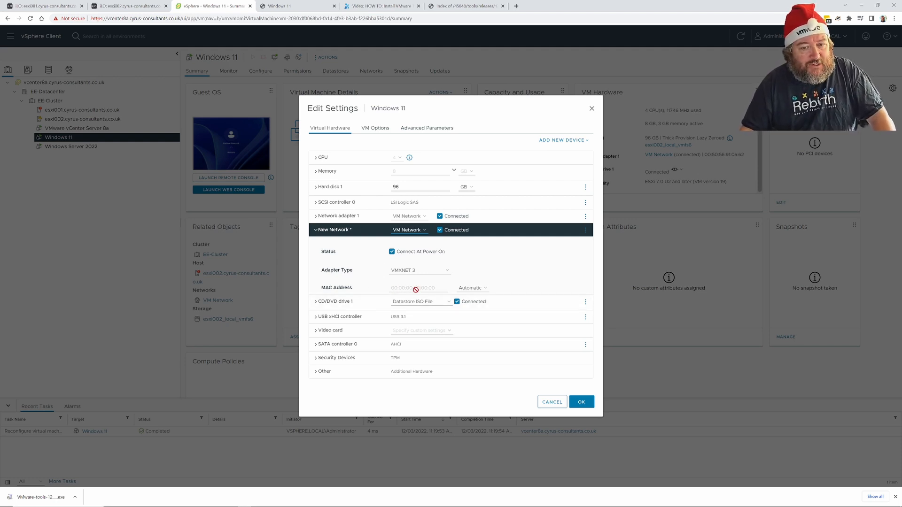
click(315, 217)
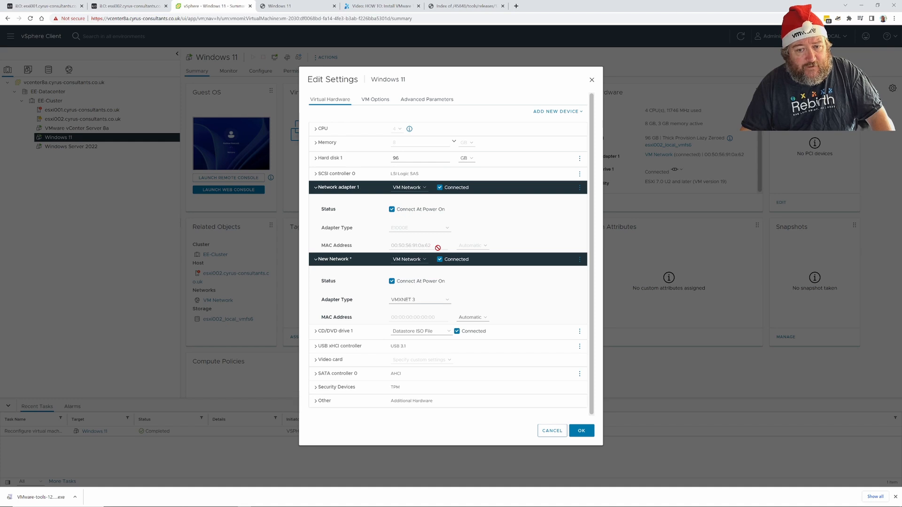
click(581, 431)
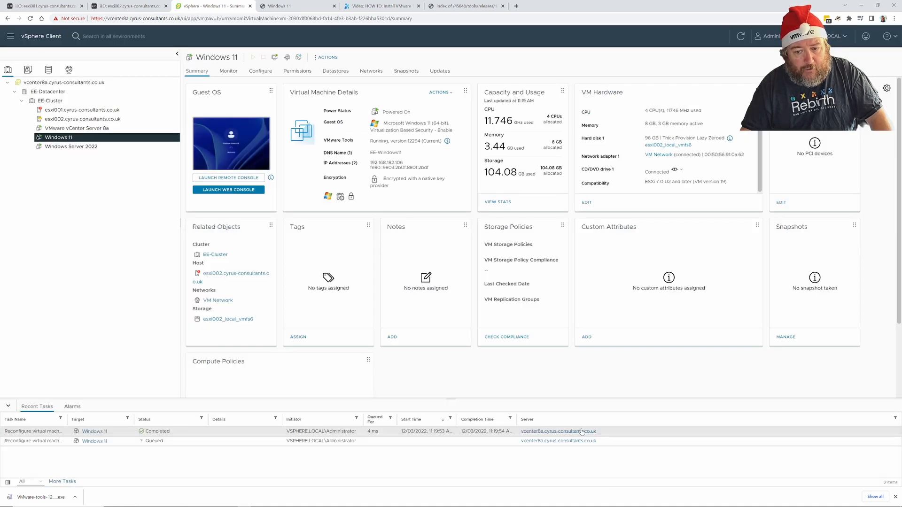
Close the disconnected Windows 11 console tab and return to the VM summary.
click(302, 10)
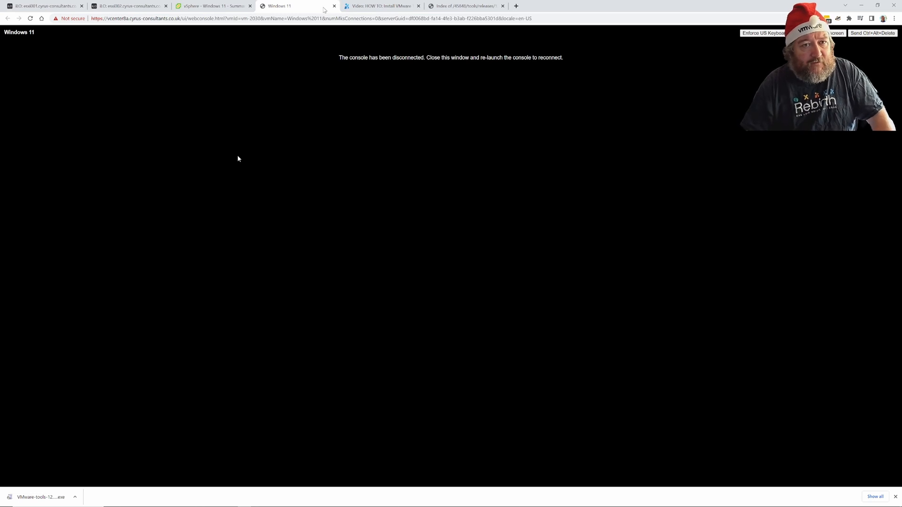
click(334, 6)
click(223, 6)
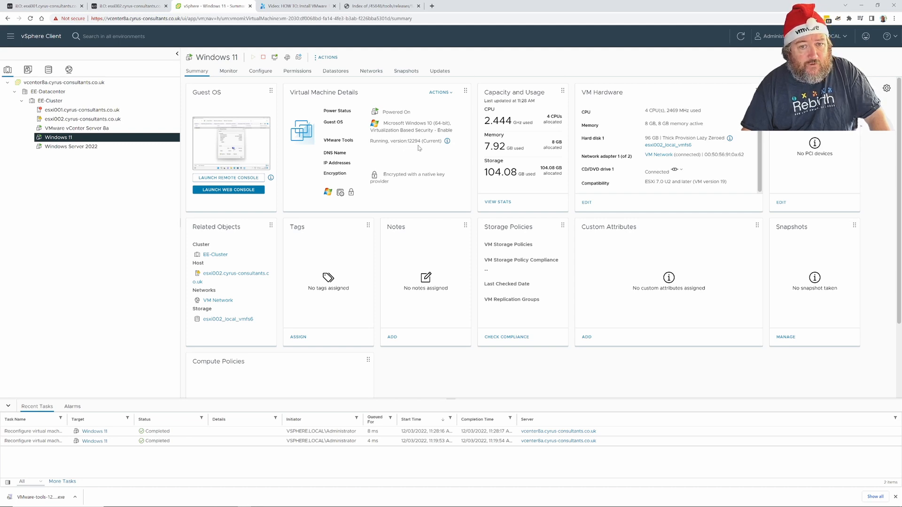
Review the VMware Tools version details, then launch the Windows 11 web console.
click(446, 141)
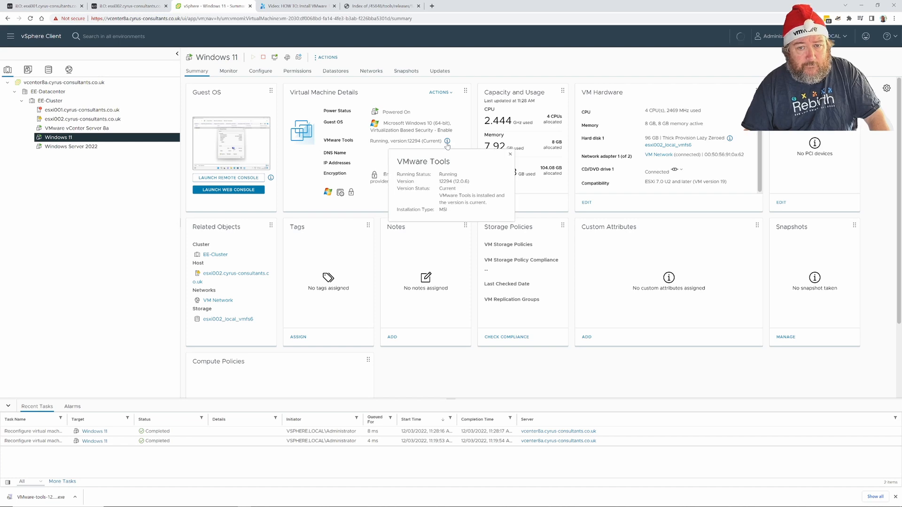
click(447, 142)
click(446, 141)
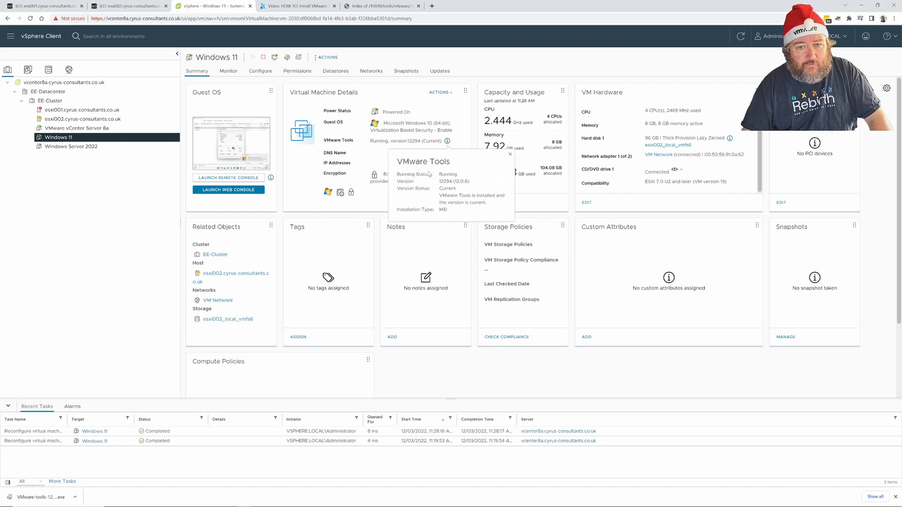
click(453, 145)
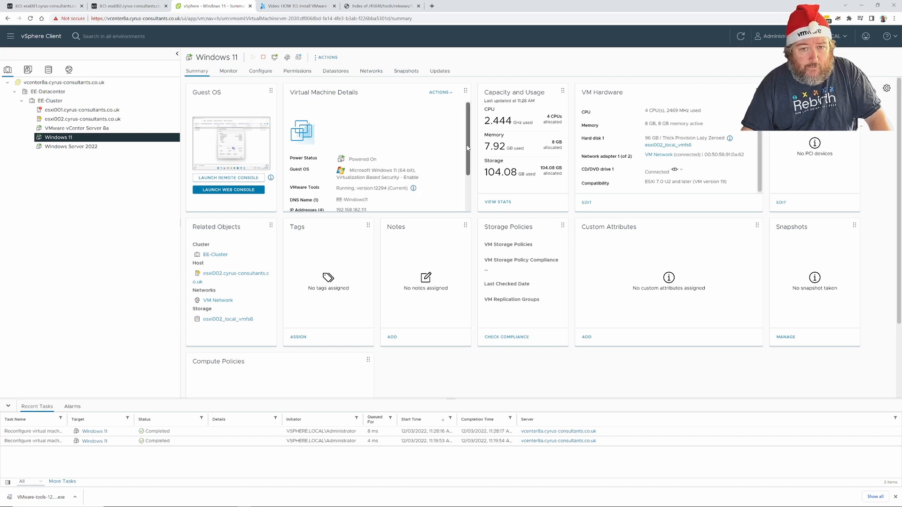
drag(469, 149, 470, 176)
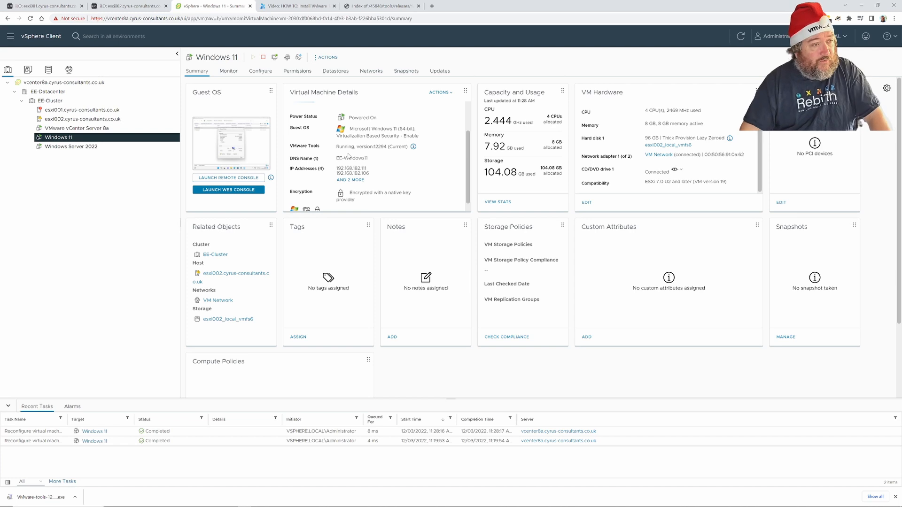
click(243, 190)
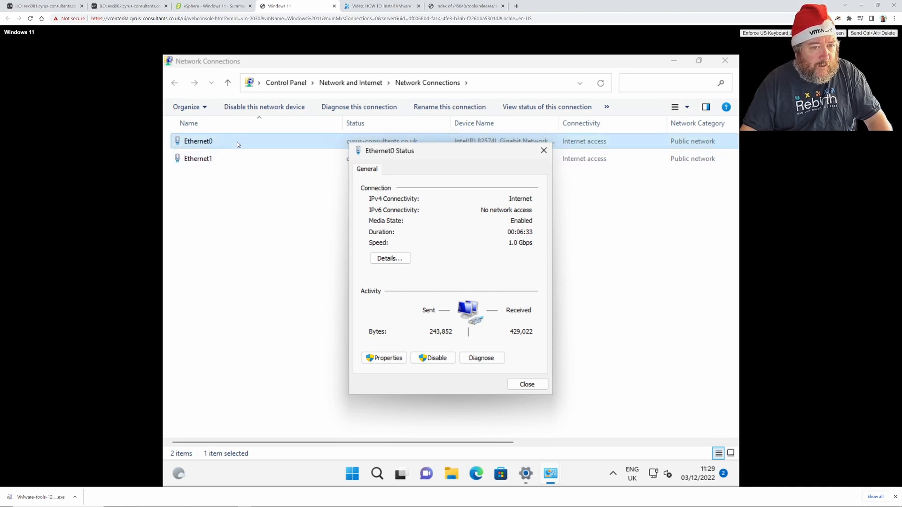
Close Ethernet0's status and check that Ethernet1 (vmxnet3) reports 10.0 Gbps.
click(527, 384)
click(197, 160)
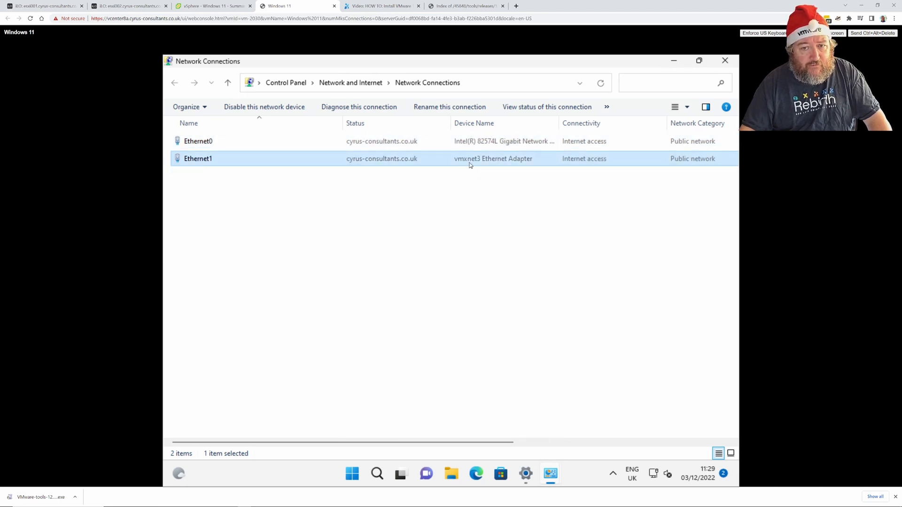
right_click(255, 164)
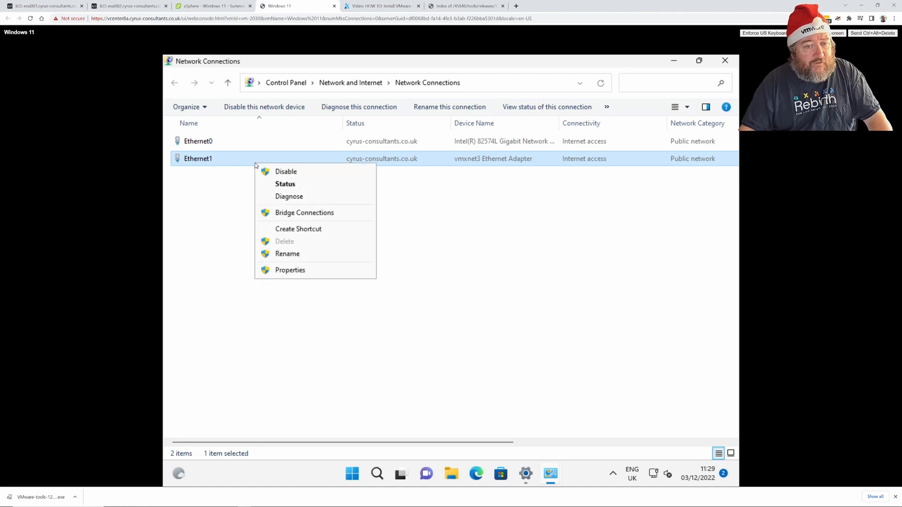
click(280, 184)
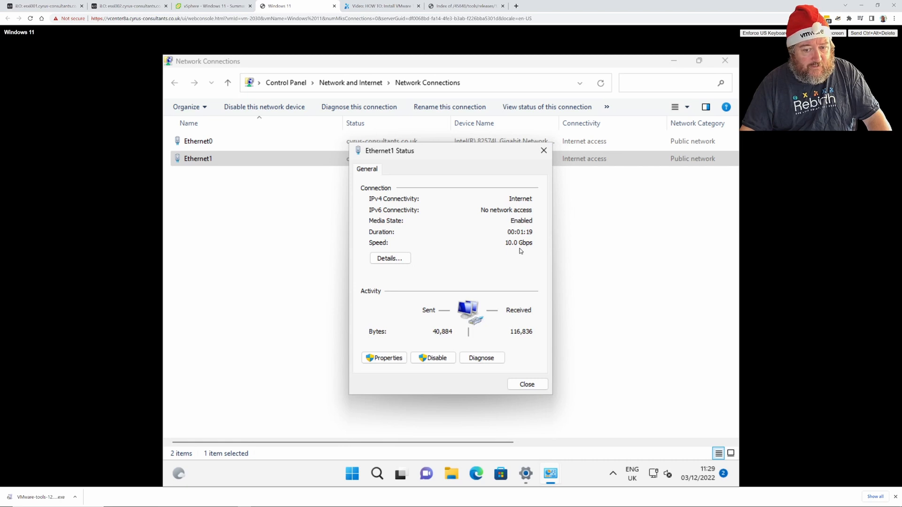
click(530, 383)
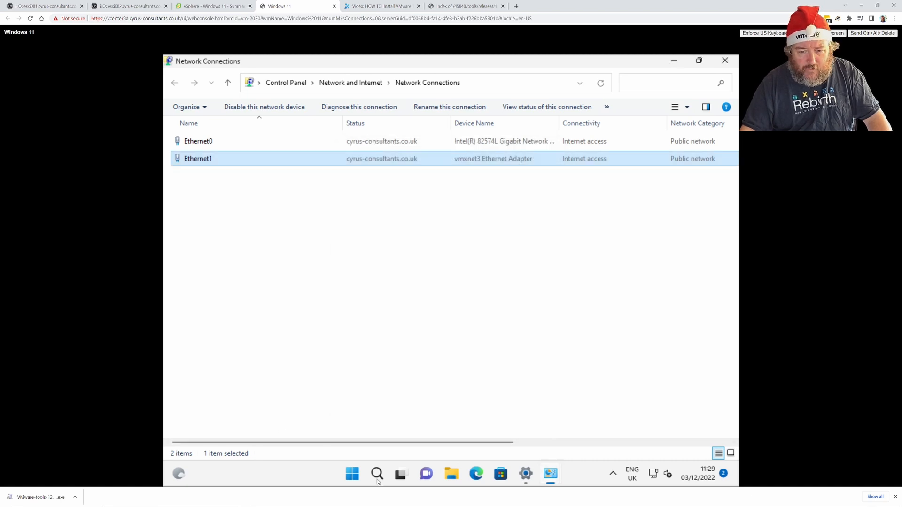
Launch a command prompt via Run with 'cmd' and move it below the connections.
right_click(358, 482)
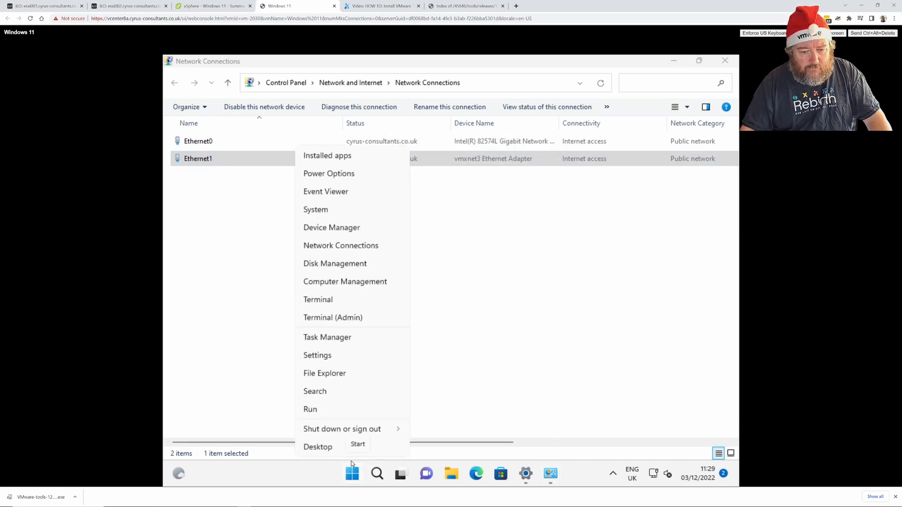
click(310, 409)
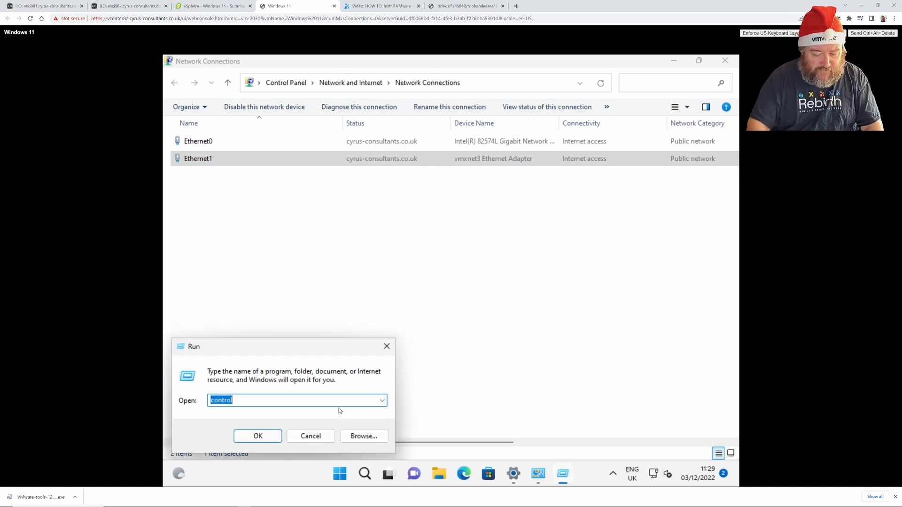
key(BackSpace)
text(cmd)
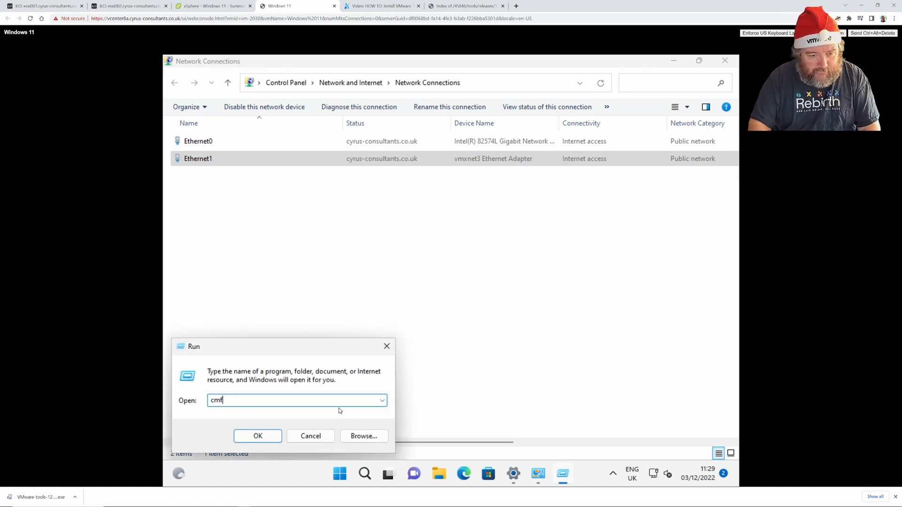
key(Return)
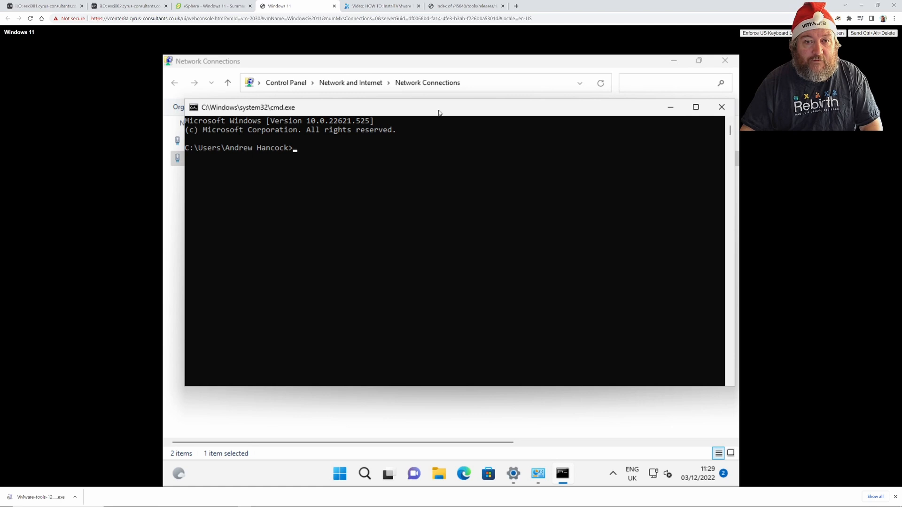
drag(438, 112, 438, 181)
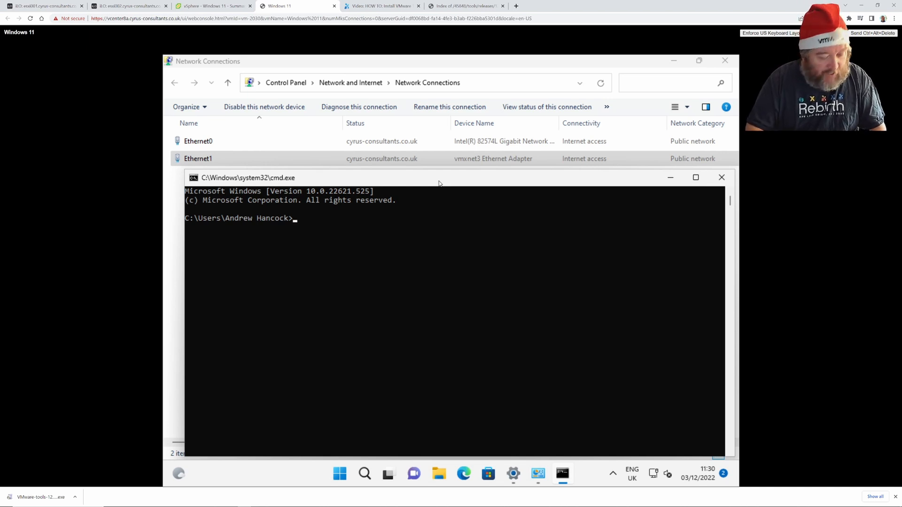
Run 'ping 8.8.8.8 -t' continuously, then bring Network Connections back to the front.
text(ping 8)
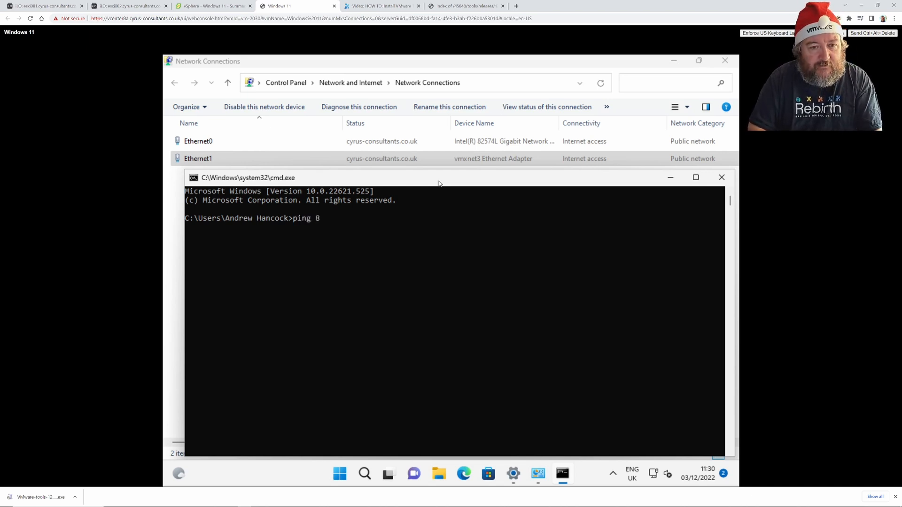
text(.8.8.8)
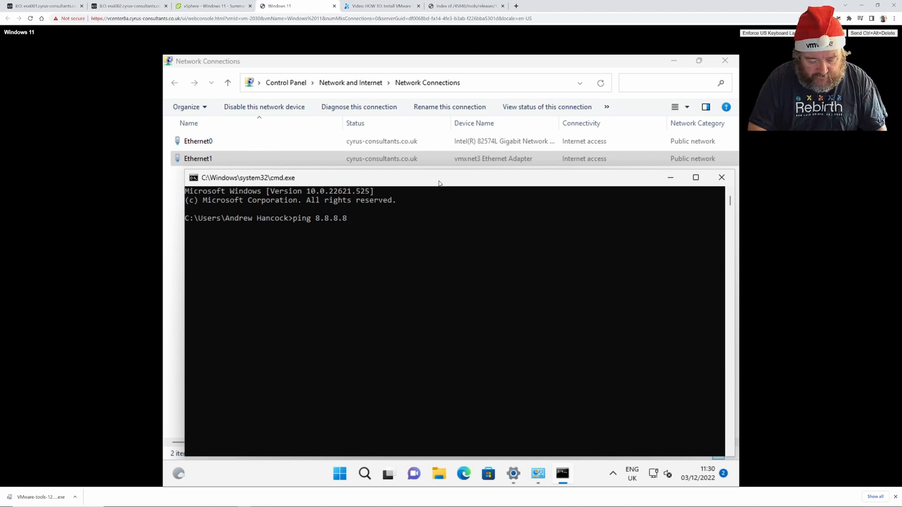
text( -t)
key(Return)
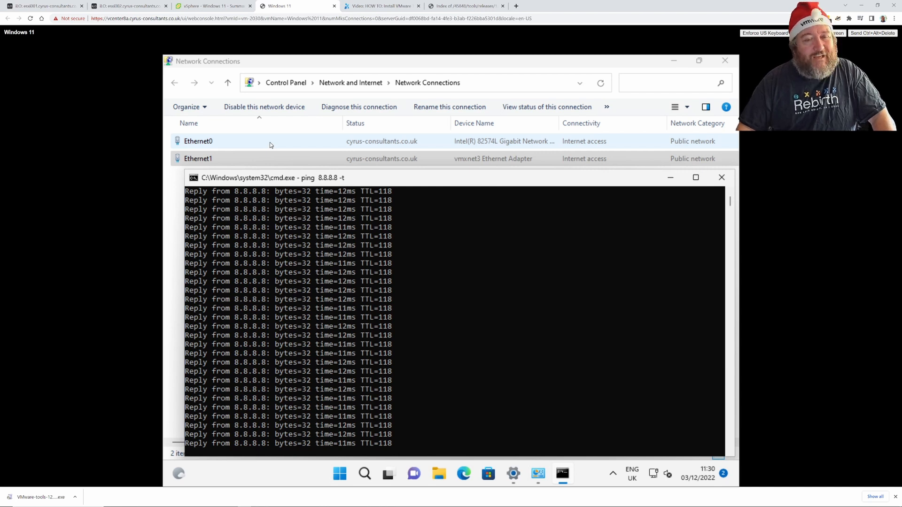
click(270, 145)
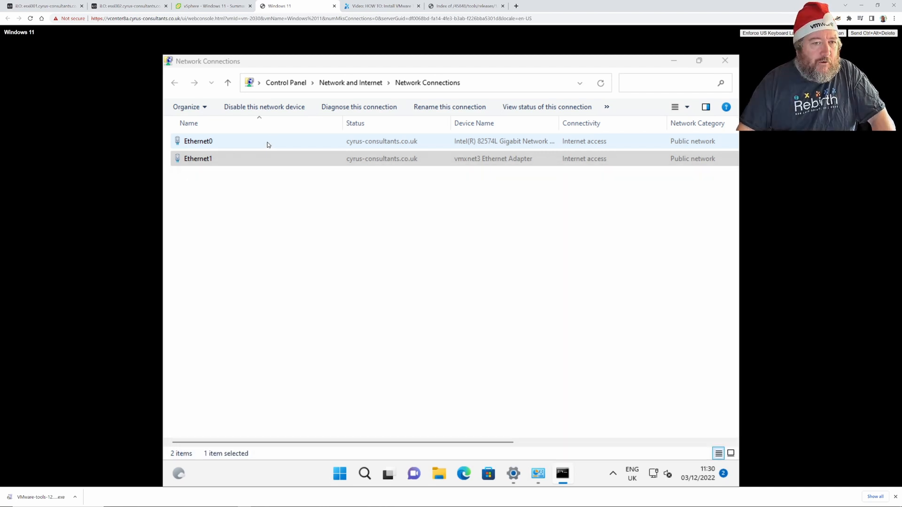
right_click(269, 144)
Disable Ethernet0 and confirm the ping to 8.8.8.8 keeps replying at 11–12 ms.
click(223, 141)
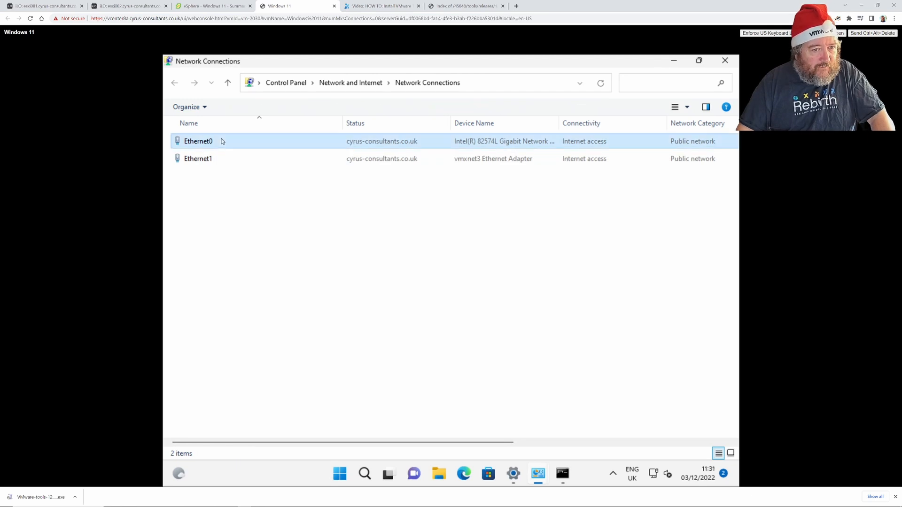
right_click(222, 140)
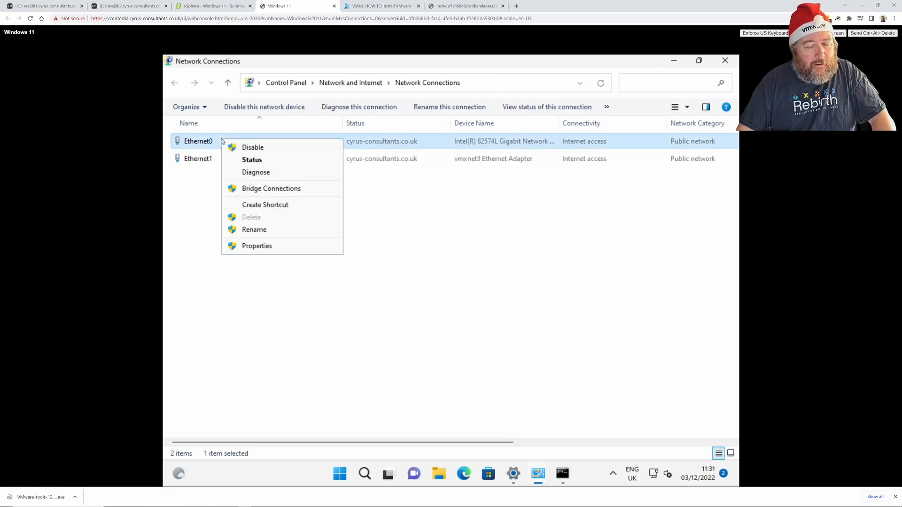
click(241, 147)
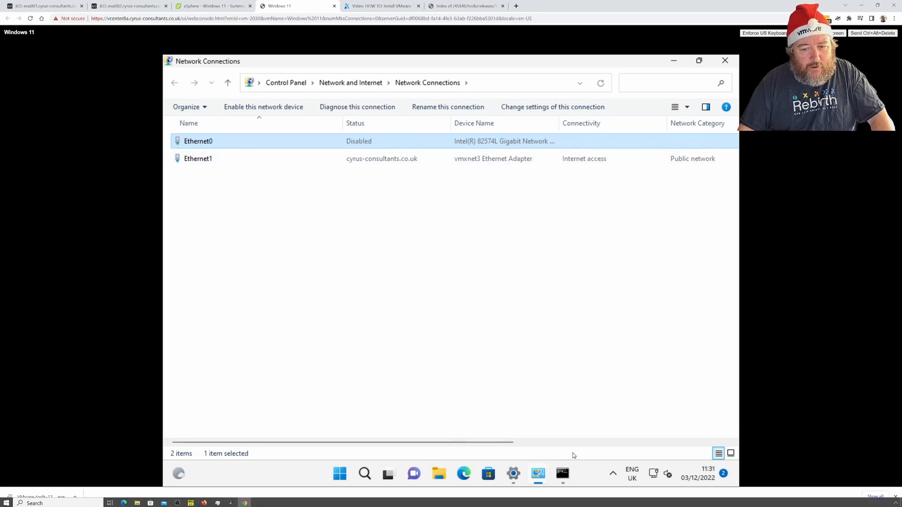
click(562, 474)
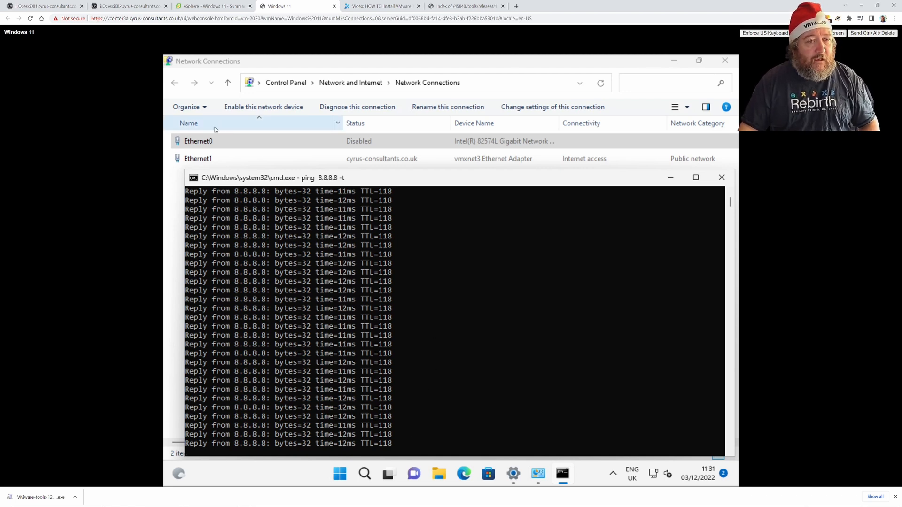
click(382, 143)
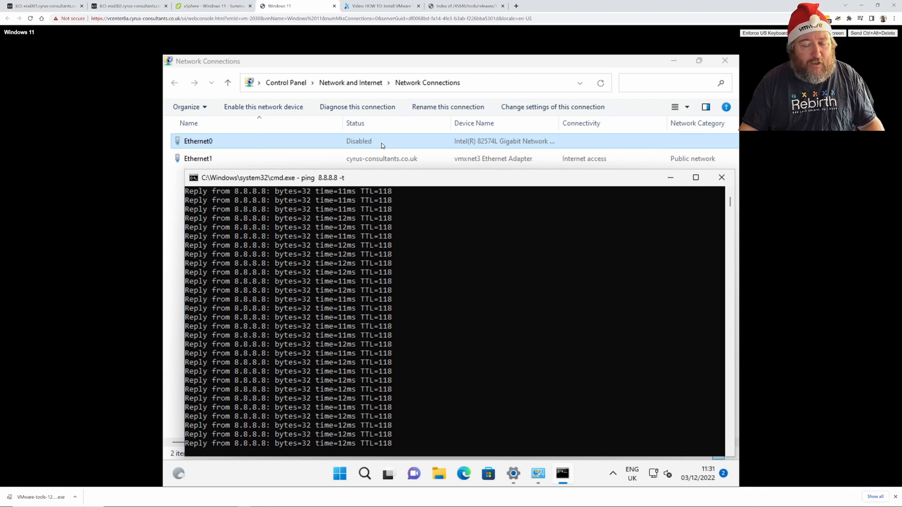
click(343, 141)
Re-enable the Ethernet0 adapter from its context menu.
right_click(332, 148)
click(335, 147)
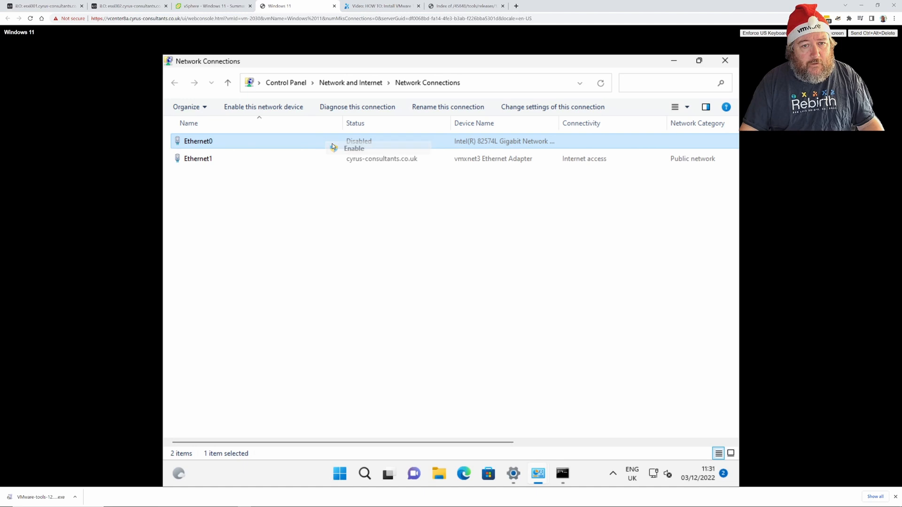
right_click(332, 142)
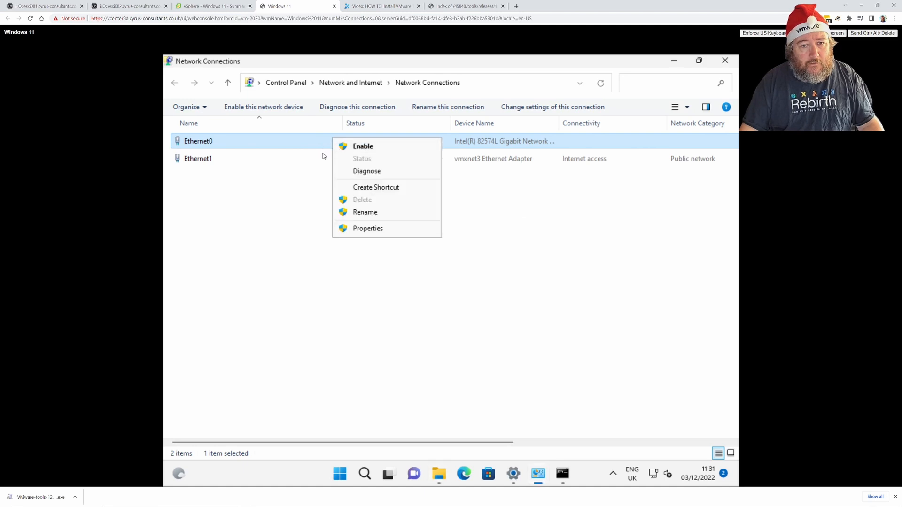
click(300, 168)
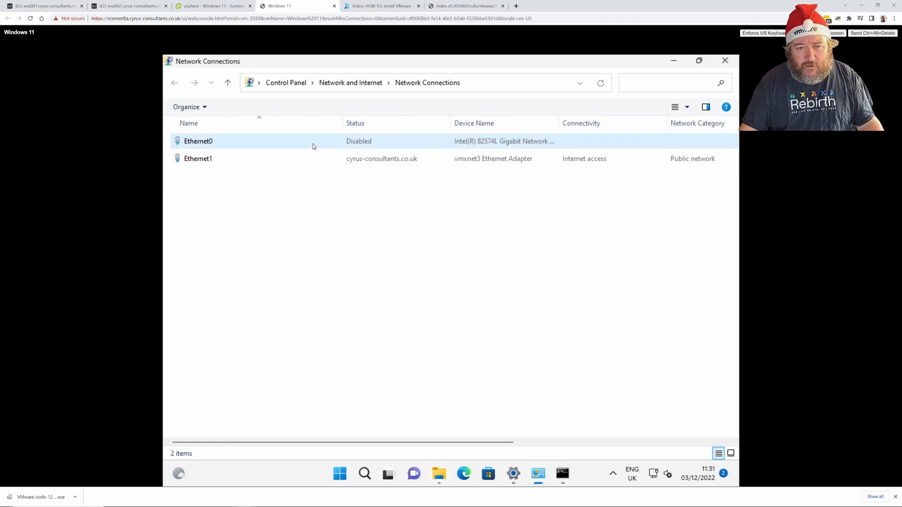
Select Ethernet0 to confirm it reconnected and bring up its options again.
right_click(314, 146)
click(292, 147)
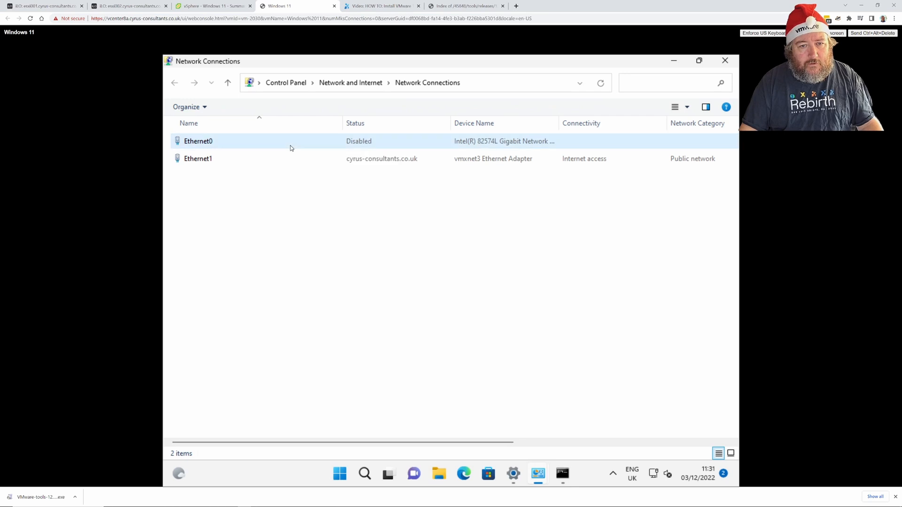
right_click(290, 147)
click(270, 146)
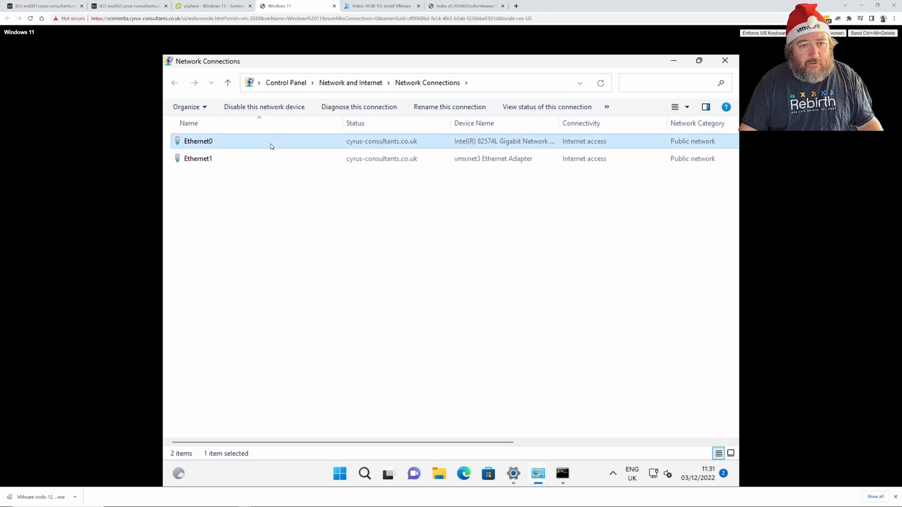
right_click(271, 146)
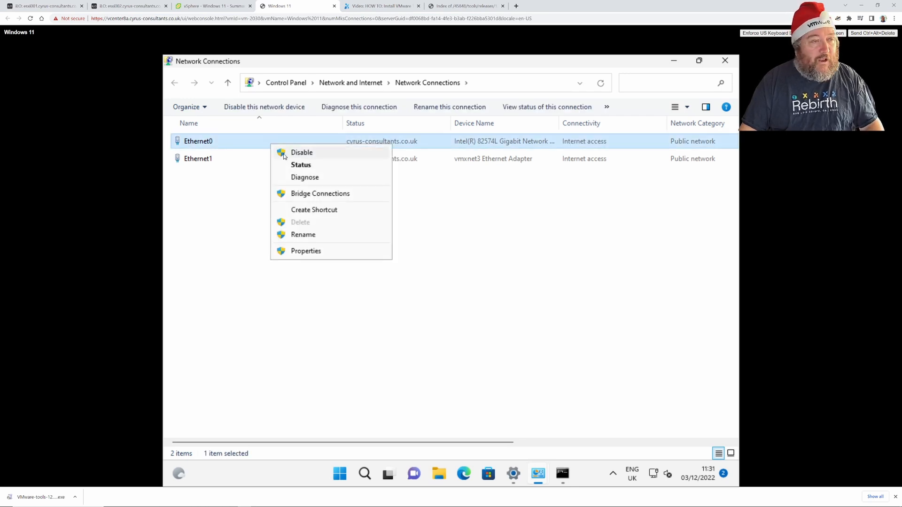
Check Ethernet0's status and DHCP connection details at 1.0 Gbps, then close the Status dialog.
click(295, 169)
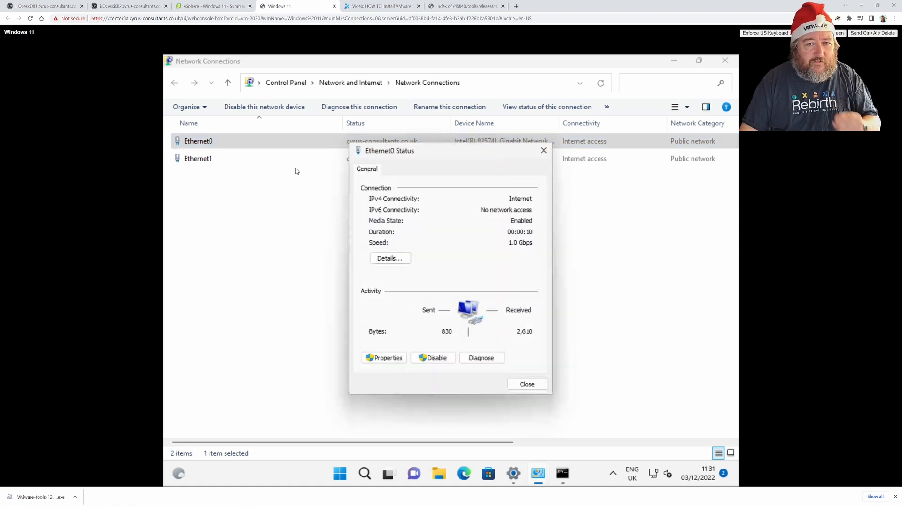
click(378, 258)
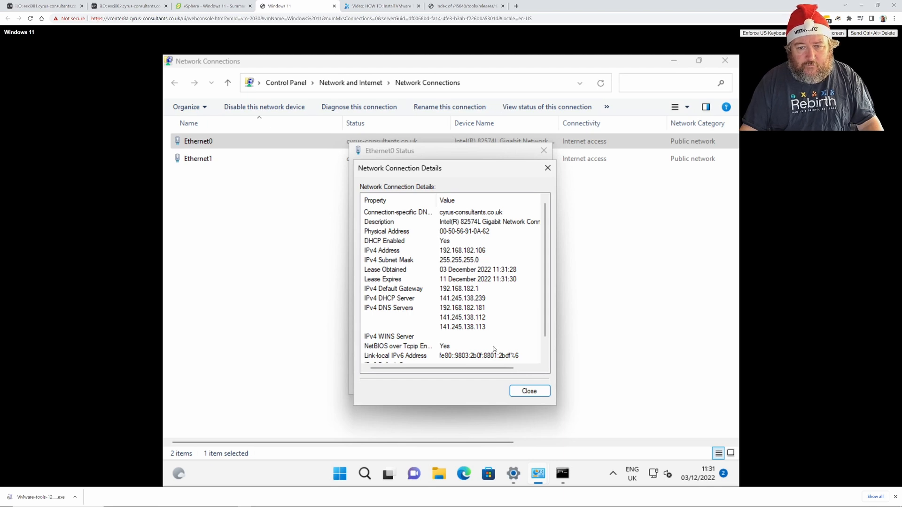
click(516, 391)
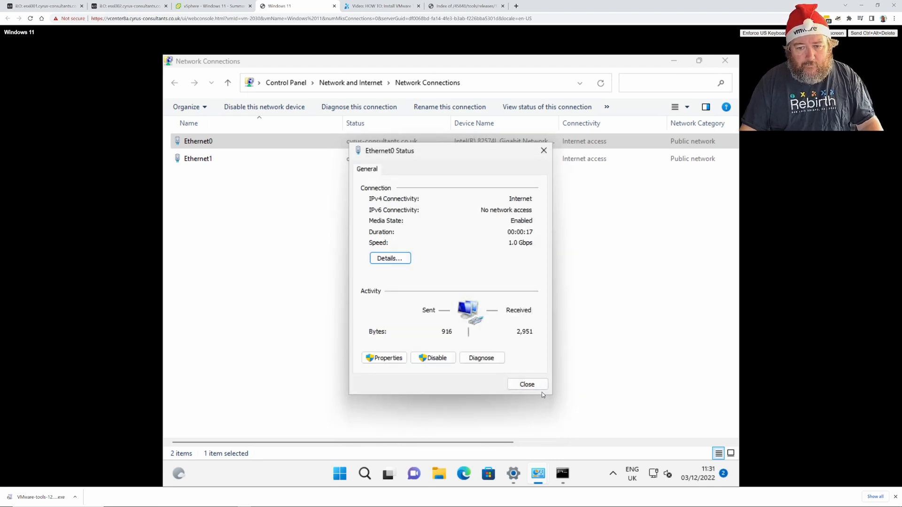
click(526, 384)
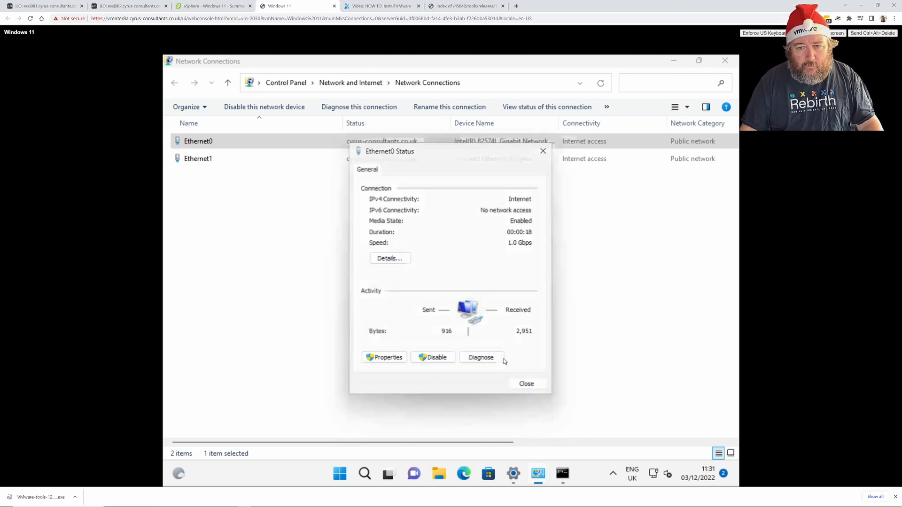
Disable Ethernet0 again and confirm the ping to 8.8.8.8 keeps replying at 11–13 ms.
right_click(275, 145)
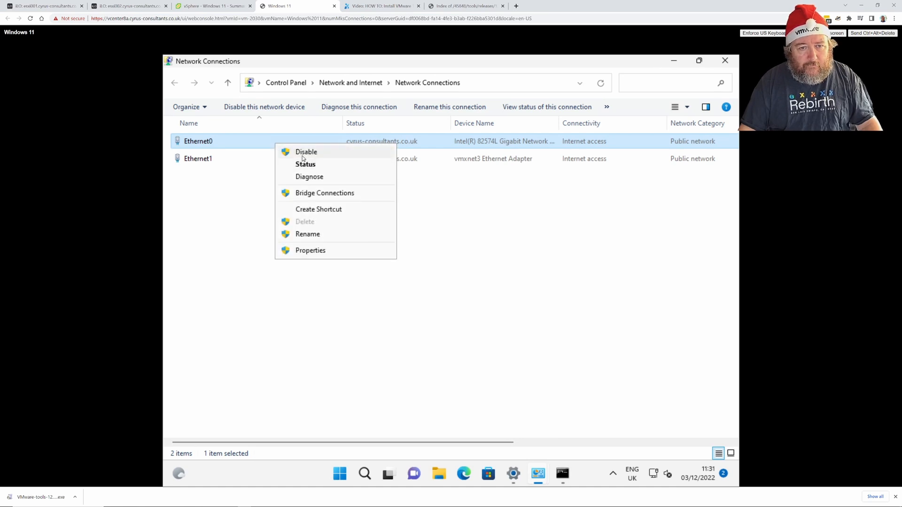
click(303, 153)
click(562, 477)
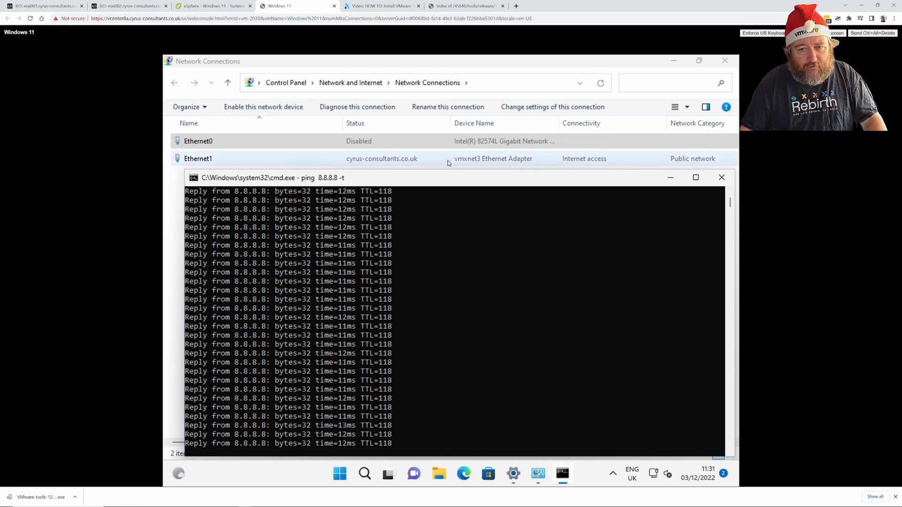
click(271, 143)
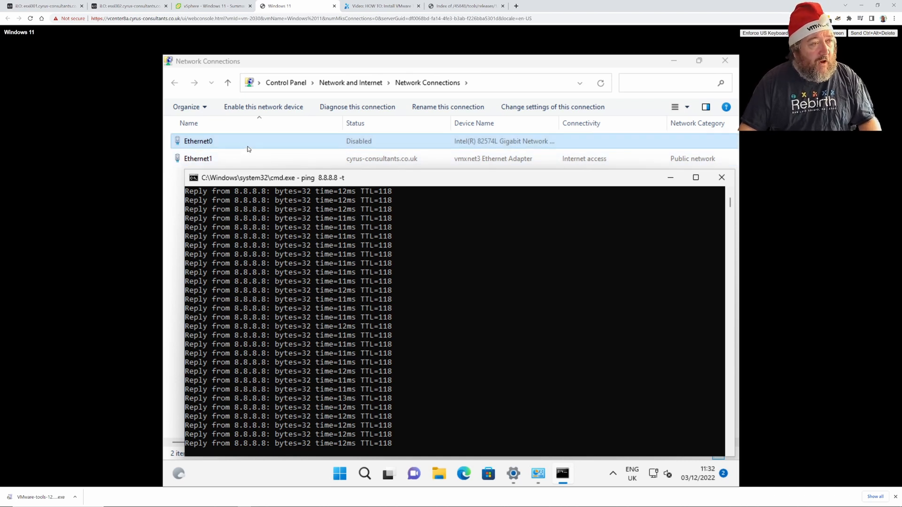
Open Edit Settings for the Windows 11 VM and expand Network adapters 1 and 2.
click(212, 7)
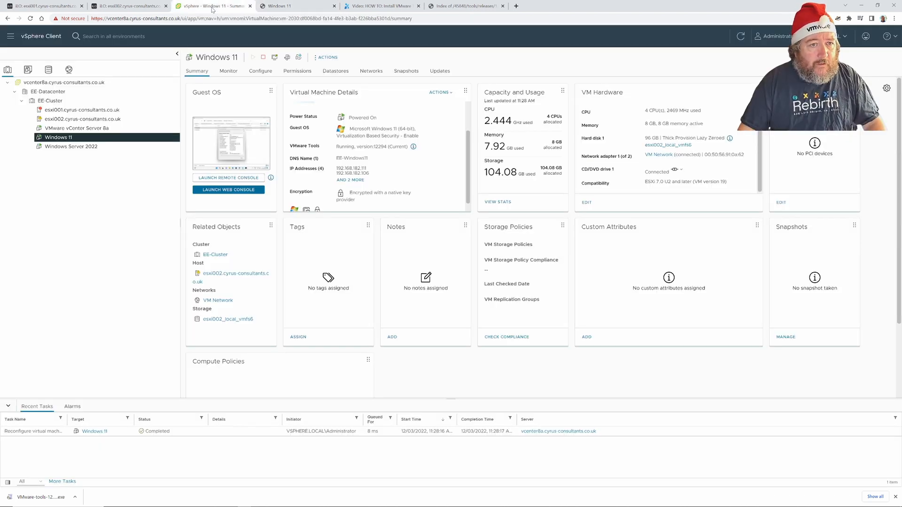
click(327, 57)
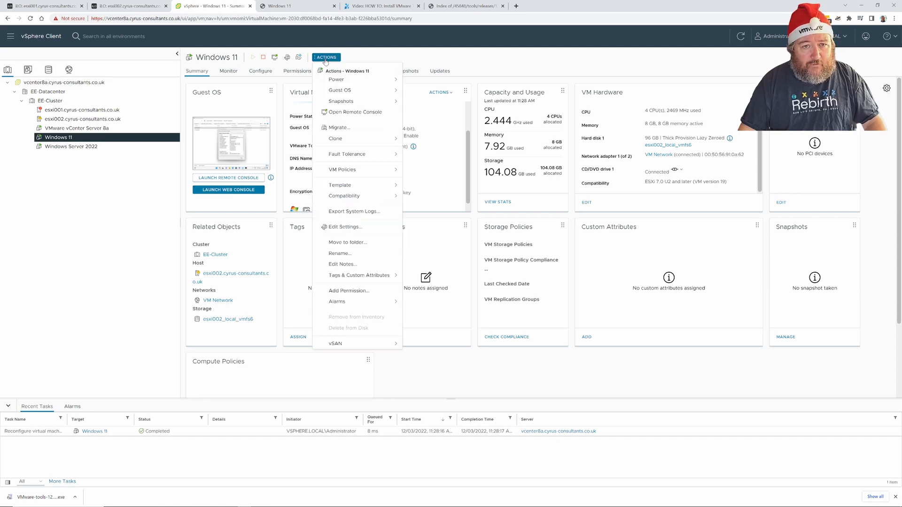
click(354, 226)
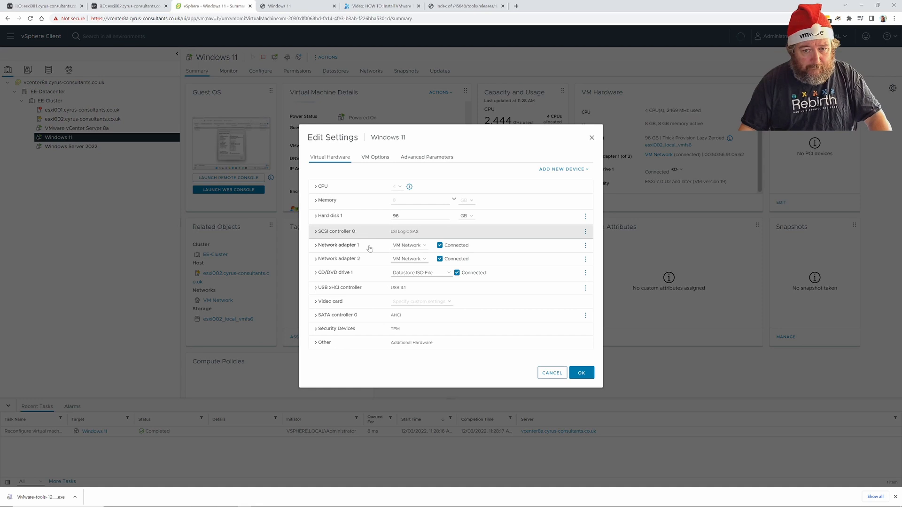
click(316, 245)
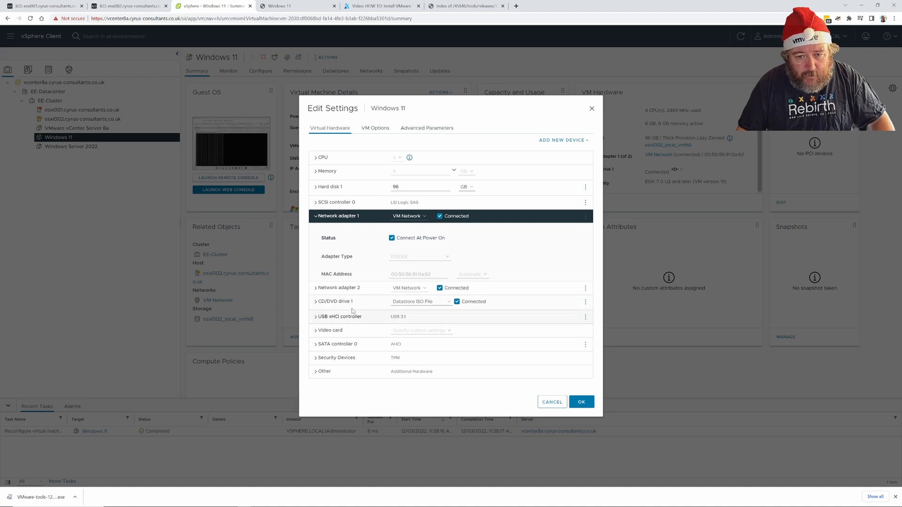
click(316, 288)
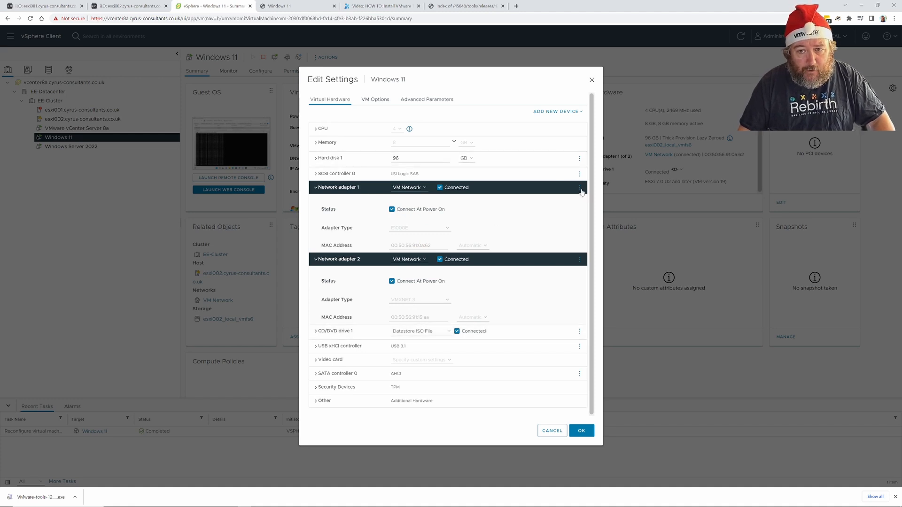
Remove Network adapter 1 and apply the hardware change.
click(580, 189)
click(564, 206)
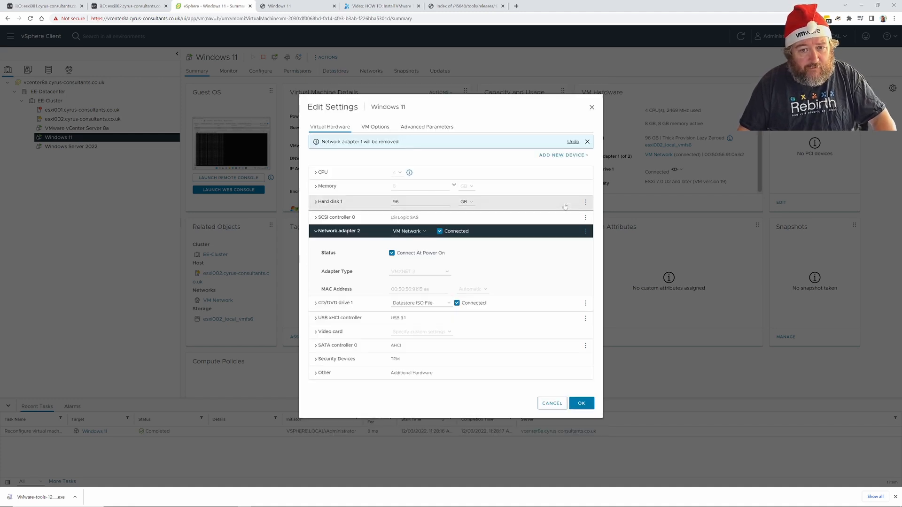
click(579, 403)
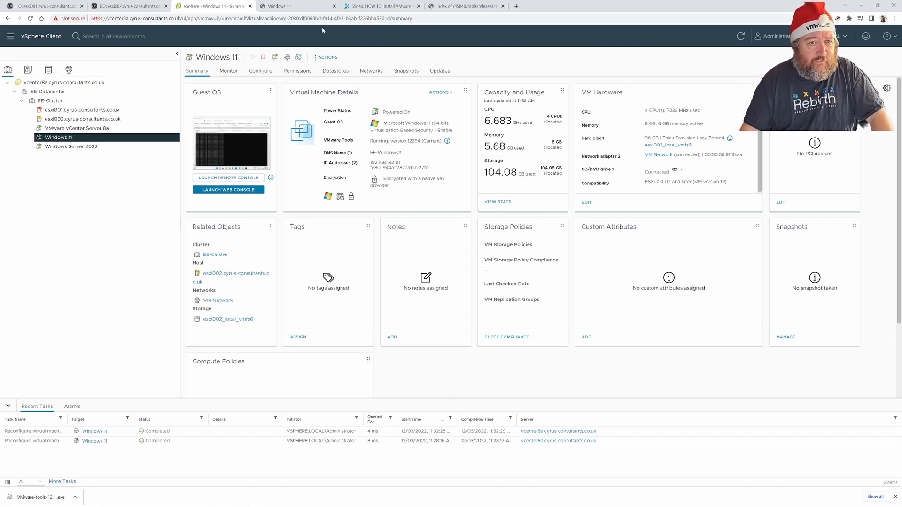
Back in the guest console, close the ping window and check the connection list's view options unchanged.
click(292, 6)
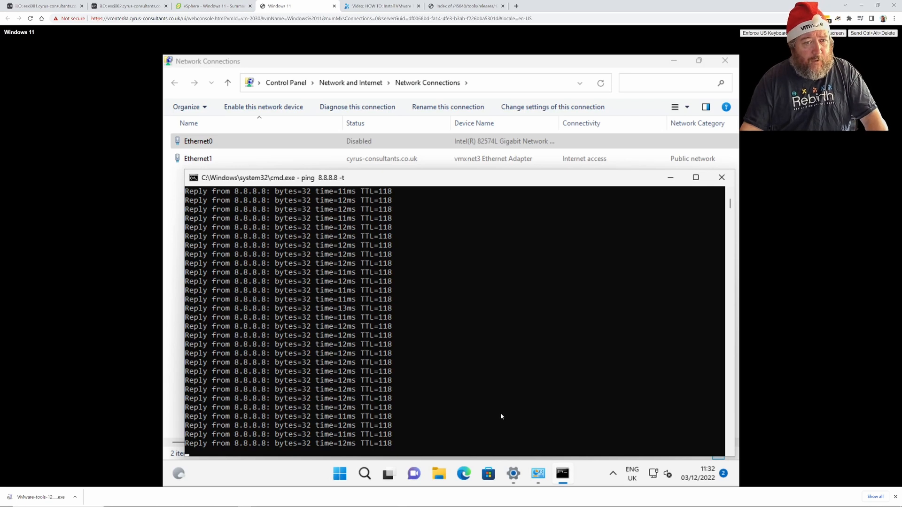
click(721, 178)
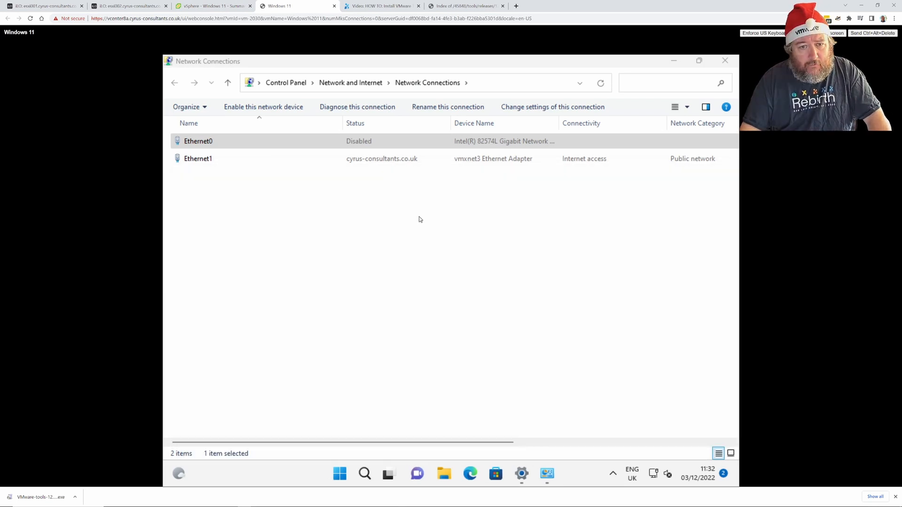
right_click(340, 236)
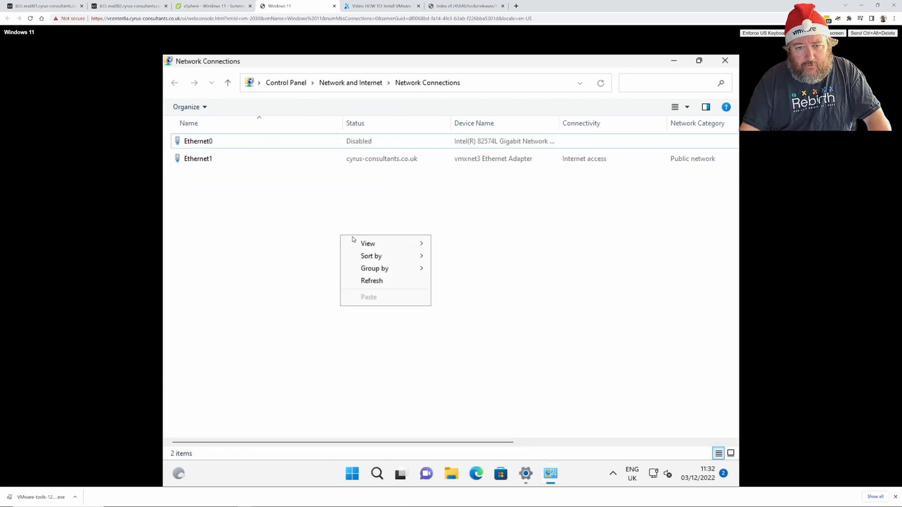
mouse_move(382, 247)
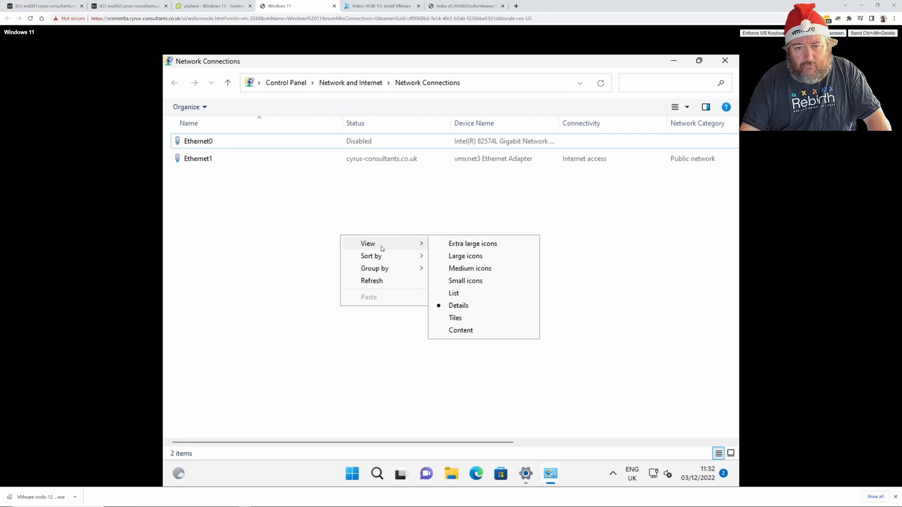
click(576, 234)
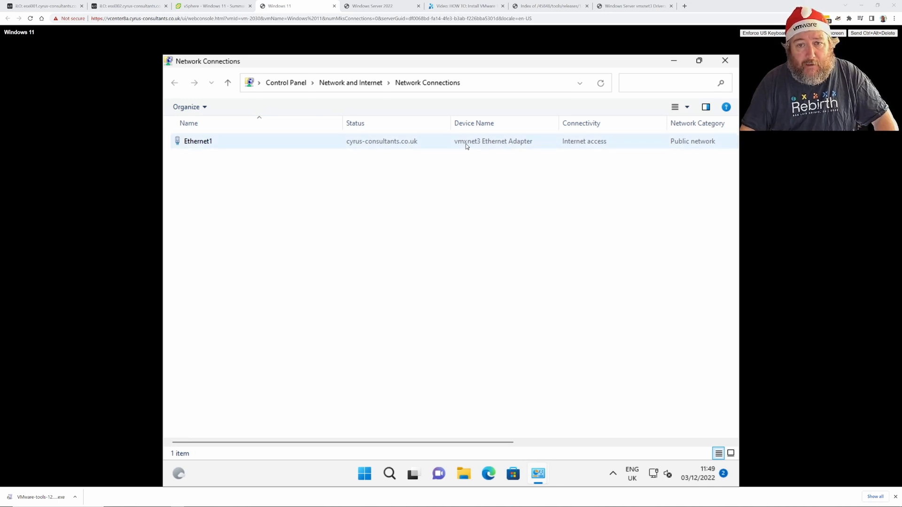
Inspect Ethernet1's status and the vmxnet3 adapter's advanced driver properties.
click(351, 147)
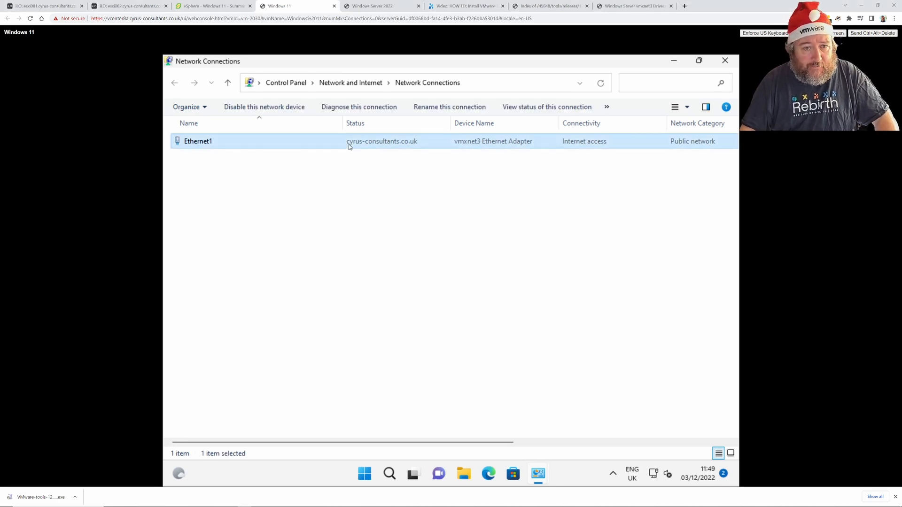
right_click(349, 147)
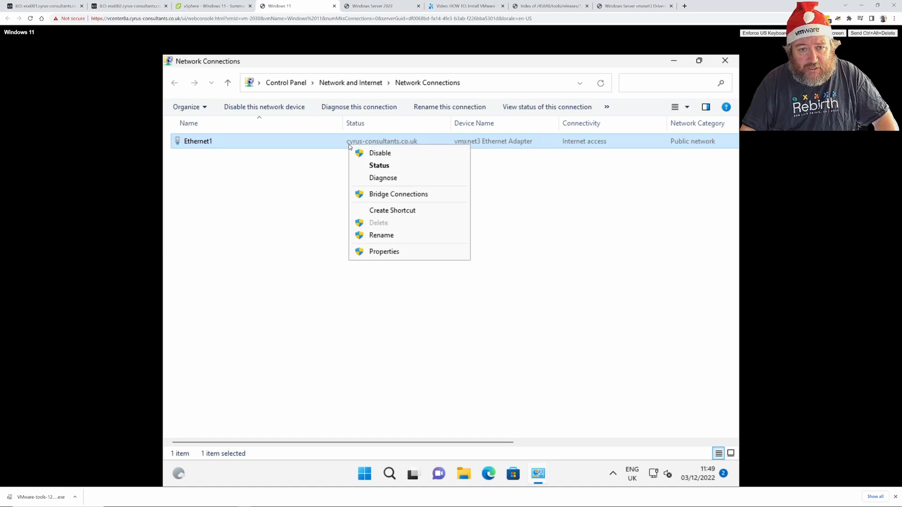
click(364, 168)
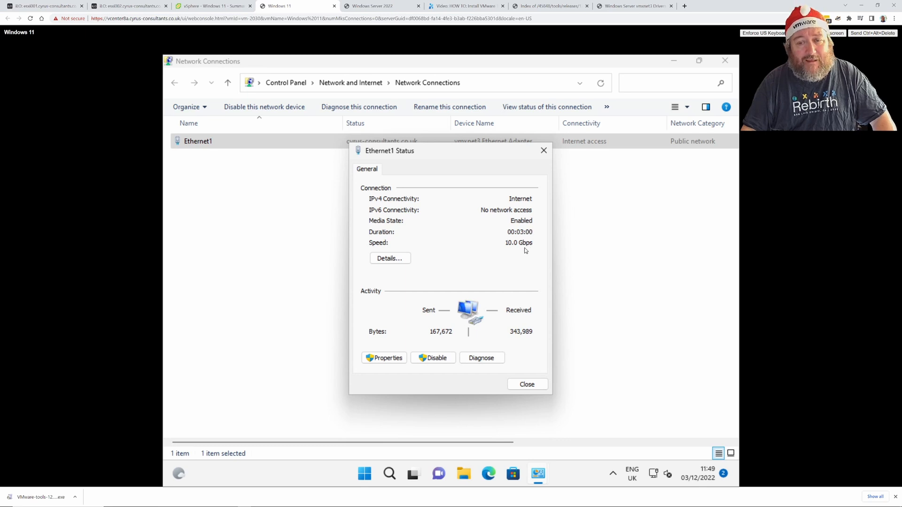
click(377, 362)
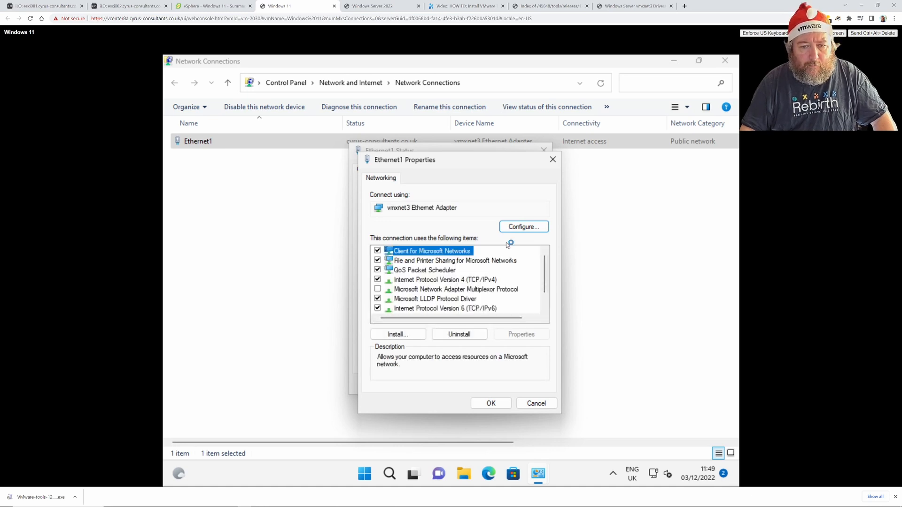
click(517, 230)
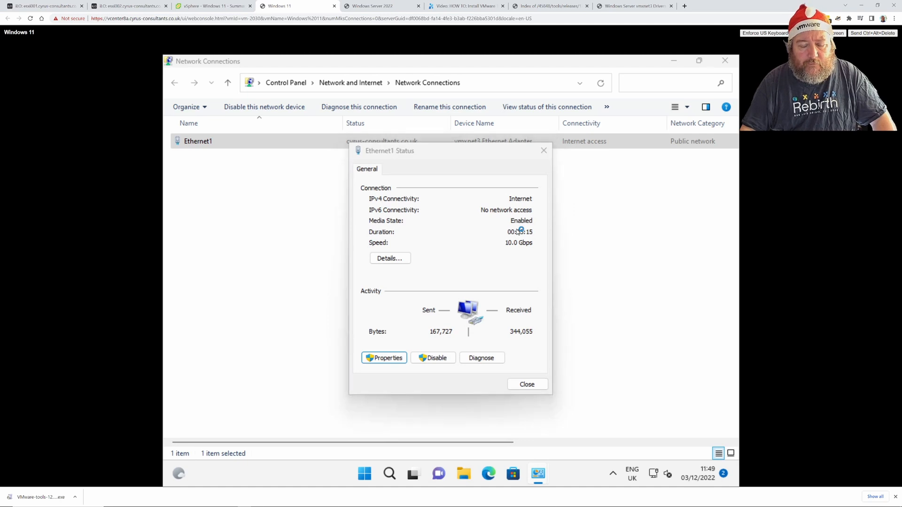
click(275, 142)
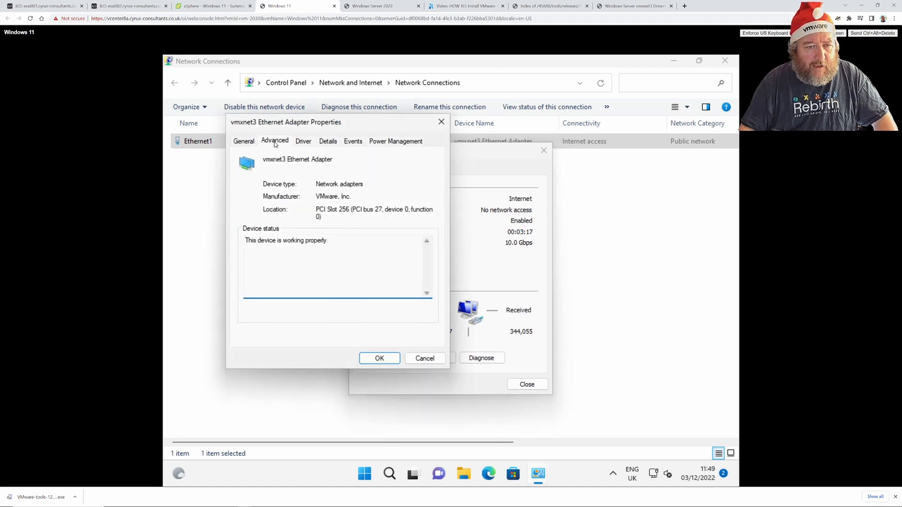
scroll(306, 214, down, 7)
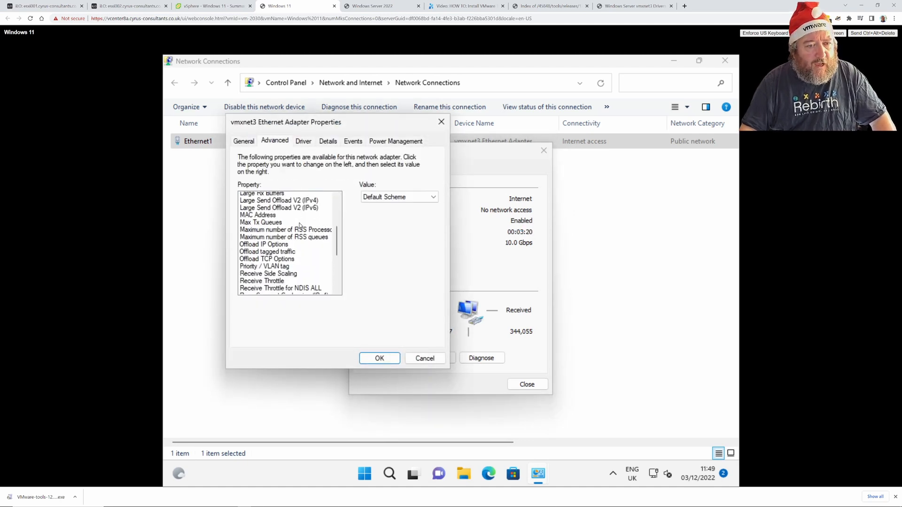
scroll(300, 230, up, 2)
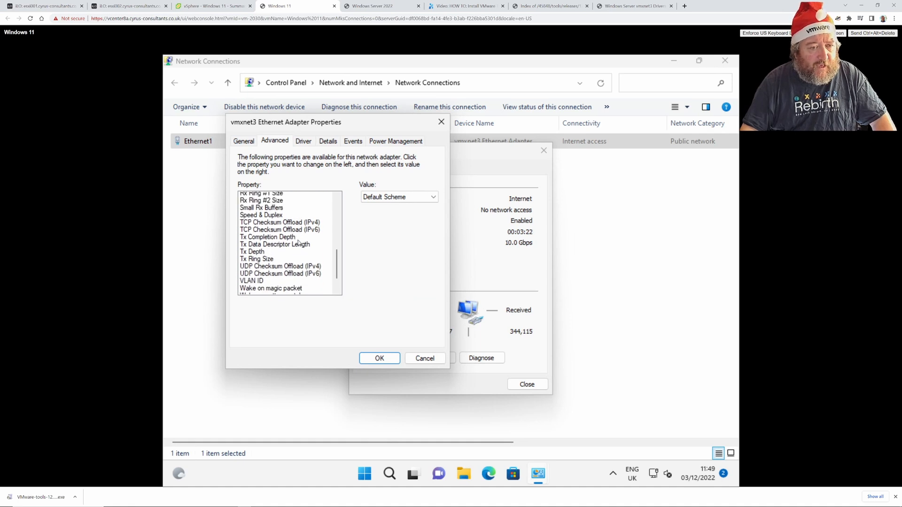
scroll(298, 244, down, 2)
scroll(298, 245, up, 7)
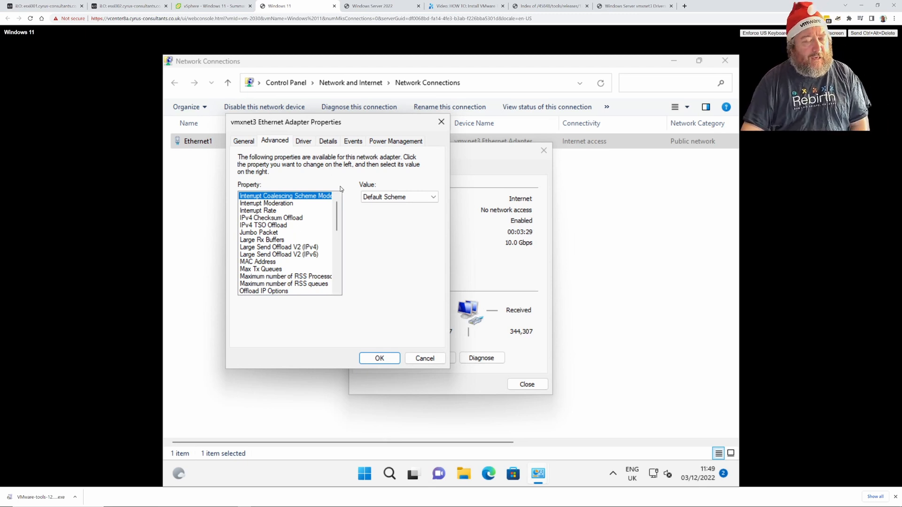
Close the adapter properties, Ethernet1 status, Network Connections and Network and Sharing Center windows.
click(425, 357)
click(532, 386)
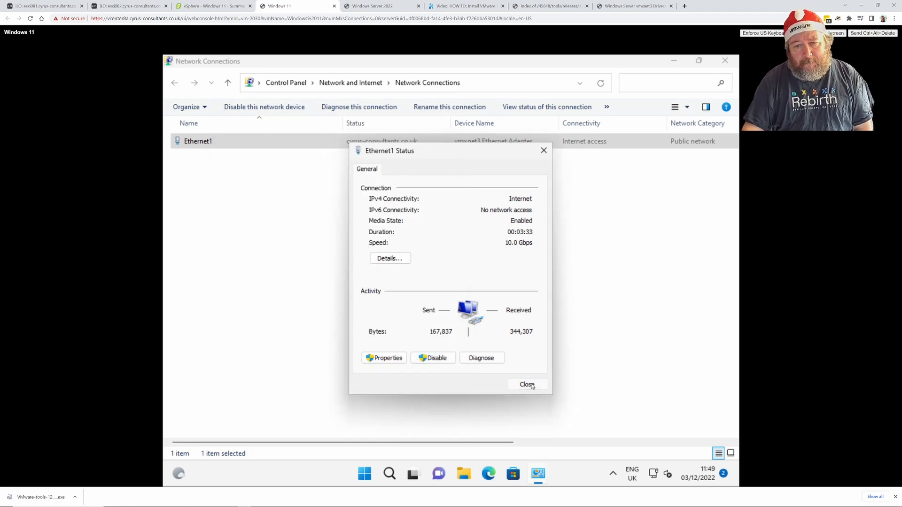
click(724, 61)
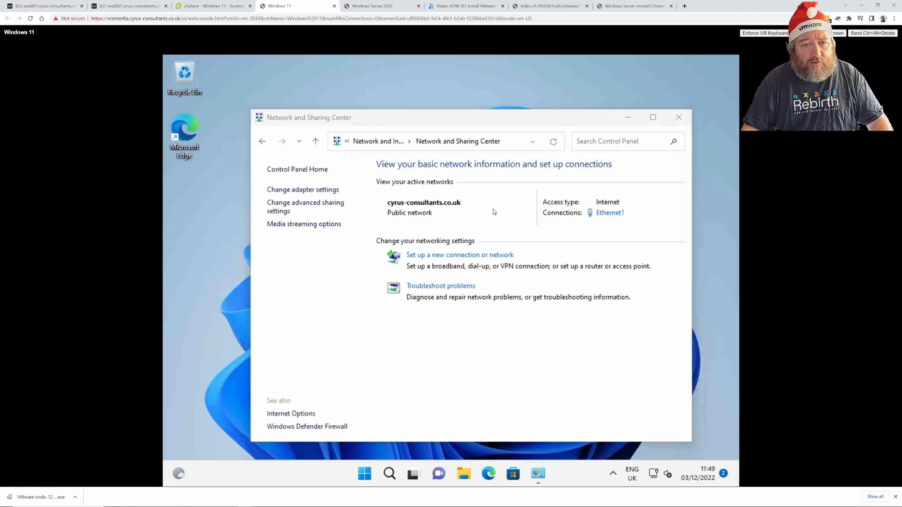
click(679, 117)
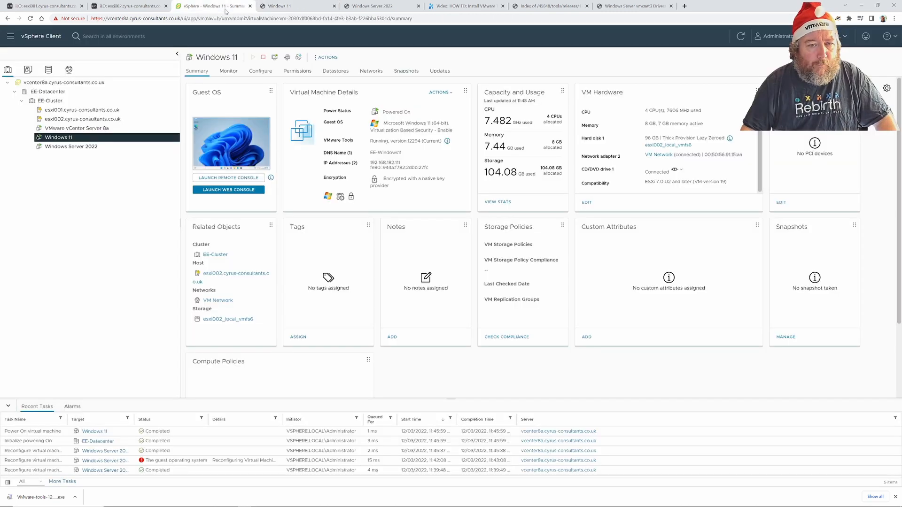
Inspect Network adapter 2 in the Windows 11 VM's Edit Settings and cancel without changes.
click(215, 6)
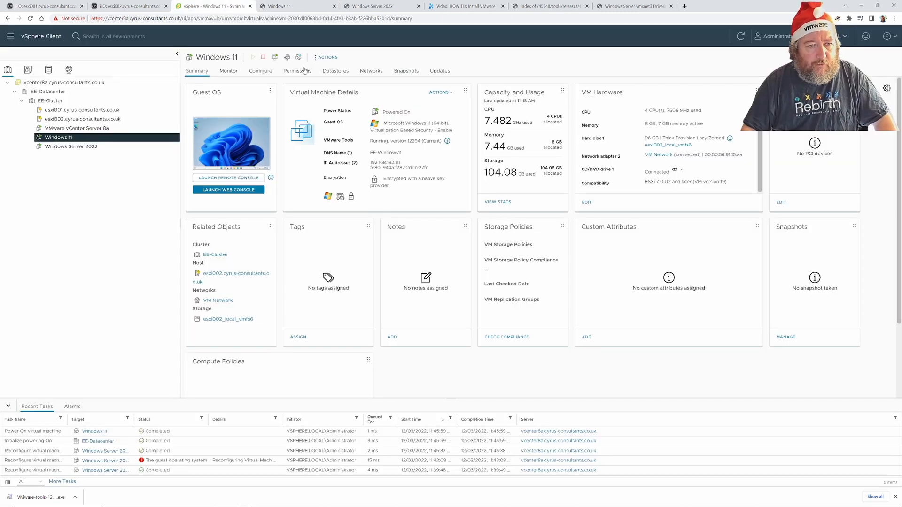
click(326, 56)
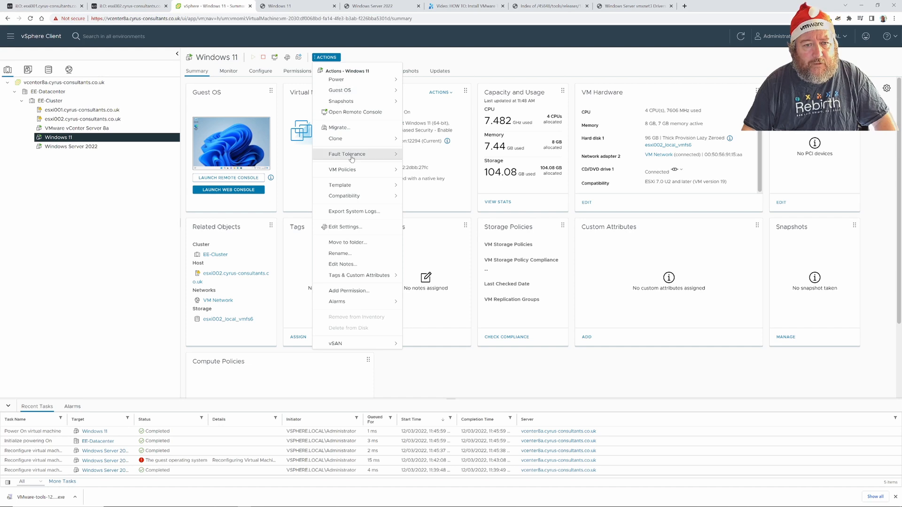
click(361, 227)
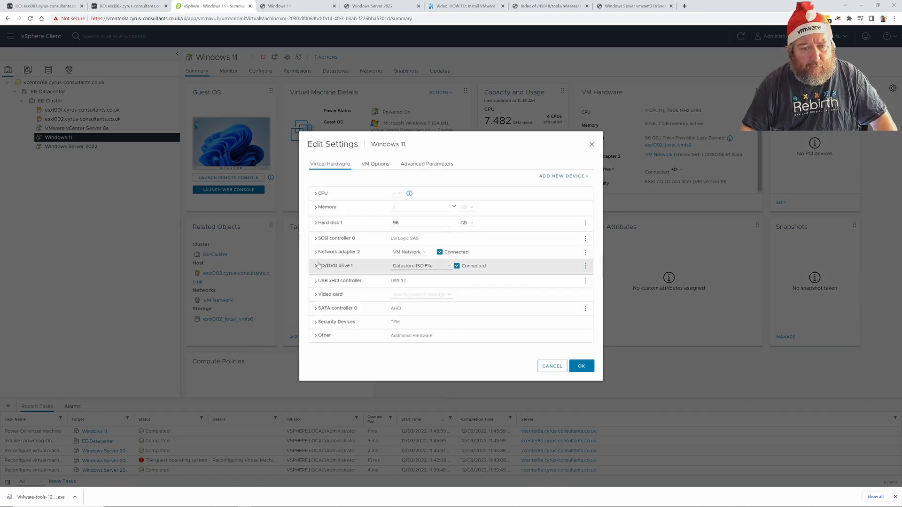
click(316, 253)
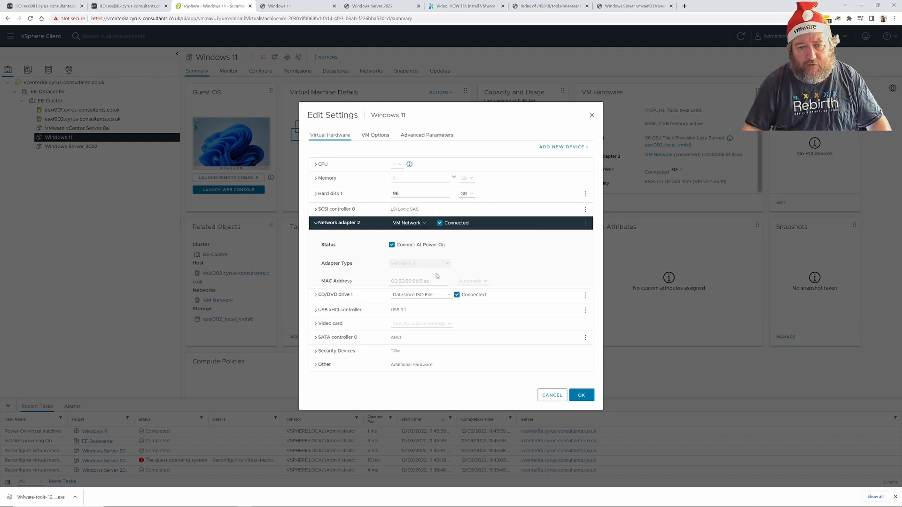
click(552, 396)
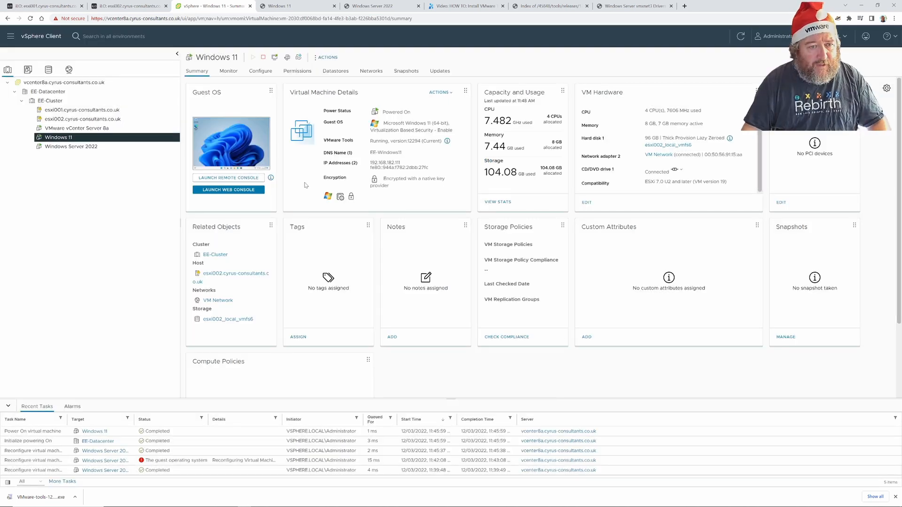
click(327, 57)
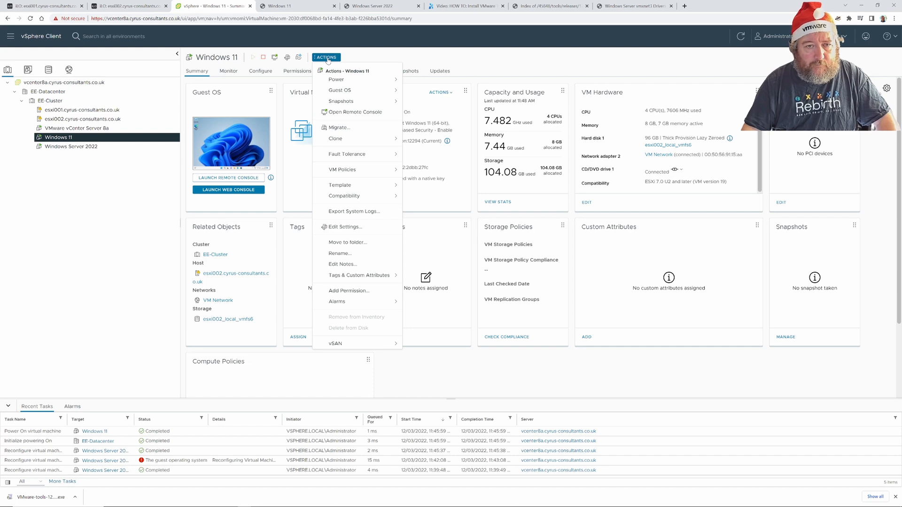
Shut down the Windows 11 guest via Power > Shut Down Guest OS, then select Windows Server 2022.
click(348, 81)
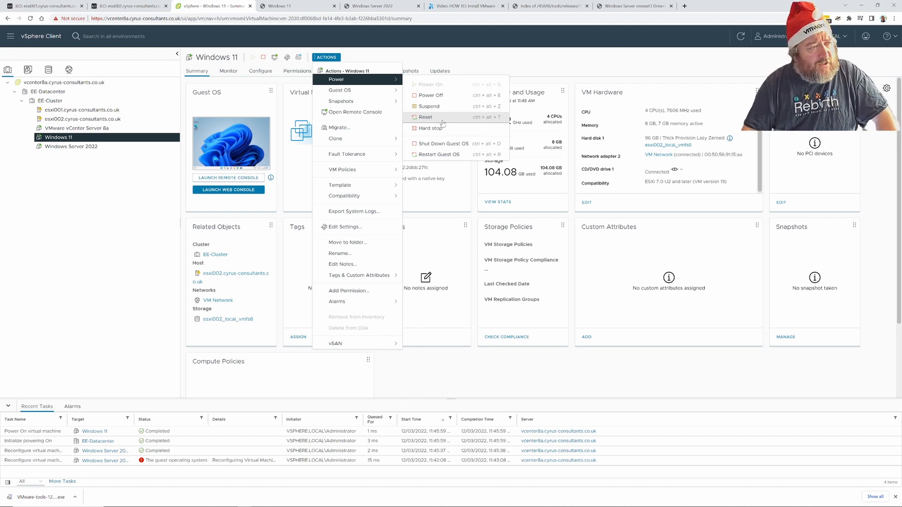
click(436, 147)
click(528, 282)
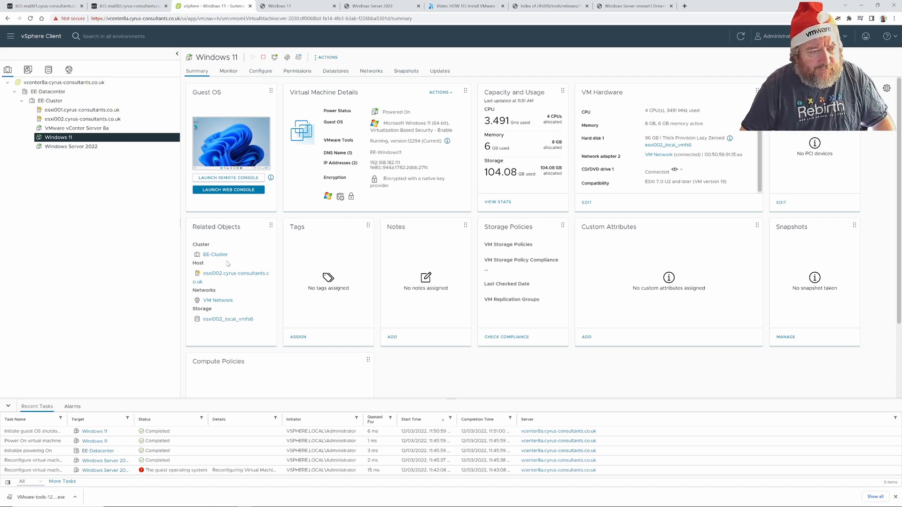
click(71, 147)
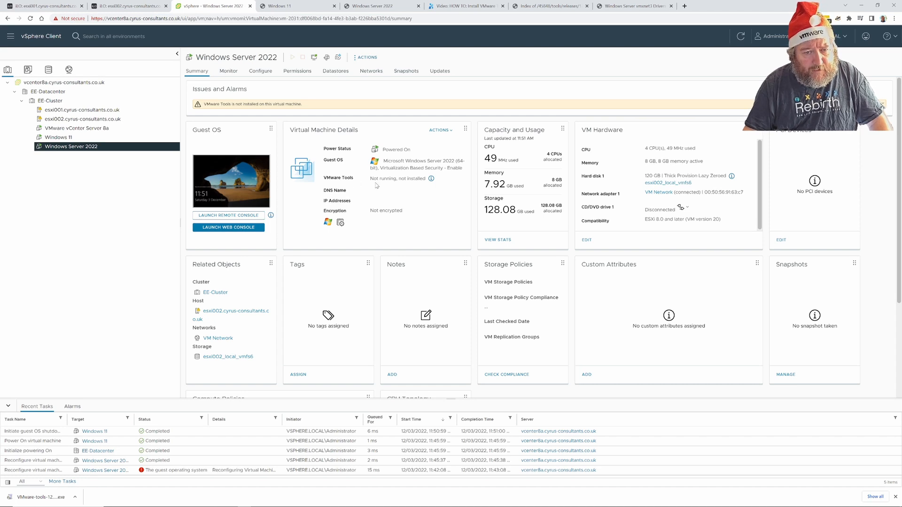
Launch the Windows Server 2022 web console and close the leftover Windows 11 and duplicate console tabs.
click(250, 228)
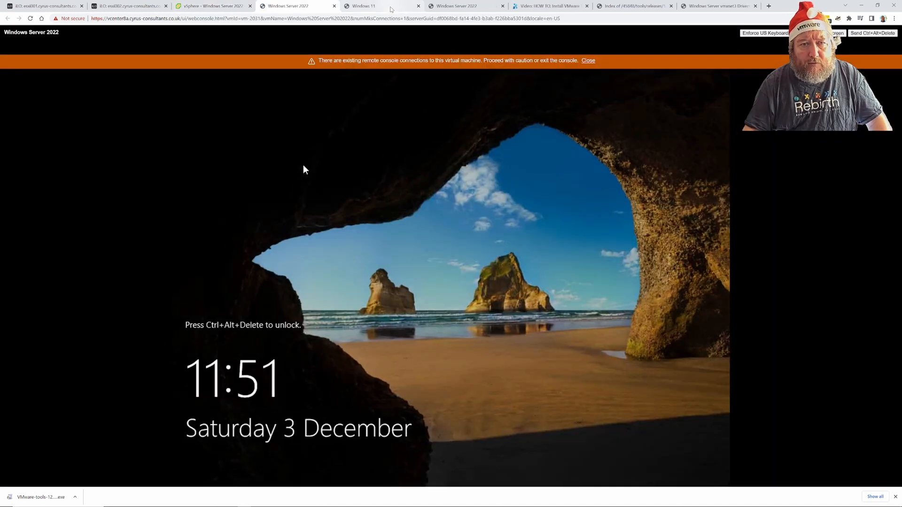
click(408, 7)
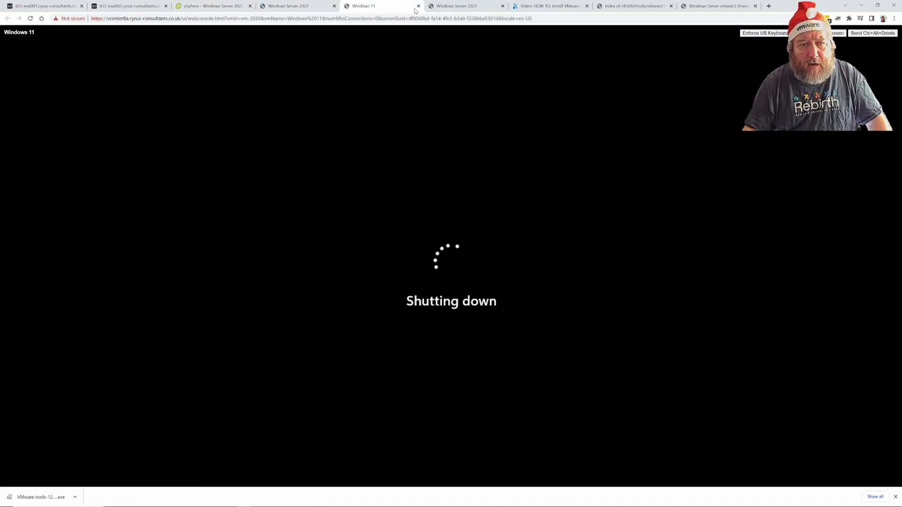
click(419, 6)
click(418, 6)
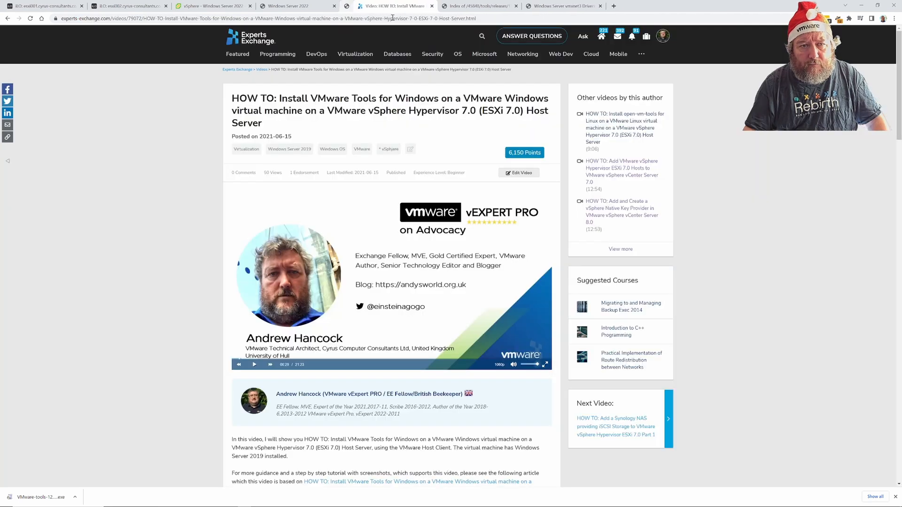
click(288, 6)
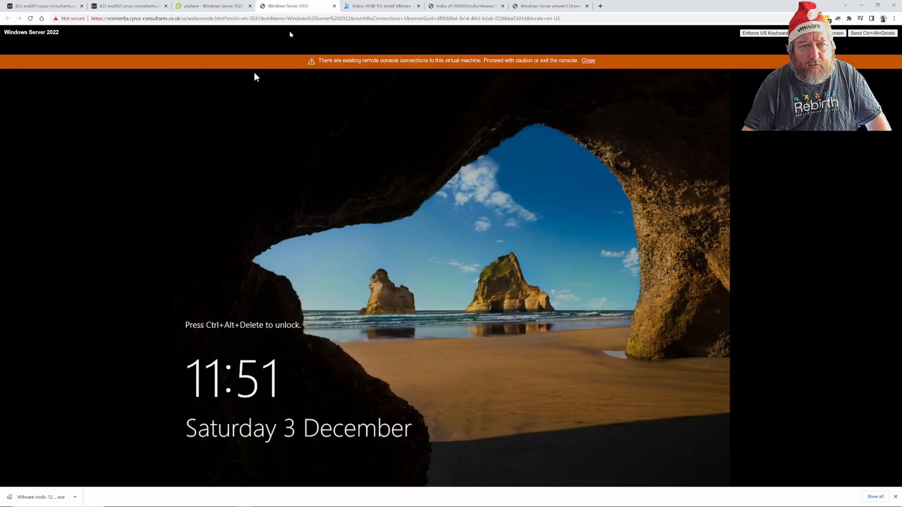
Dismiss the warning banner, send Ctrl+Alt+Delete and sign in with the administrator password.
click(589, 61)
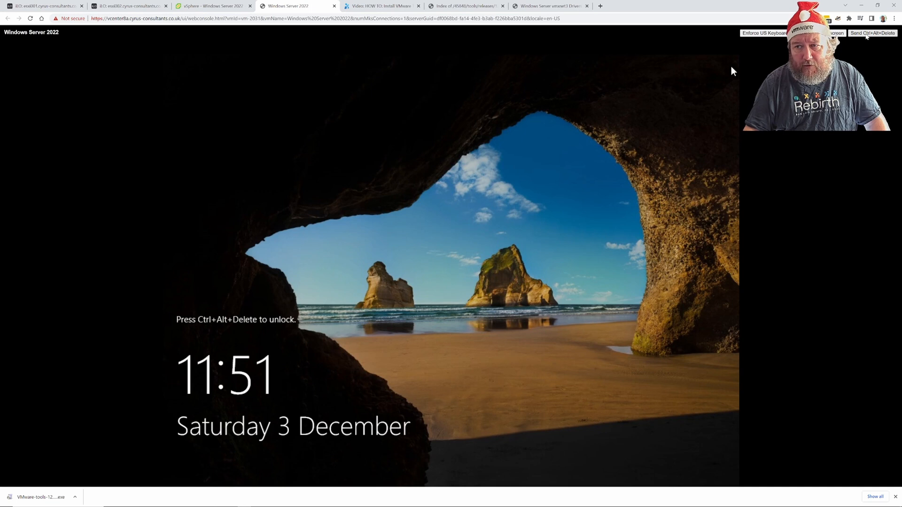
click(853, 34)
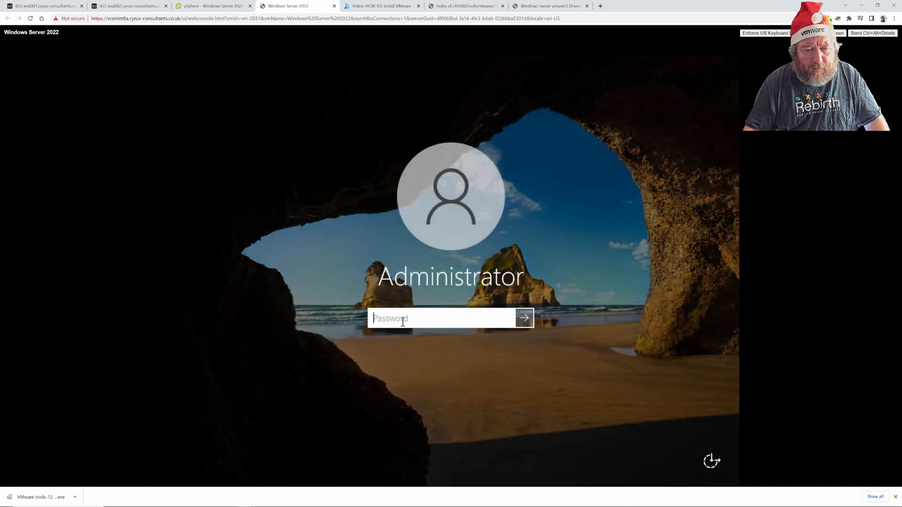
text(****)
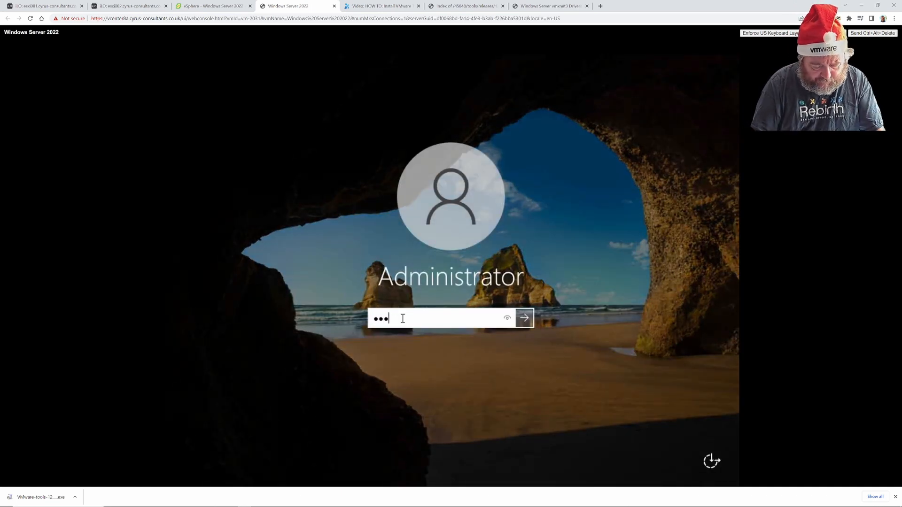
text(********)
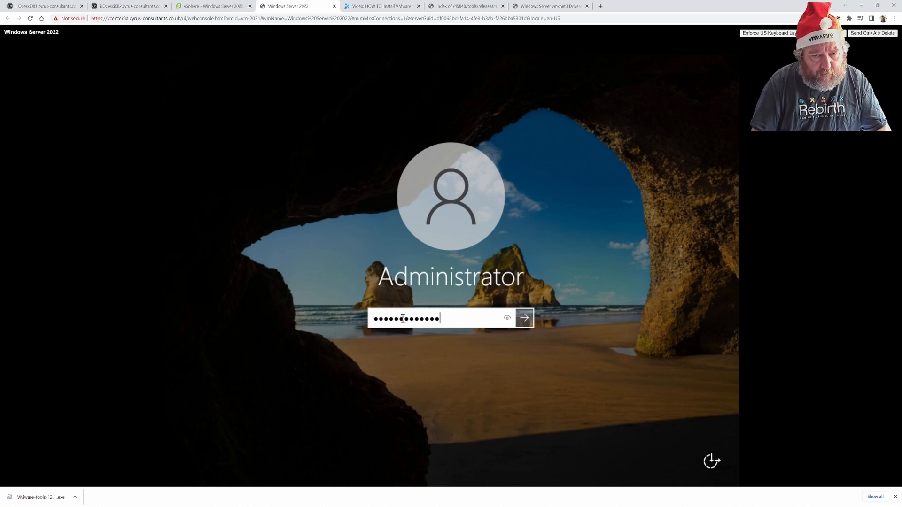
key(Return)
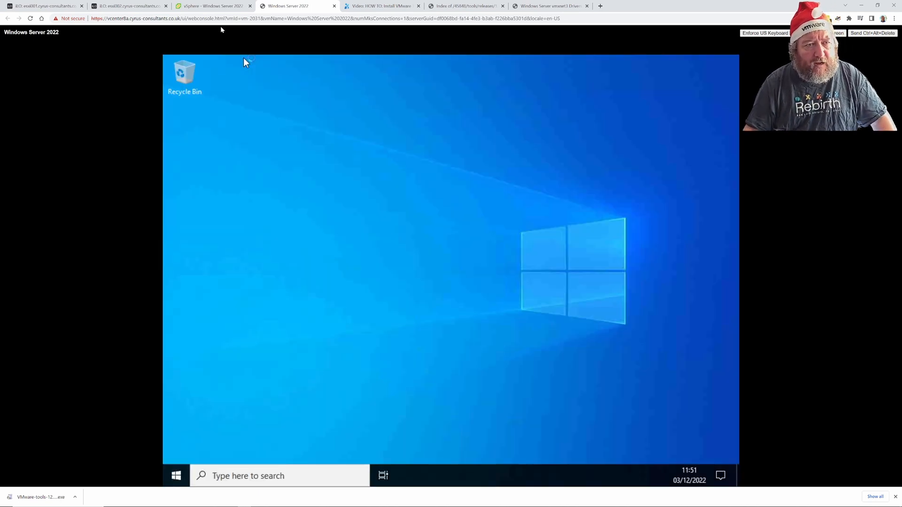
click(215, 11)
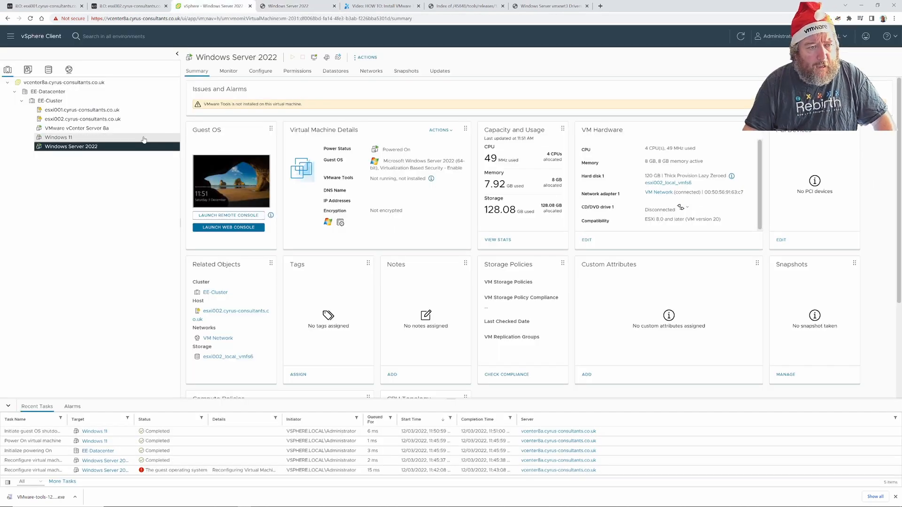
Mount the VMware Tools installer via Guest OS > Install VMware Tools, then close Server Manager.
click(366, 58)
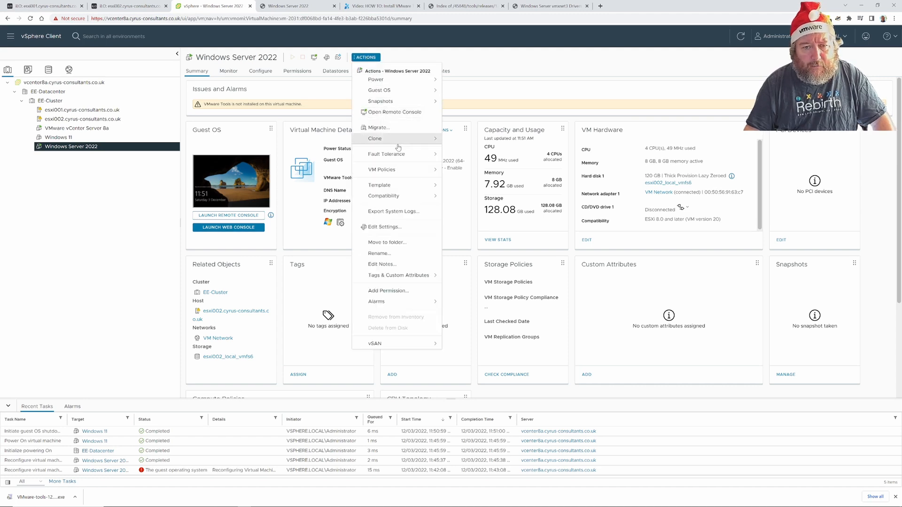
click(406, 95)
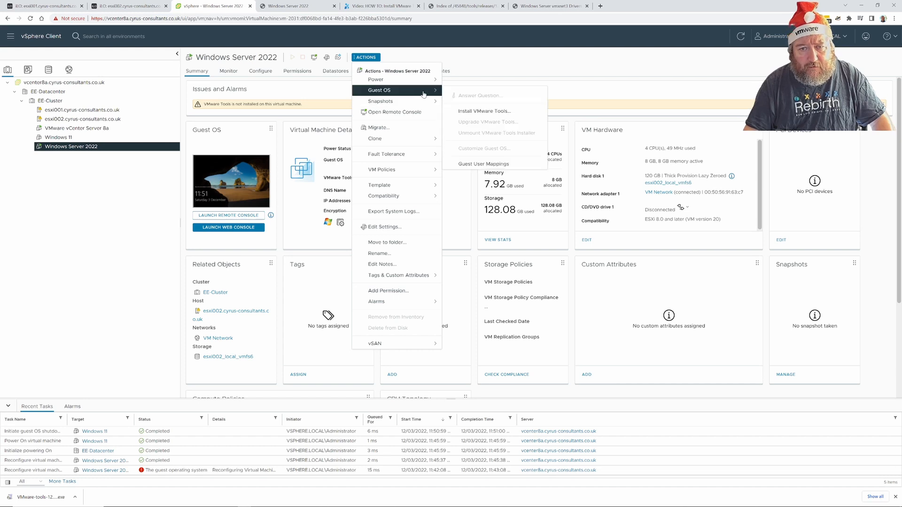
click(480, 112)
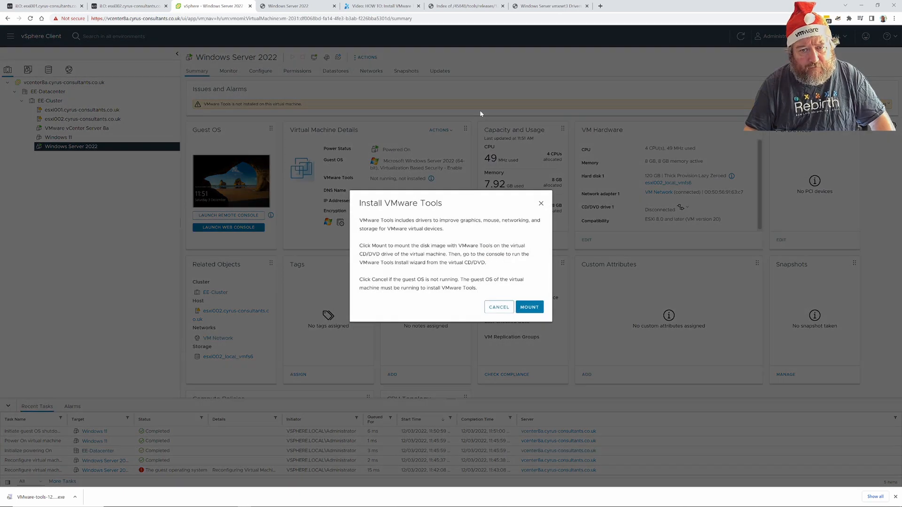
click(526, 307)
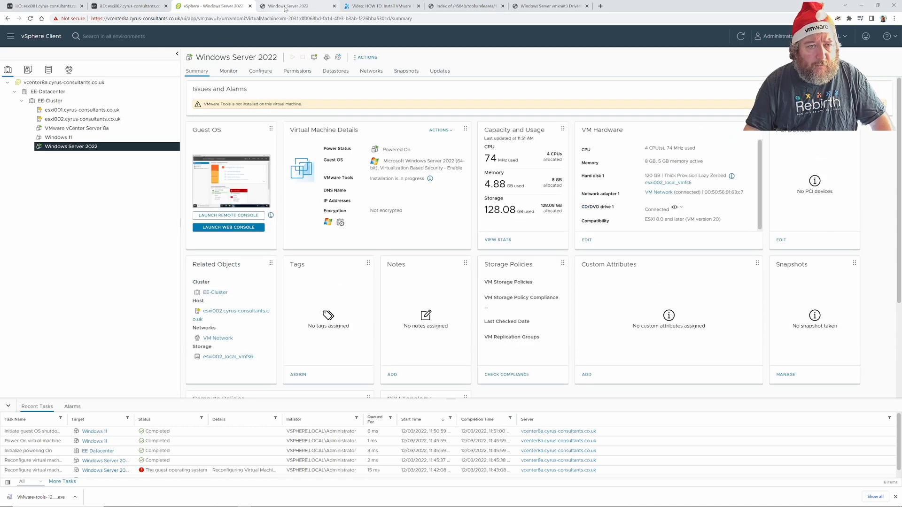
click(285, 7)
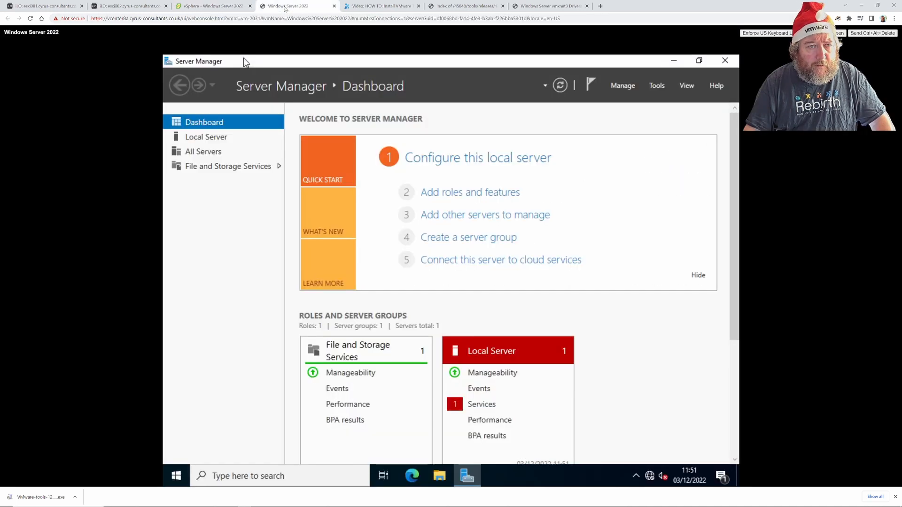
click(725, 61)
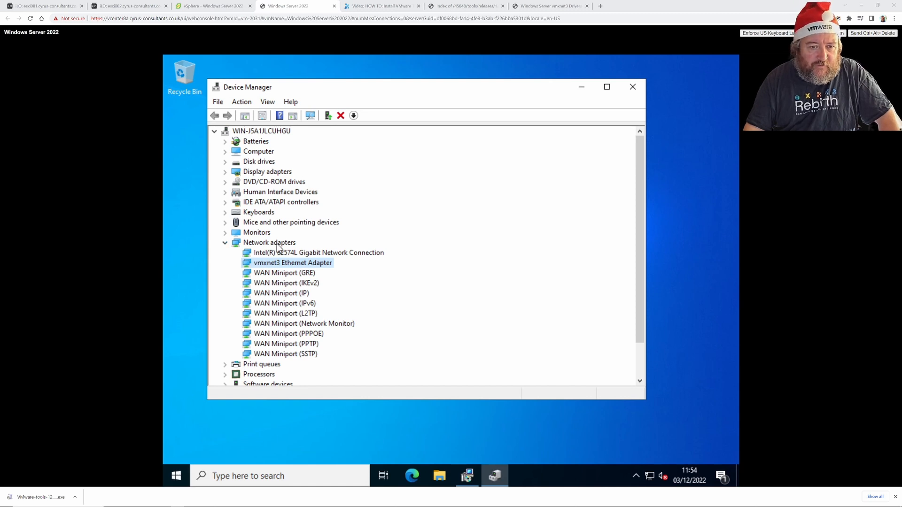
Inspect Network adapter 2 in the VM's Edit Settings, cancel unchanged, and return to the Device Manager console.
click(200, 6)
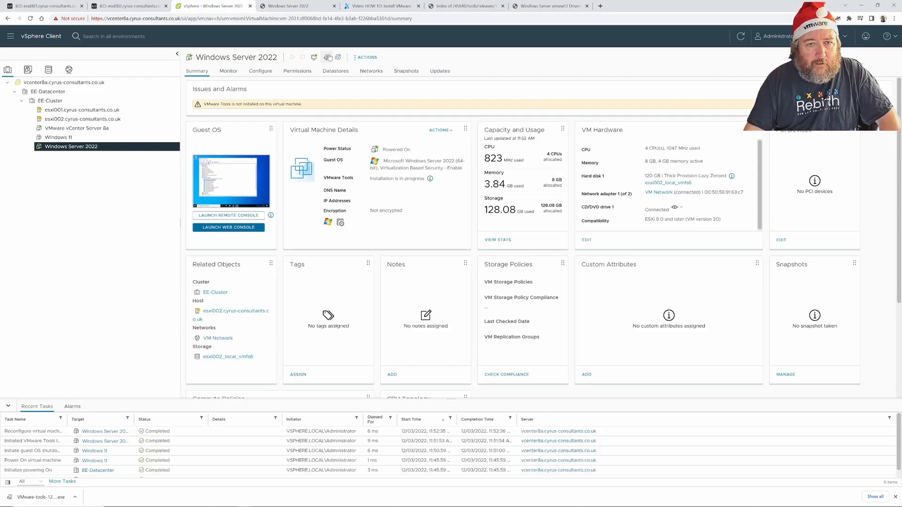
click(367, 57)
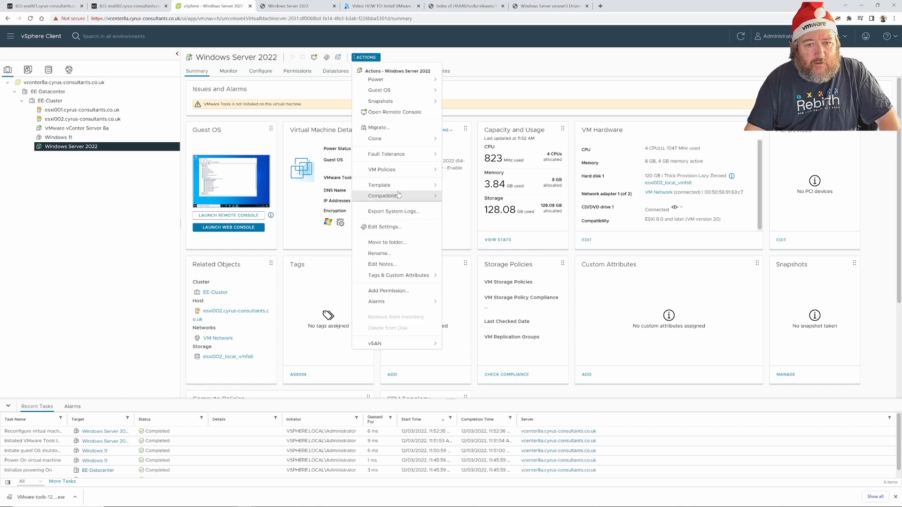
click(400, 228)
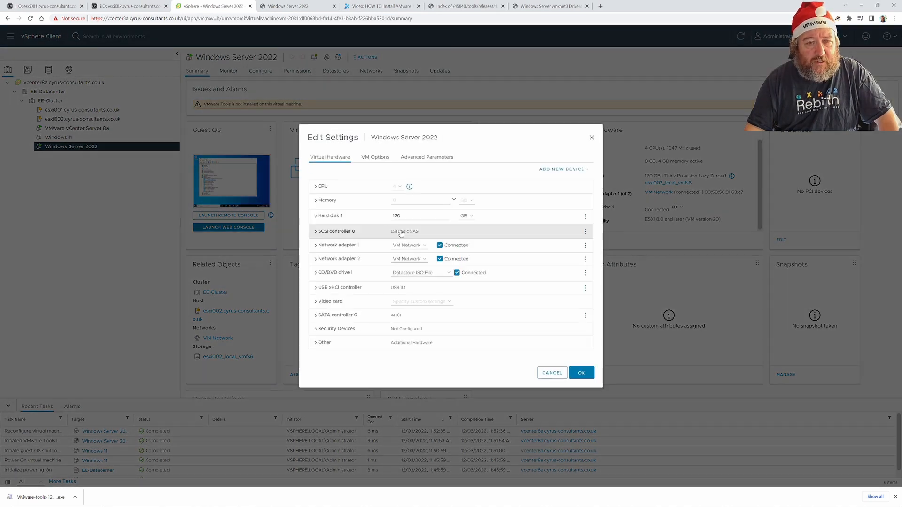
click(317, 261)
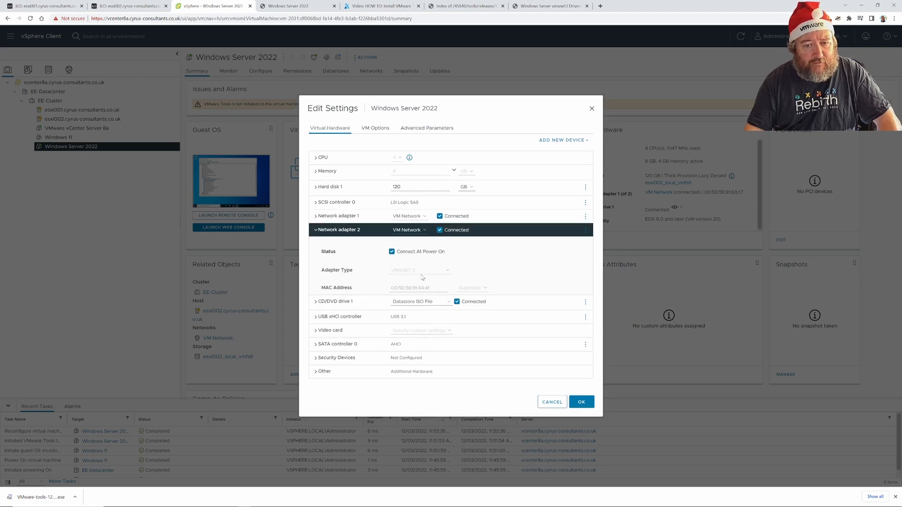
click(552, 402)
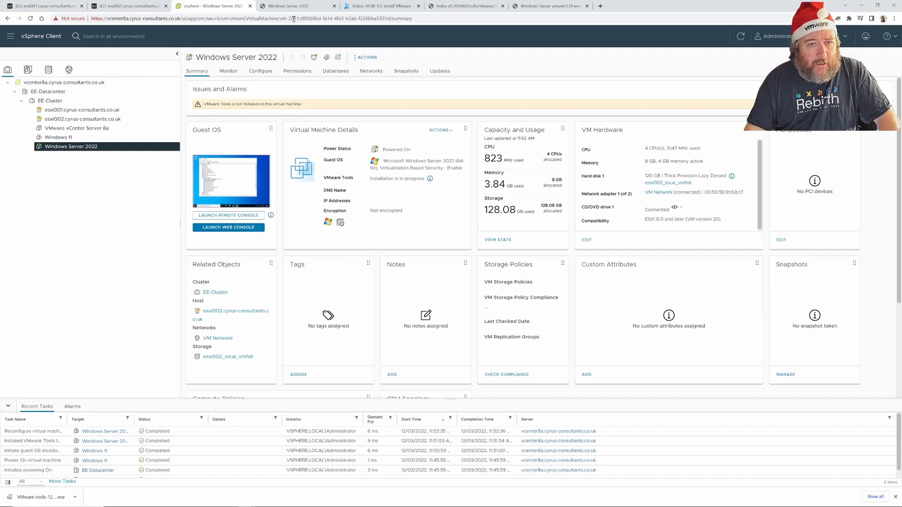
click(288, 6)
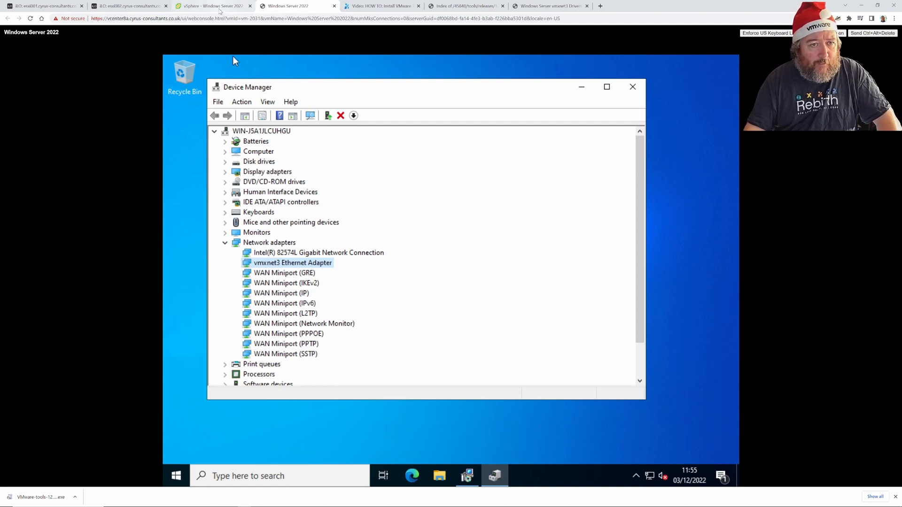
Launch Run from the Start button's power-user menu in the Windows Server 2022 console.
click(220, 11)
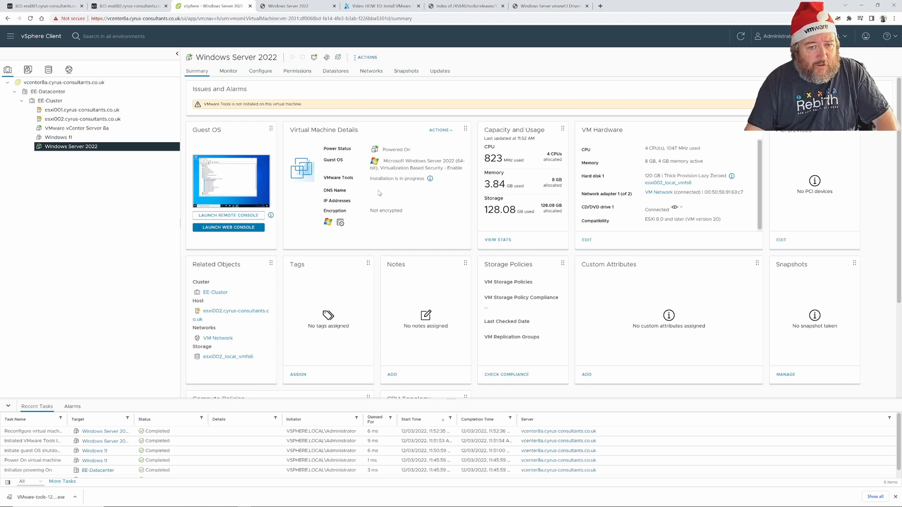
click(289, 6)
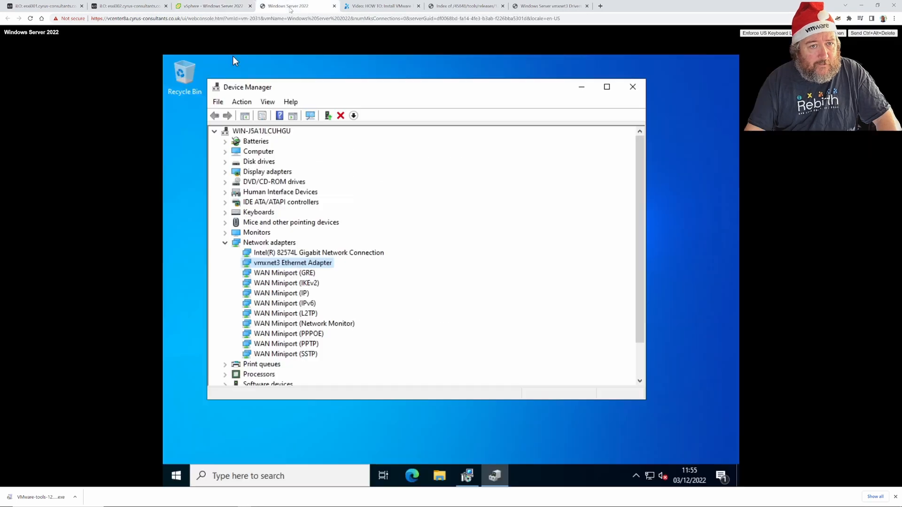
right_click(184, 477)
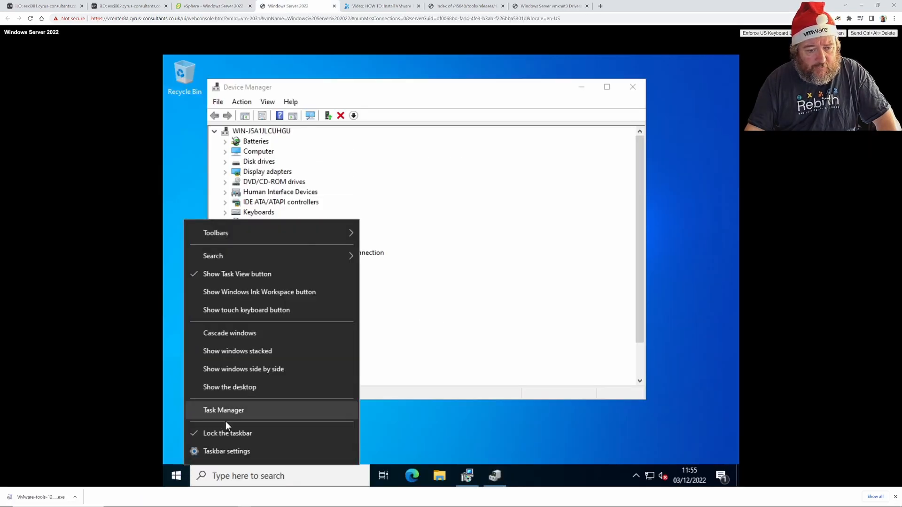
right_click(176, 475)
click(209, 415)
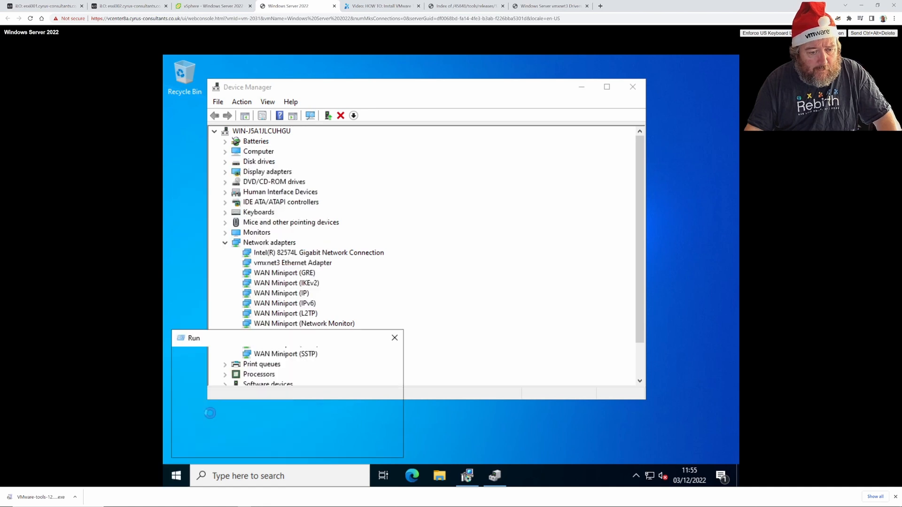
Open Network Connections via Control Panel's Network and Sharing Center adapter settings.
key(Return)
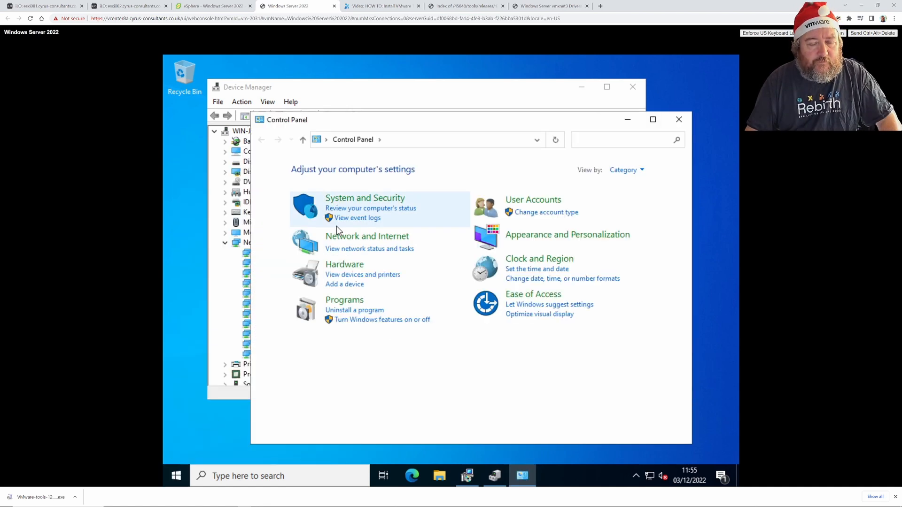
click(349, 250)
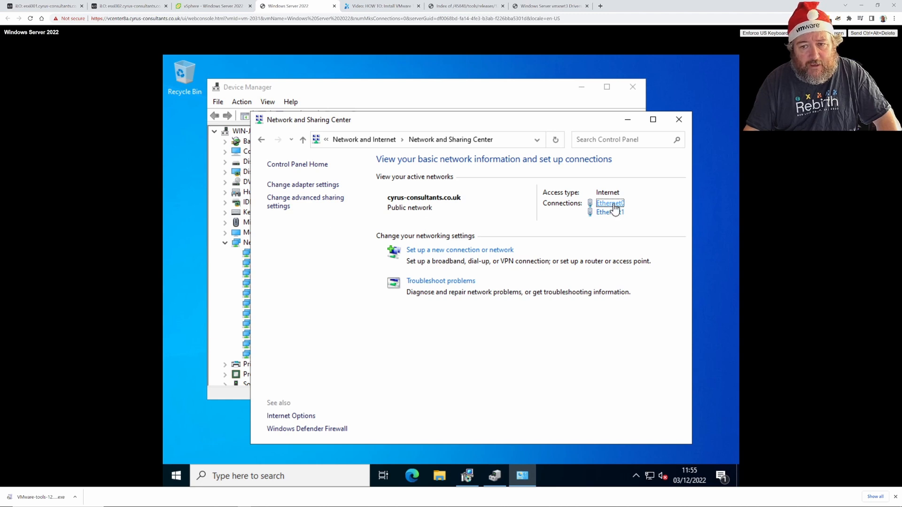
click(312, 185)
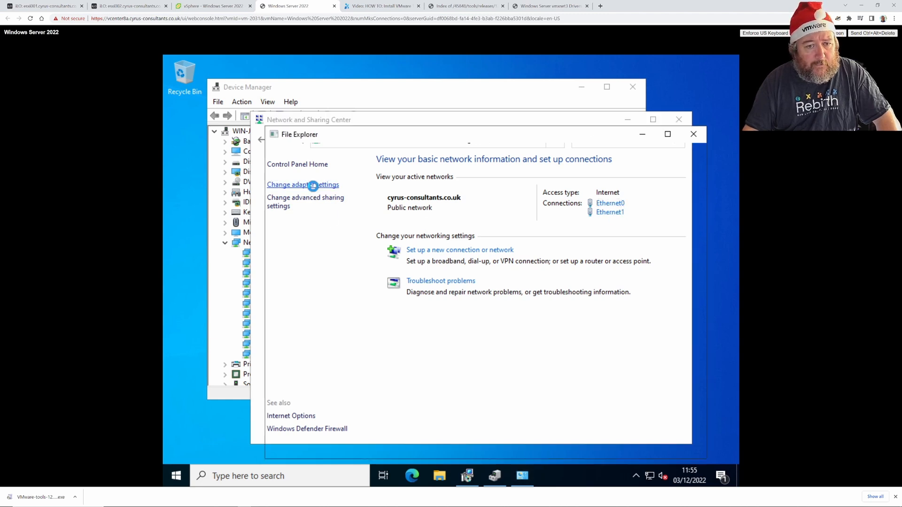
Maximize Network Connections to see Ethernet0 (Intel) and Ethernet1 (vmxnet3) online, then bring up the vGemba blog.
click(666, 134)
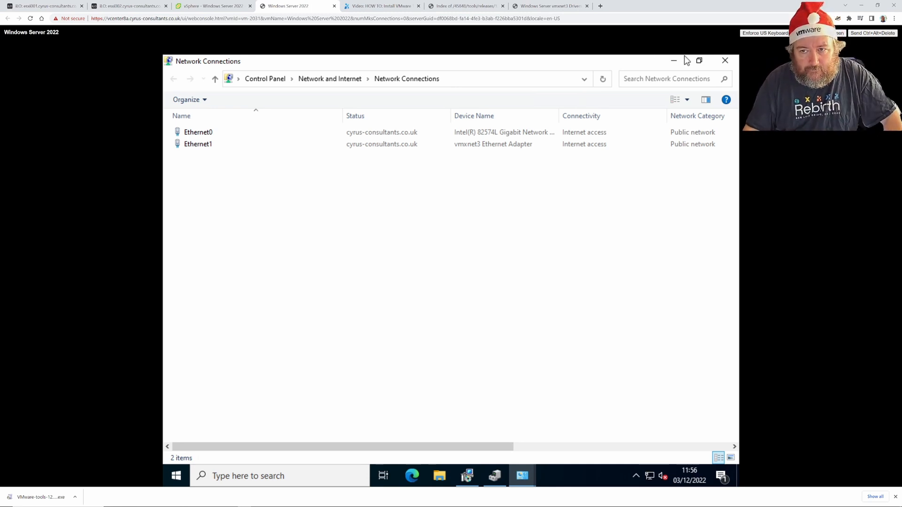
click(671, 63)
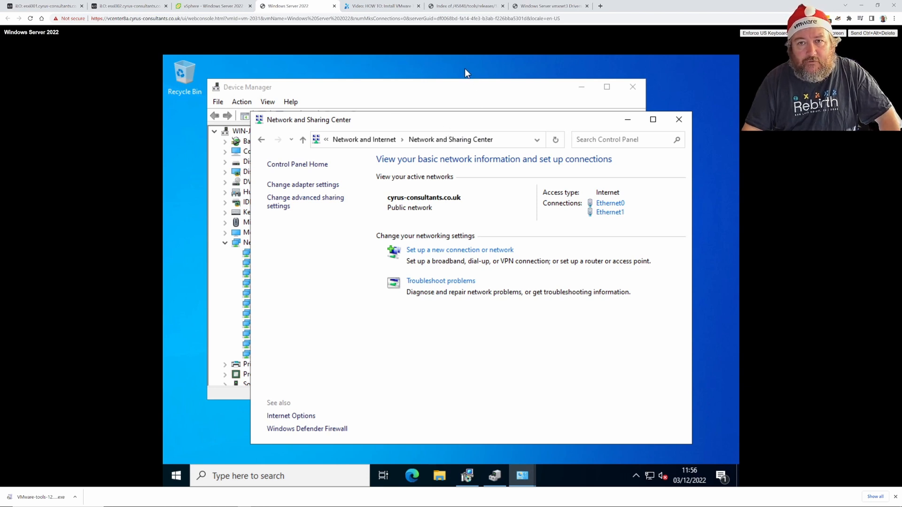
click(544, 8)
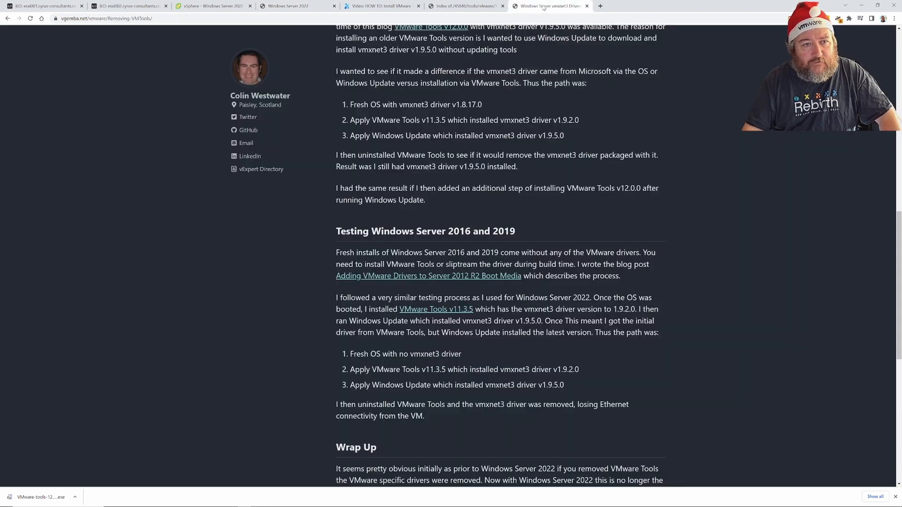
scroll(258, 202, up, 2)
scroll(258, 209, up, 3)
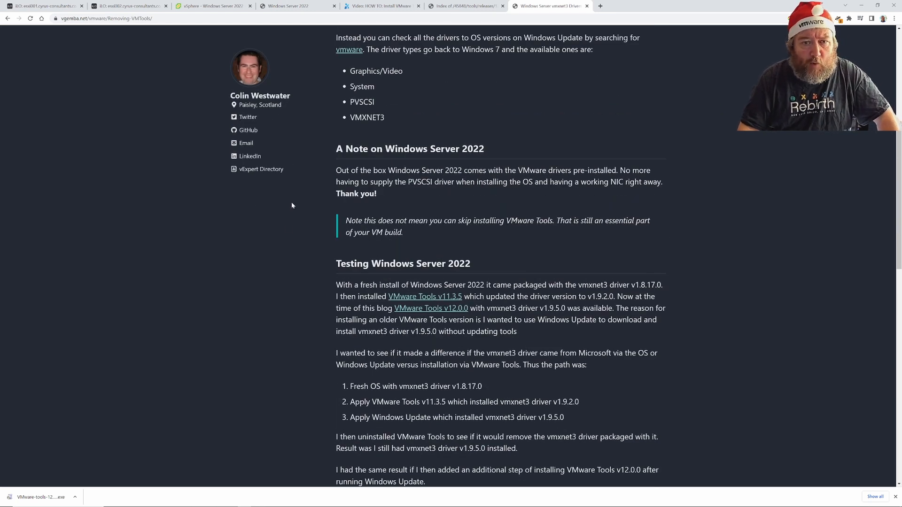
scroll(287, 221, up, 3)
scroll(288, 228, up, 3)
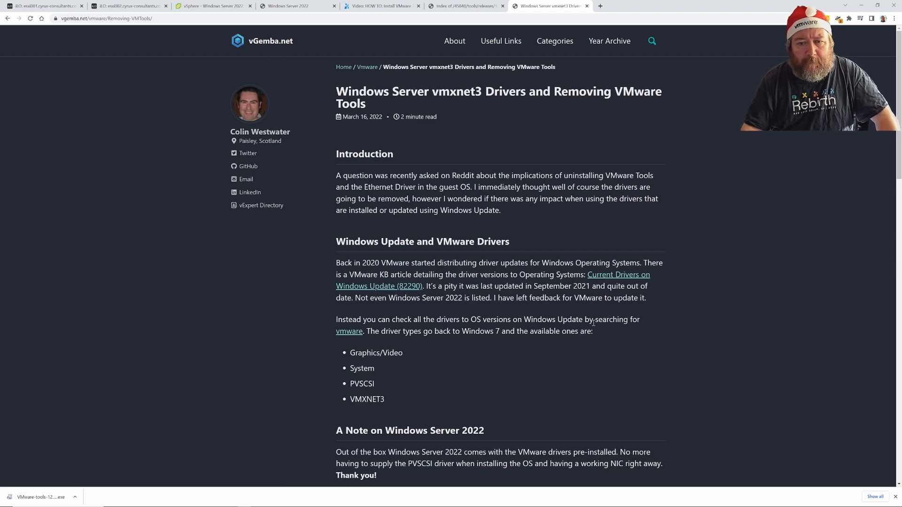
scroll(407, 245, down, 2)
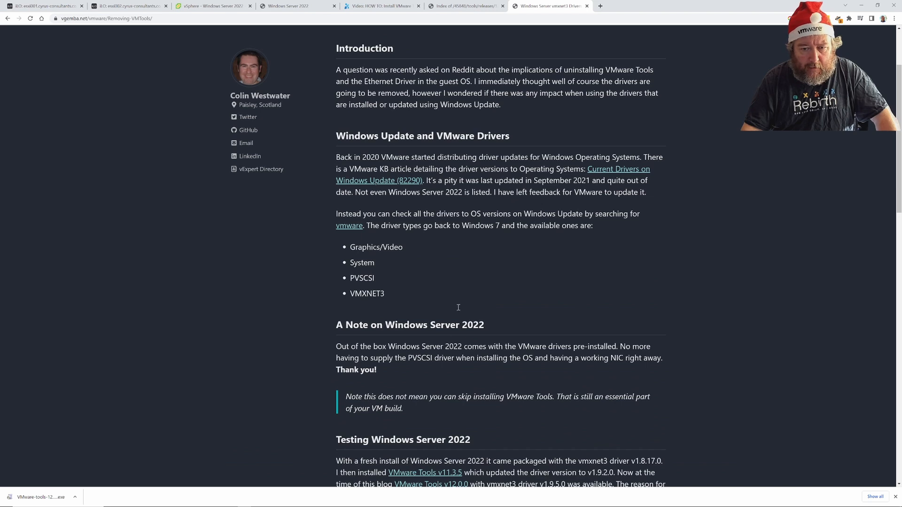
scroll(690, 412, down, 2)
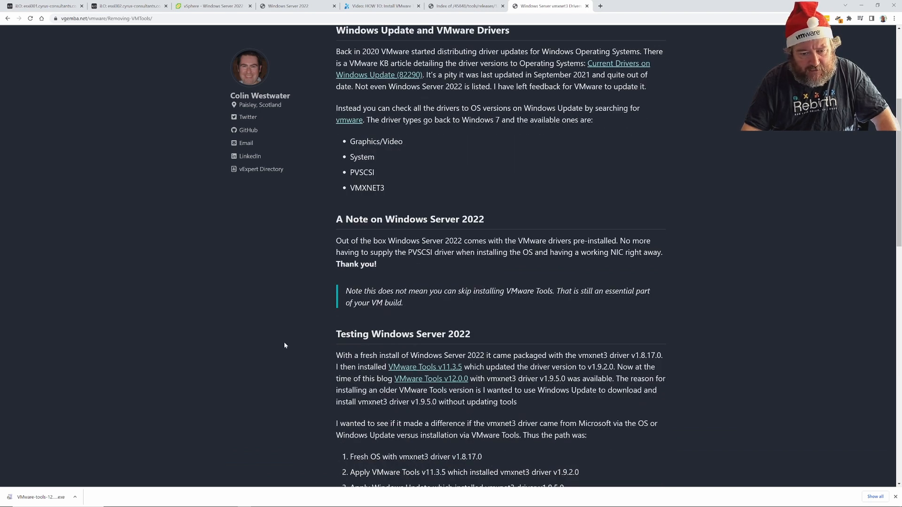
scroll(655, 397, down, 6)
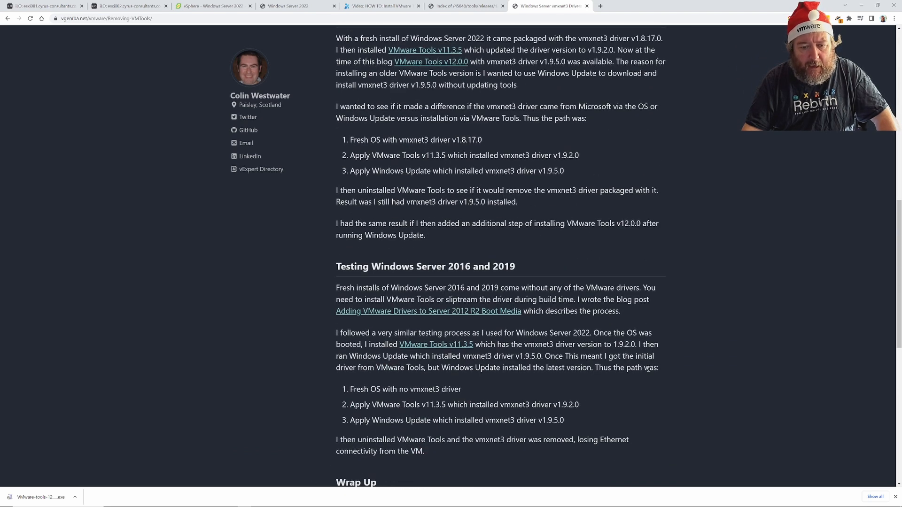
scroll(648, 369, up, 3)
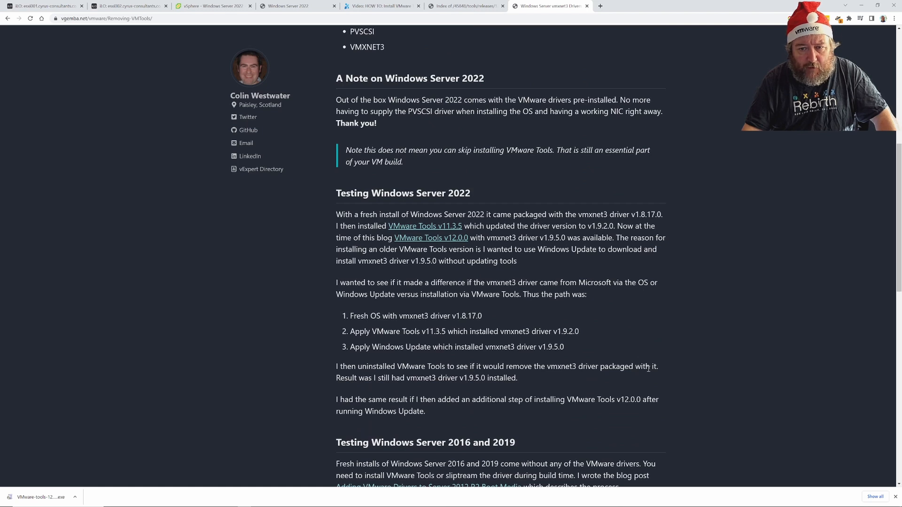
scroll(566, 397, down, 2)
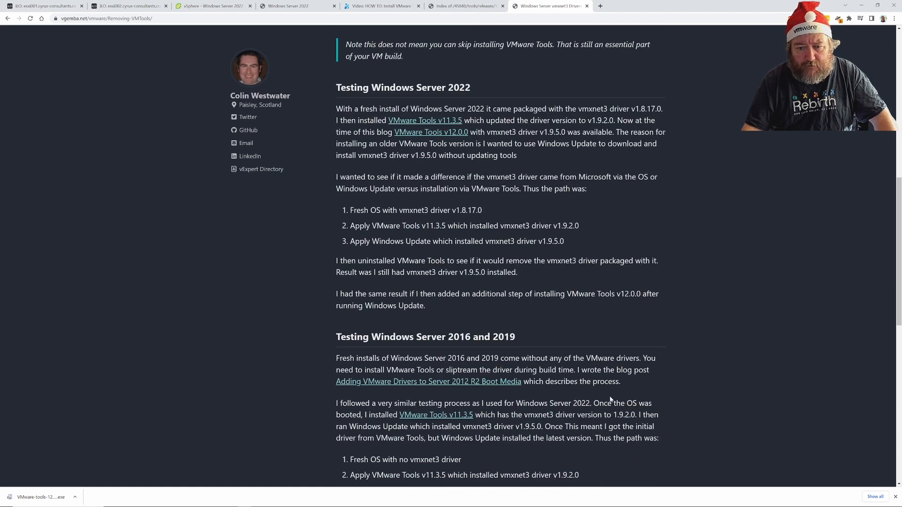
scroll(621, 398, up, 3)
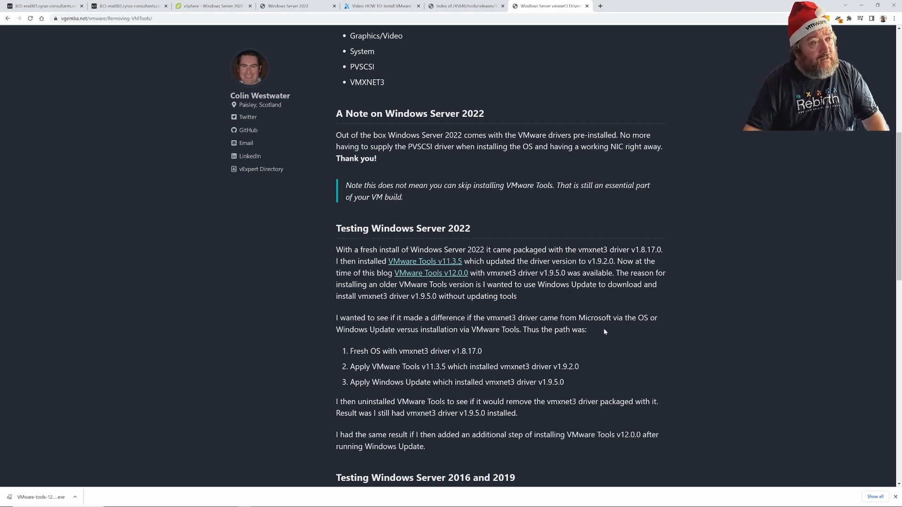
scroll(604, 332, down, 7)
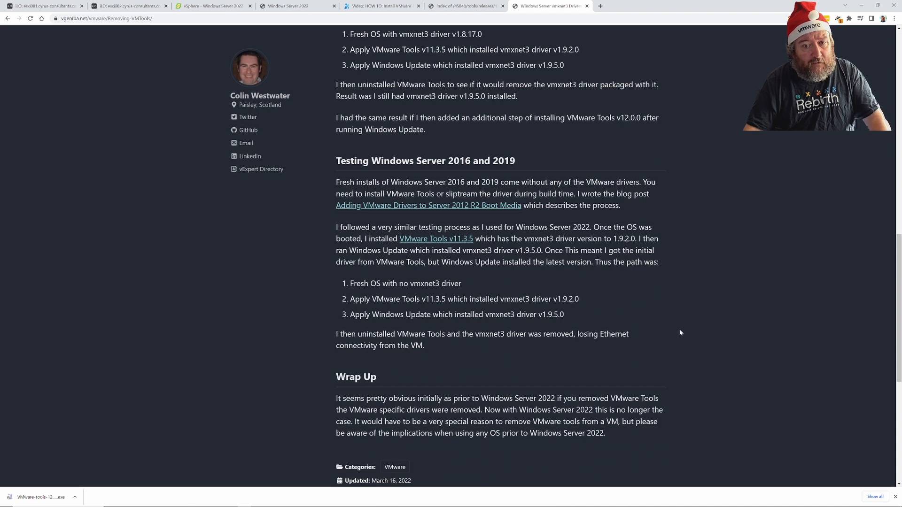
scroll(680, 329, up, 3)
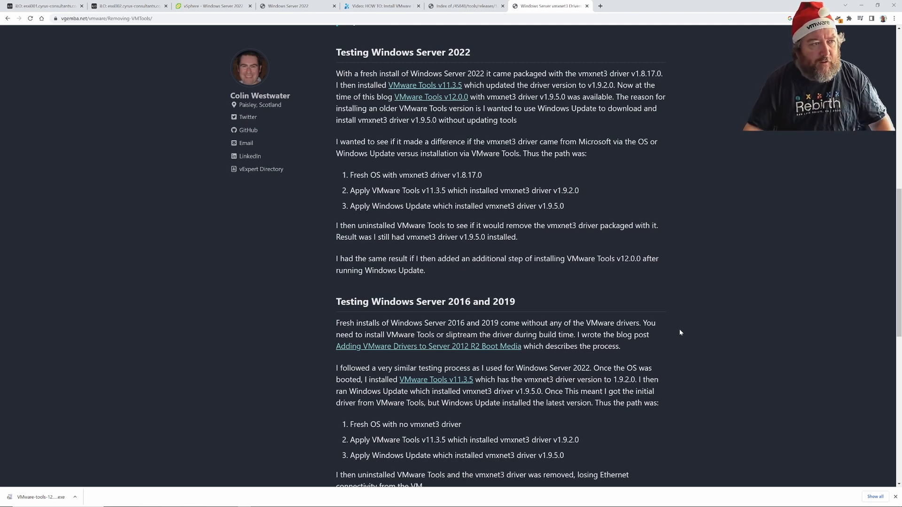
scroll(440, 246, up, 7)
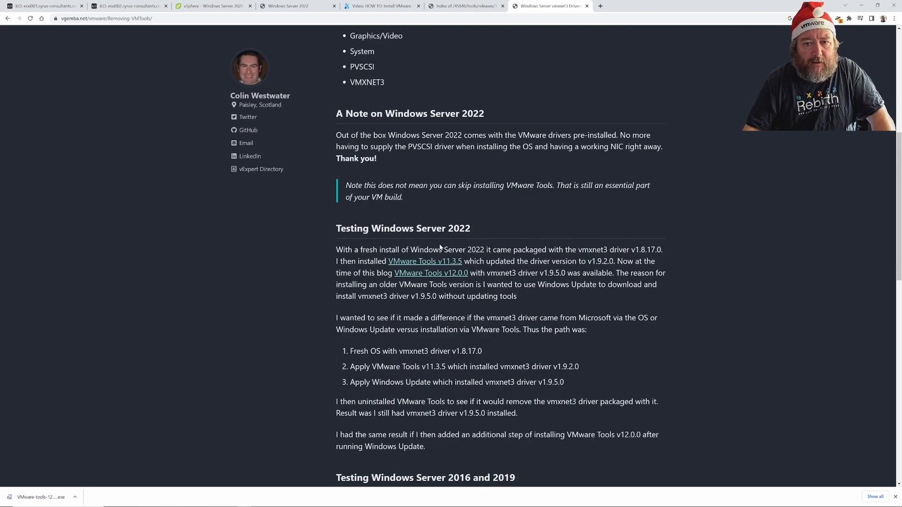
scroll(440, 246, up, 4)
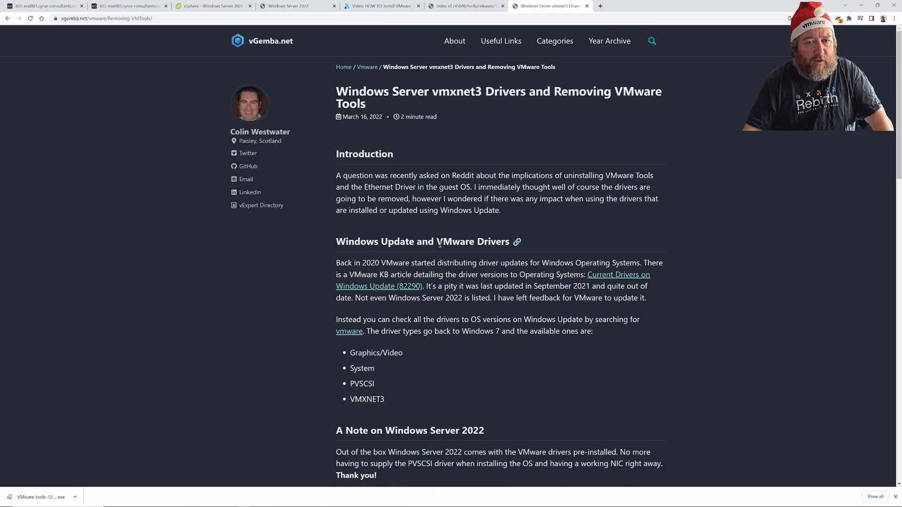
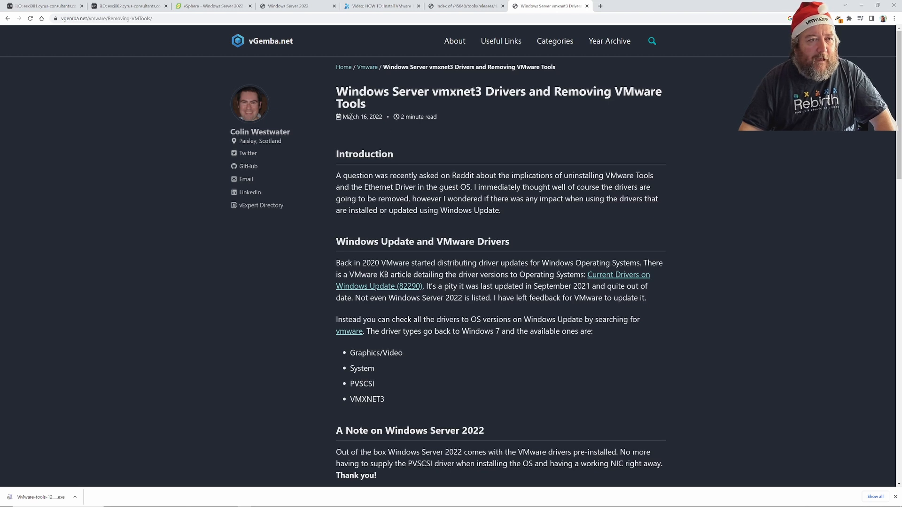
Open the vmxnet3 adapter's Driver tab in Device Manager, showing Microsoft's 1.8.17.0 driver.
click(282, 4)
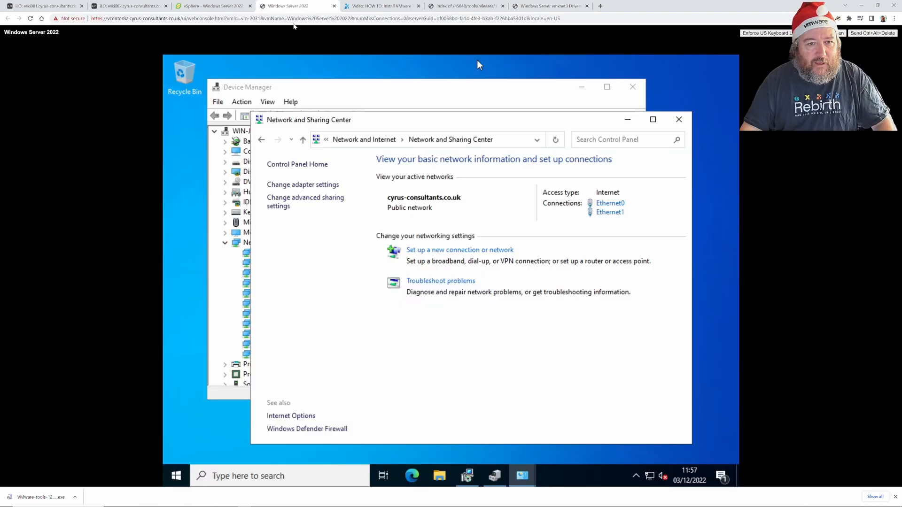
click(688, 119)
right_click(280, 264)
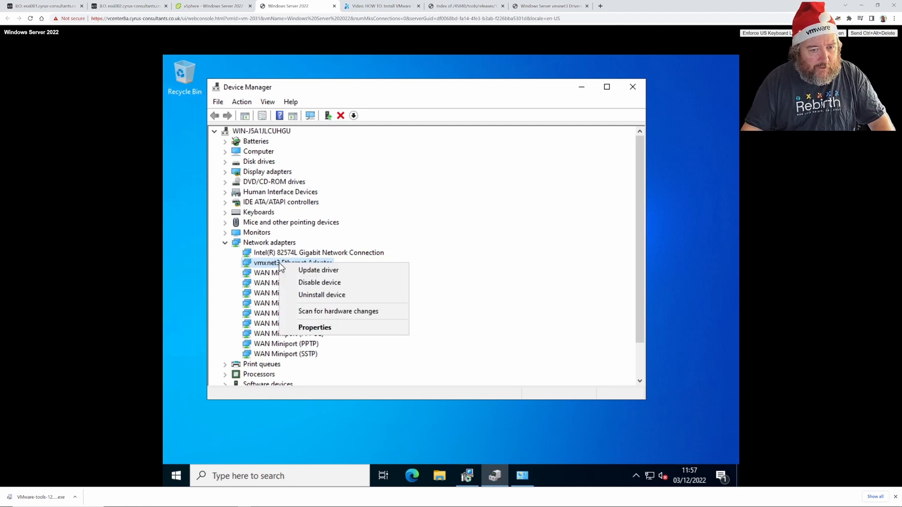
click(334, 327)
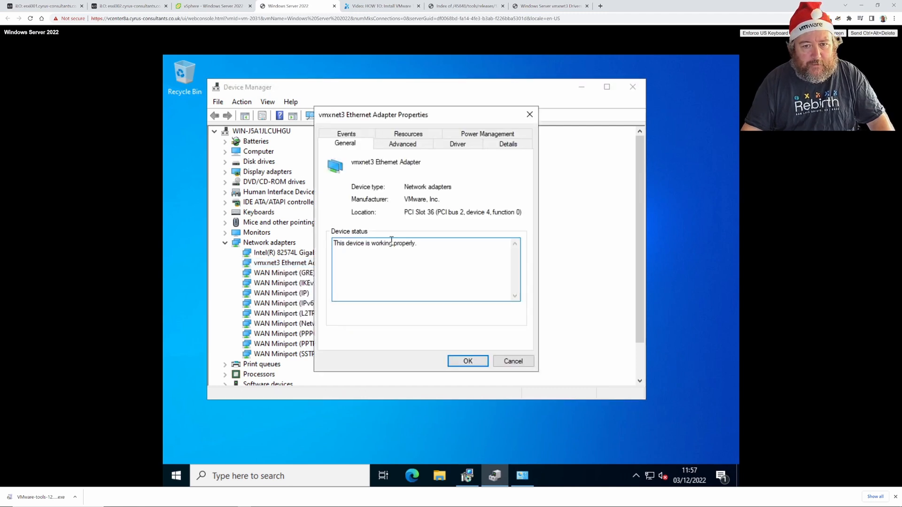
click(454, 147)
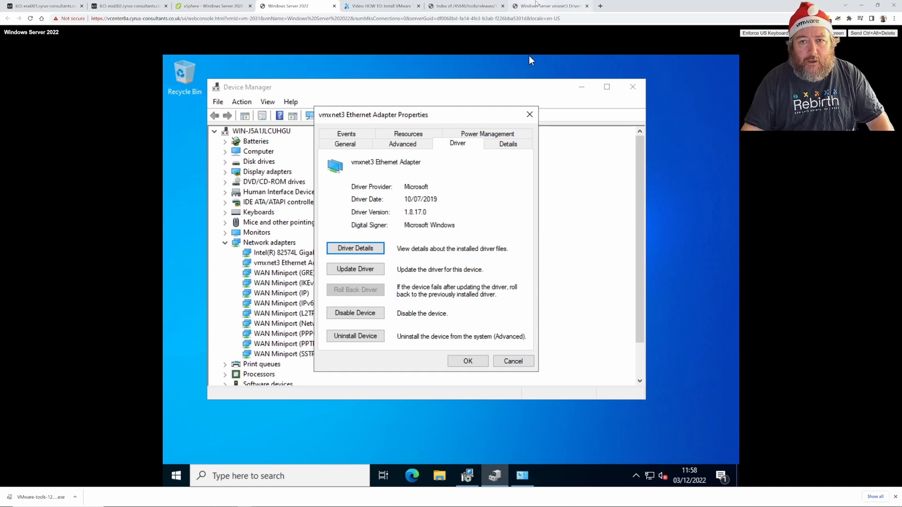
Compare against the vmxnet3 drivers blog article, close the properties, and bring Network Connections forward.
click(537, 6)
scroll(521, 285, down, 5)
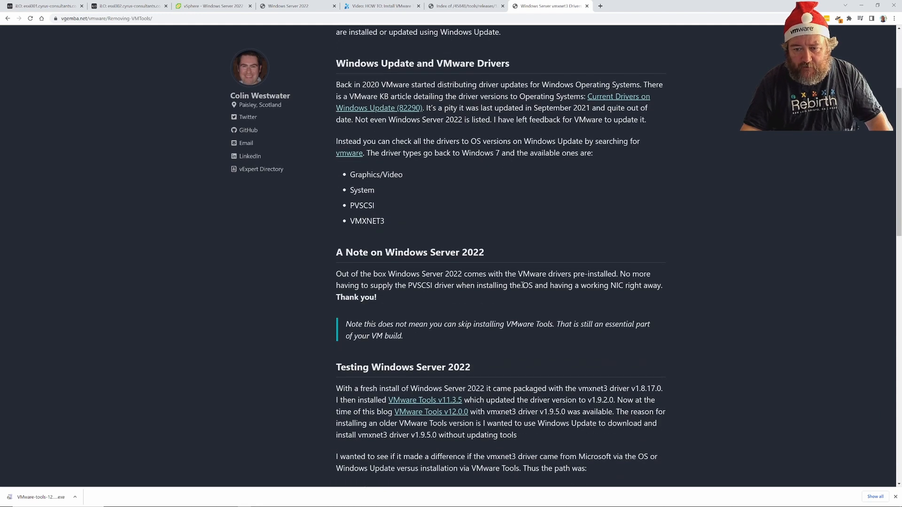
scroll(521, 285, down, 2)
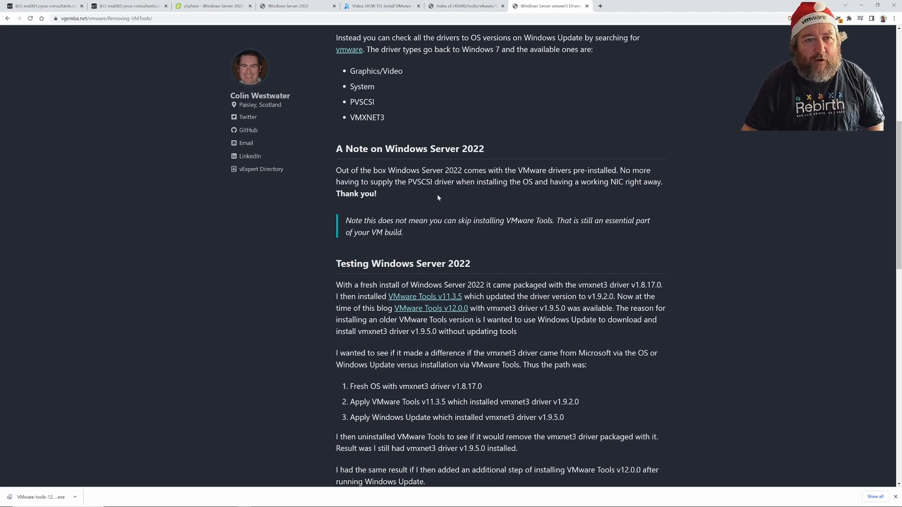
click(298, 7)
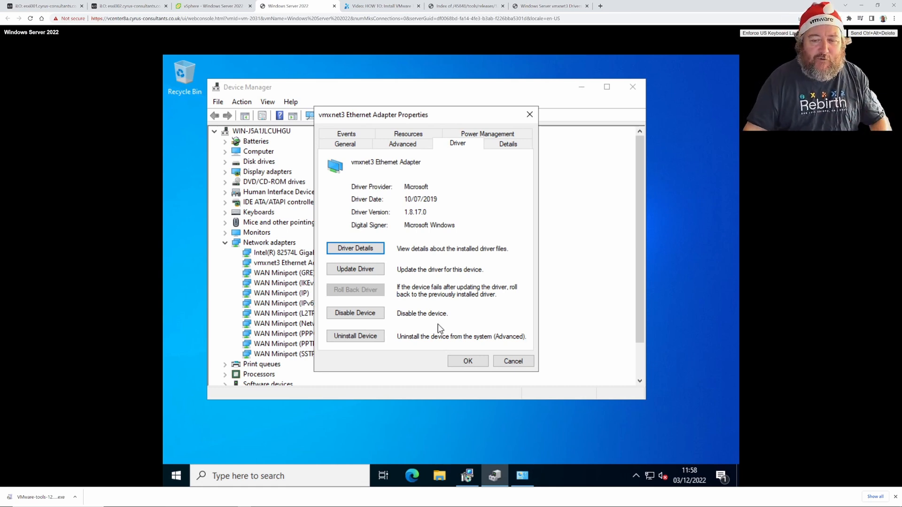
click(476, 367)
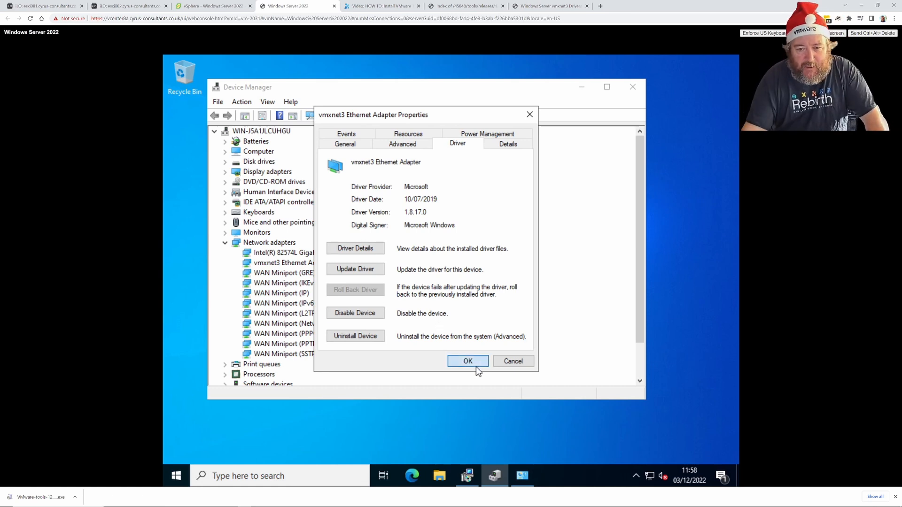
click(524, 480)
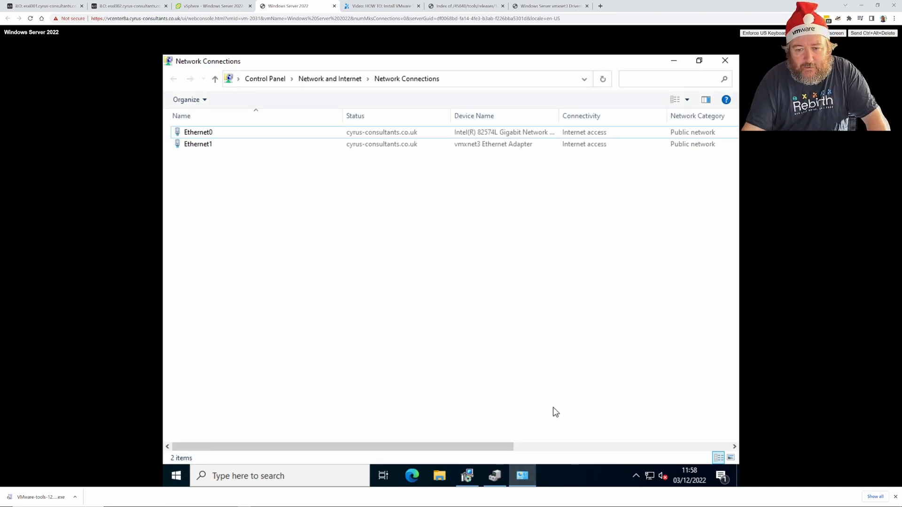
Finish the VMware Tools Setup wizard with Typical selected, then accept the restart prompt.
click(495, 469)
click(523, 476)
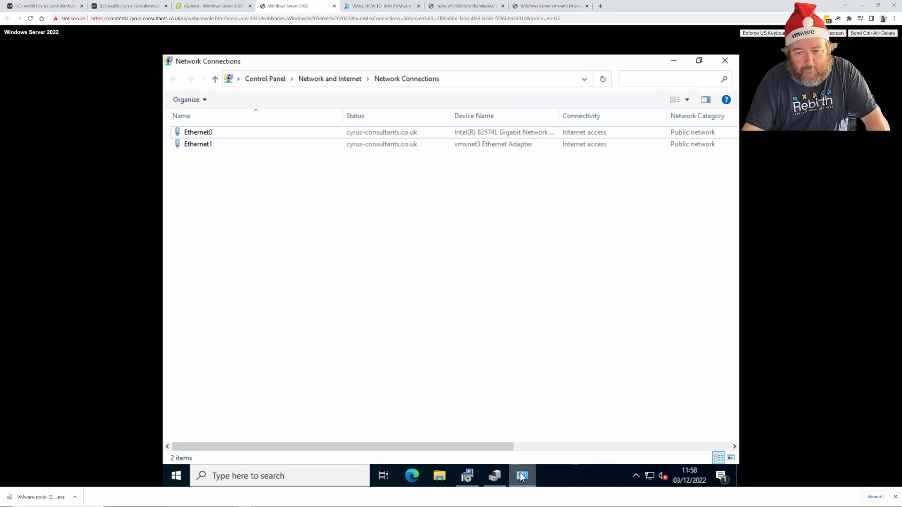
click(475, 474)
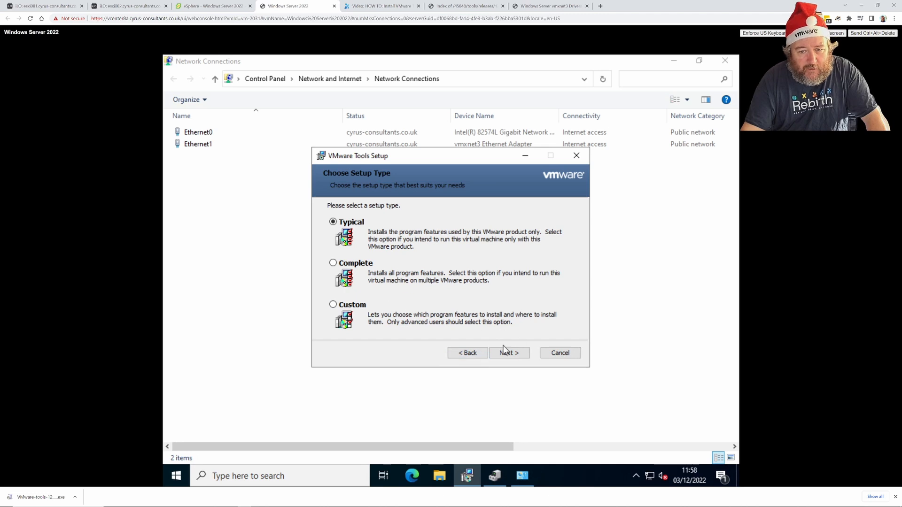
click(514, 354)
click(515, 355)
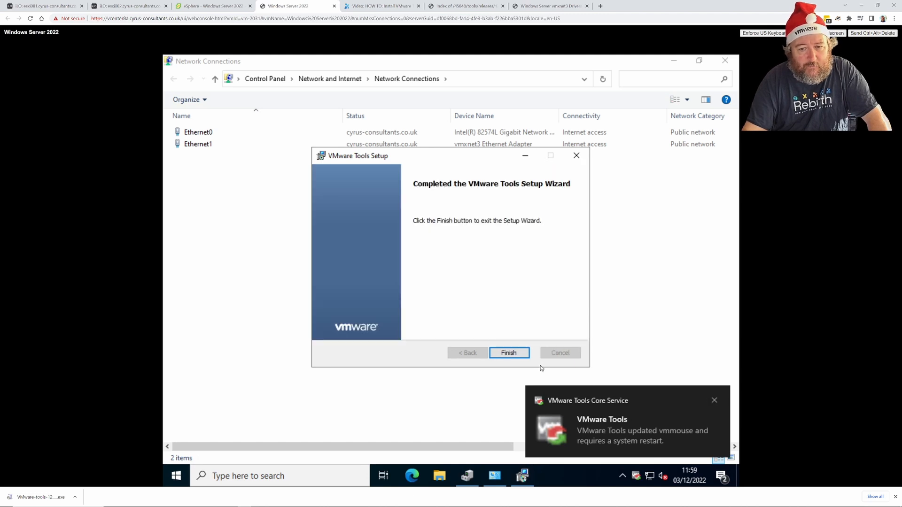
click(521, 359)
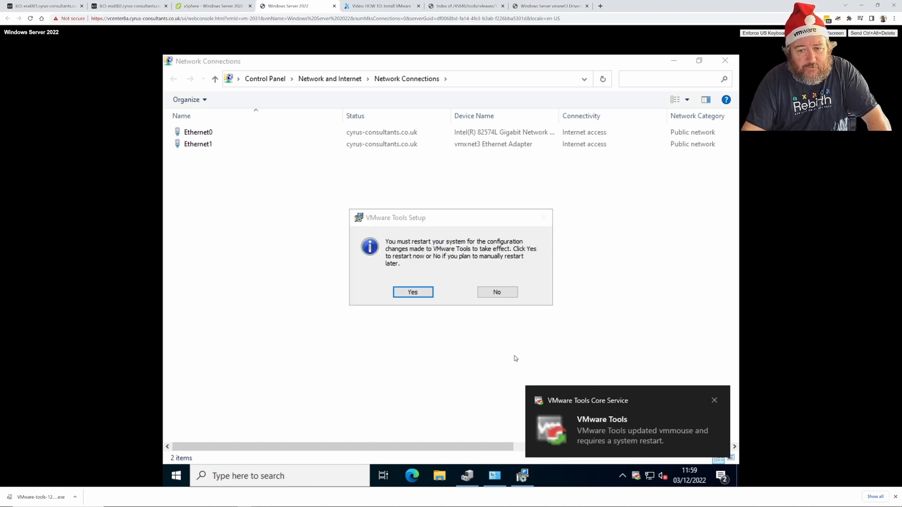
click(413, 292)
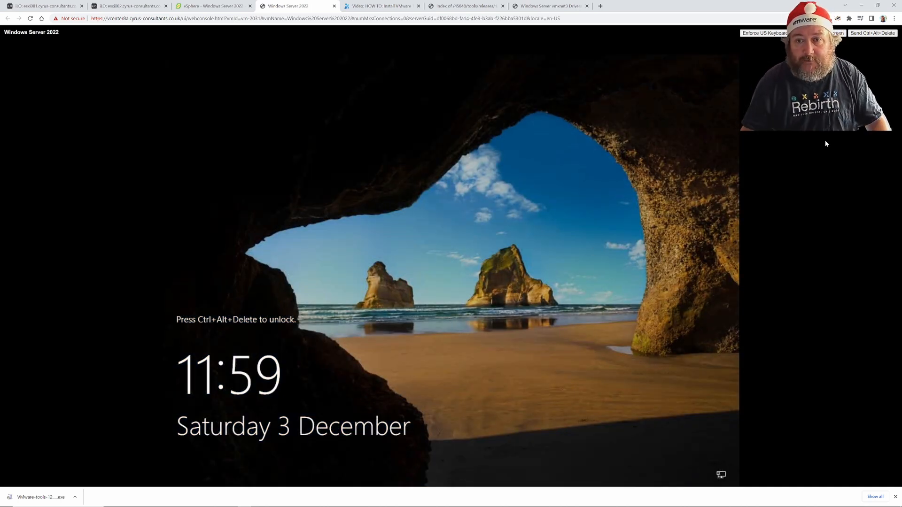
Sign back in to the guest as Administrator with the account password.
click(865, 35)
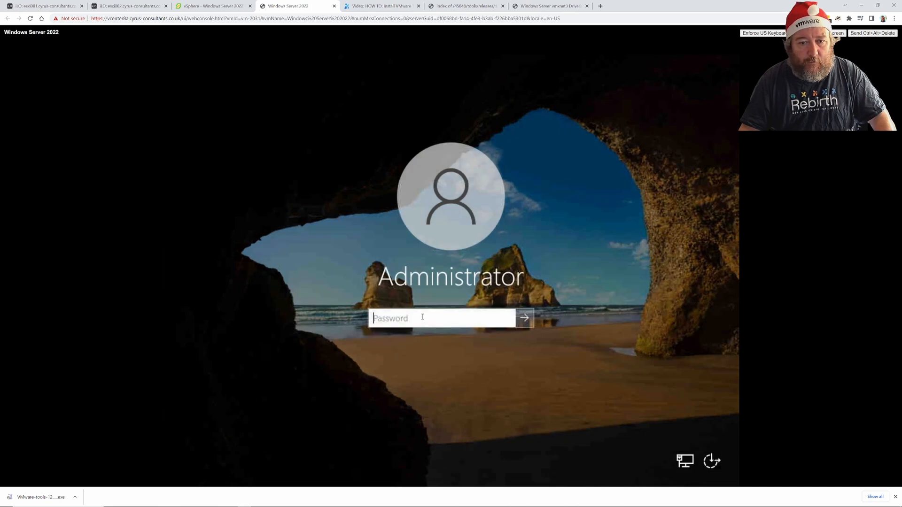
text(******)
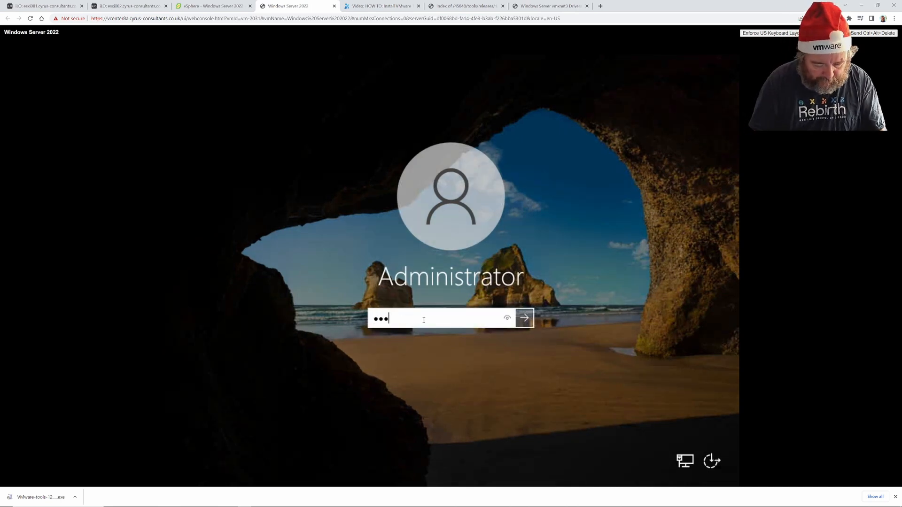
text(********)
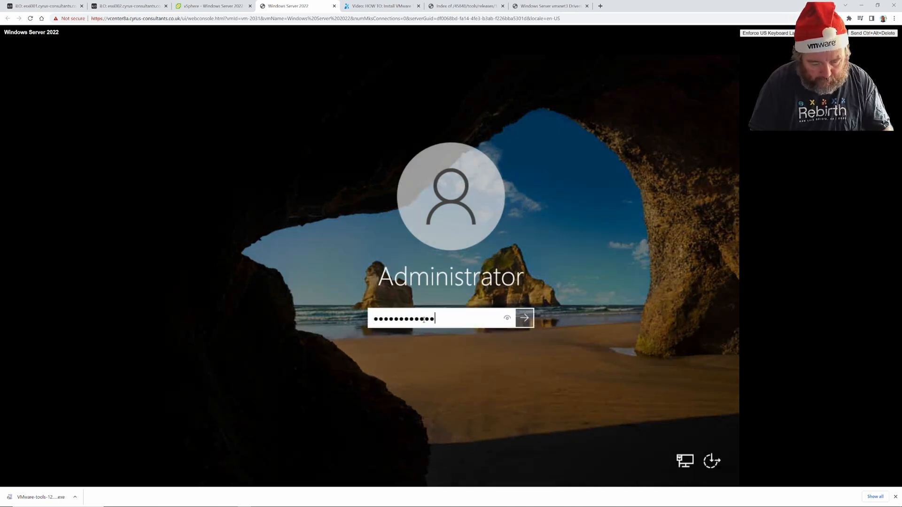
key(Return)
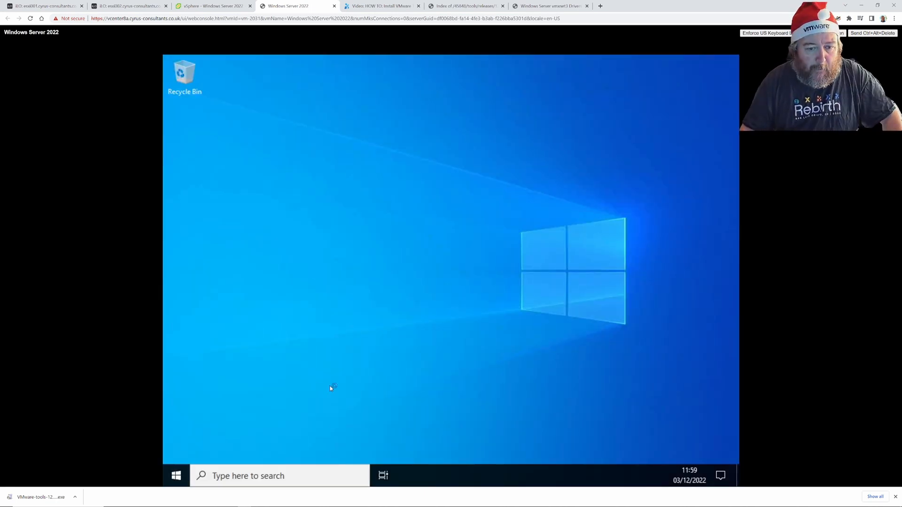
Verify in Device Manager that vmxnet3 now uses VMware's 1.9.5.0 driver, then cancel.
right_click(175, 473)
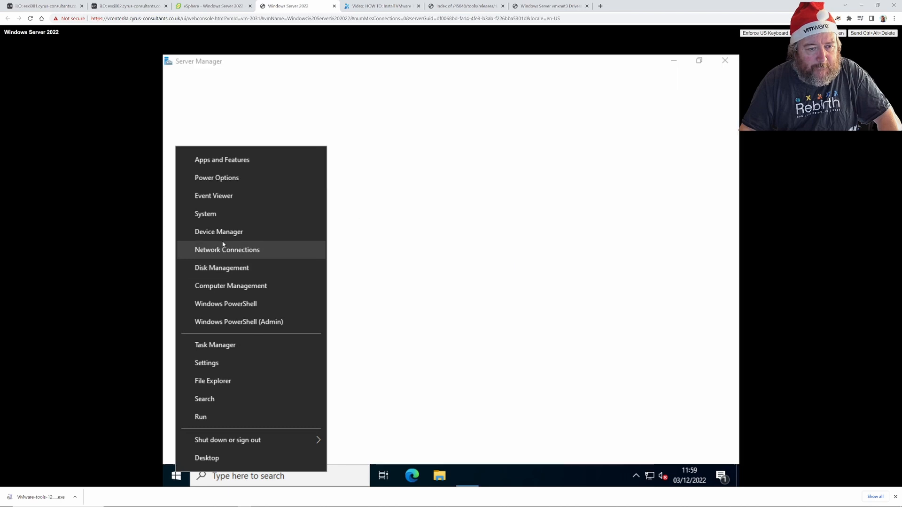
click(223, 239)
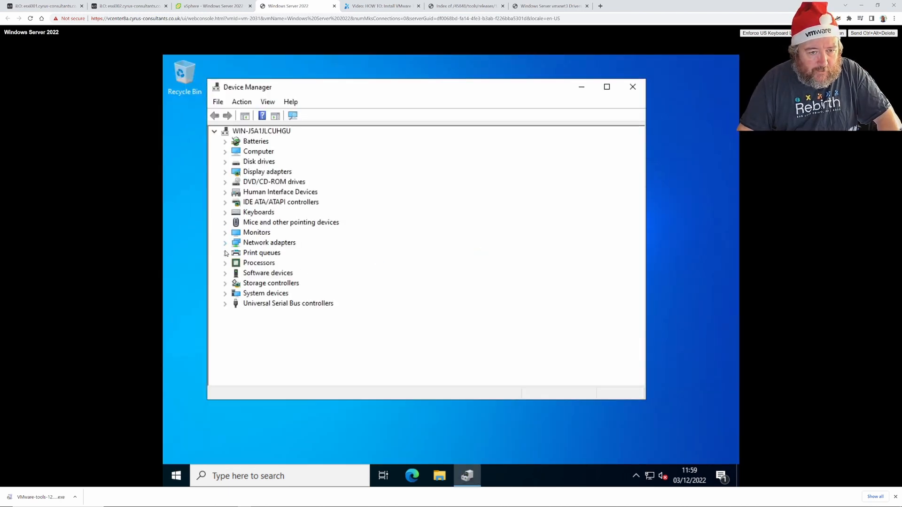
click(225, 243)
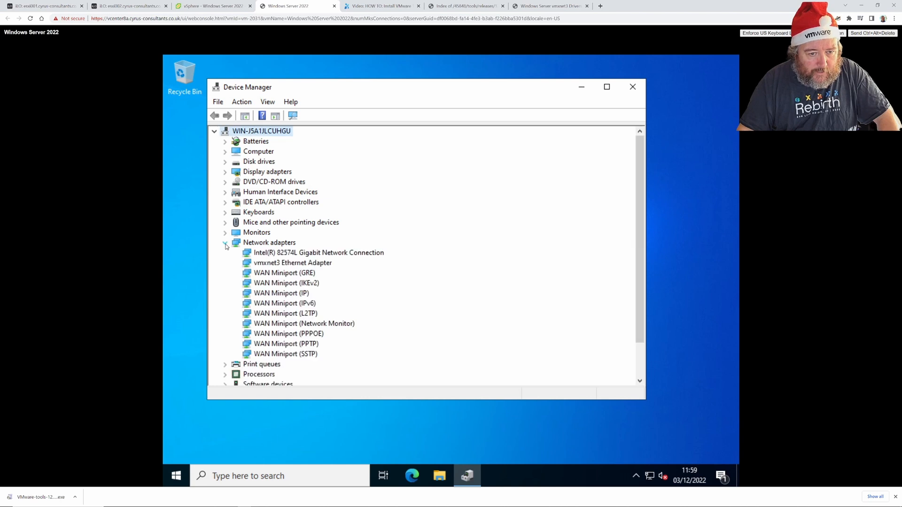
right_click(265, 264)
click(313, 330)
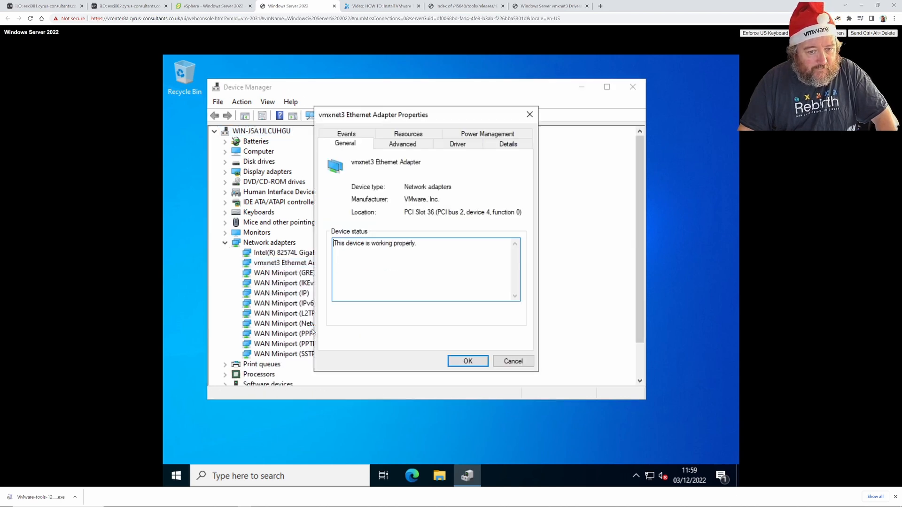
click(457, 145)
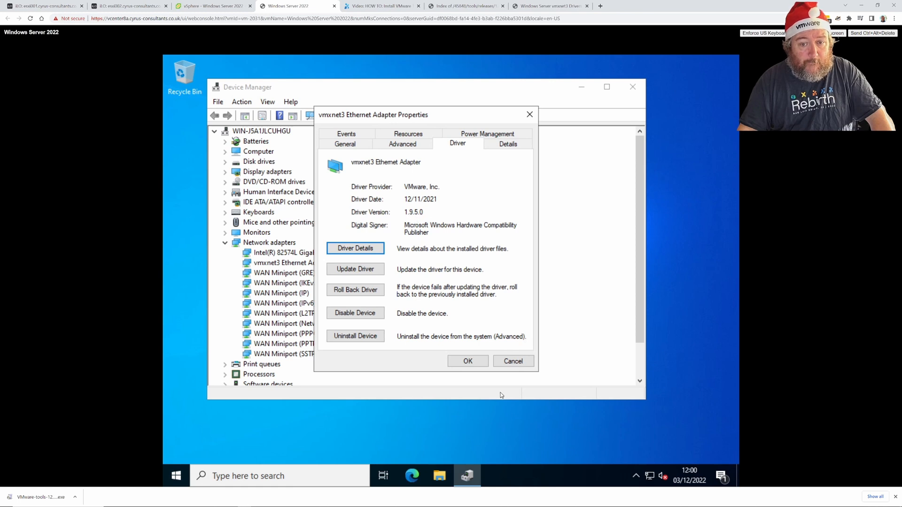
click(511, 363)
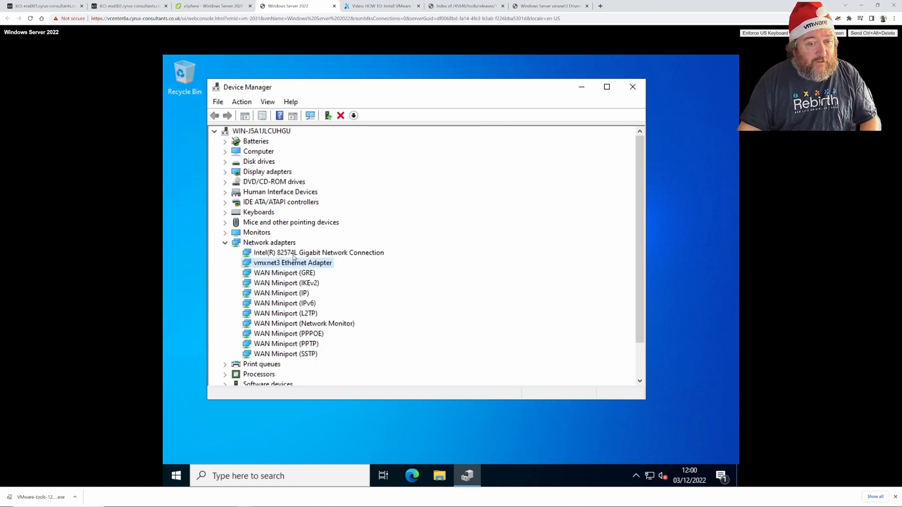
Start a continuous 'ping 8.8.8.8 -t' in a command prompt launched from Run.
right_click(183, 475)
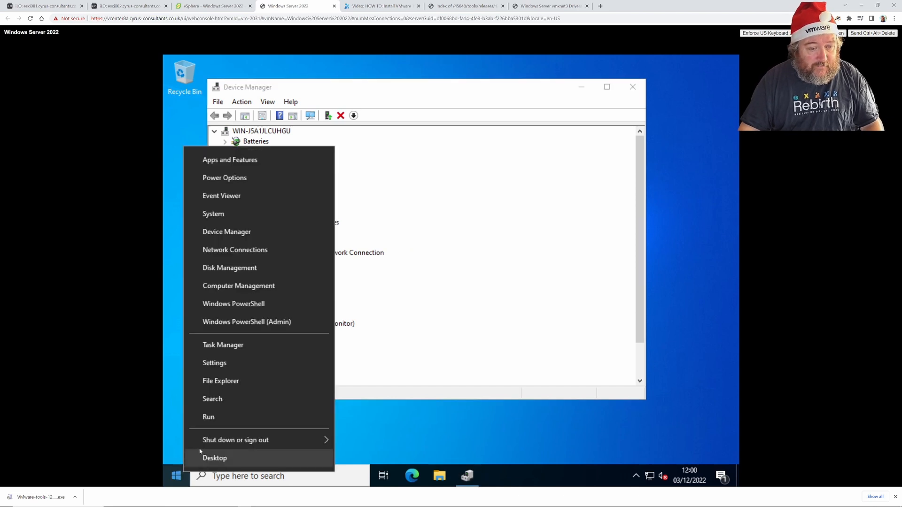
click(210, 417)
key(BackSpace)
text(cmd)
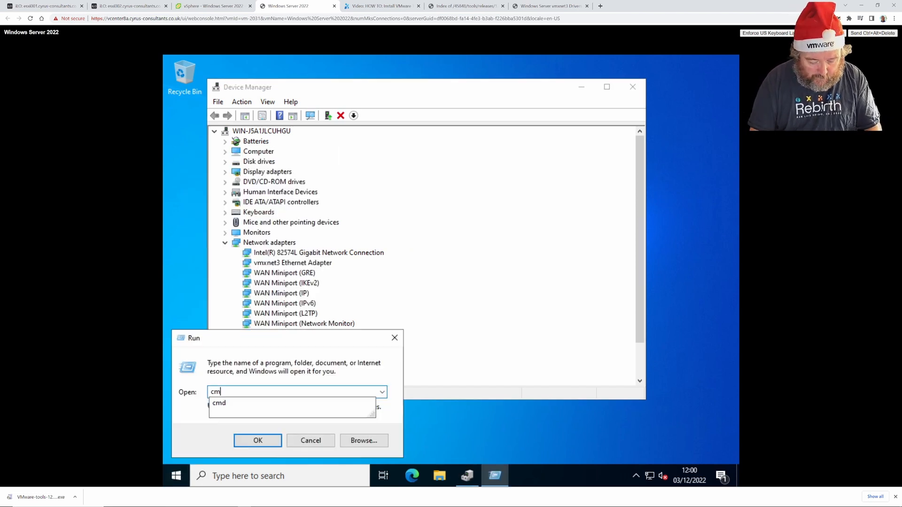
key(Return)
text(ping)
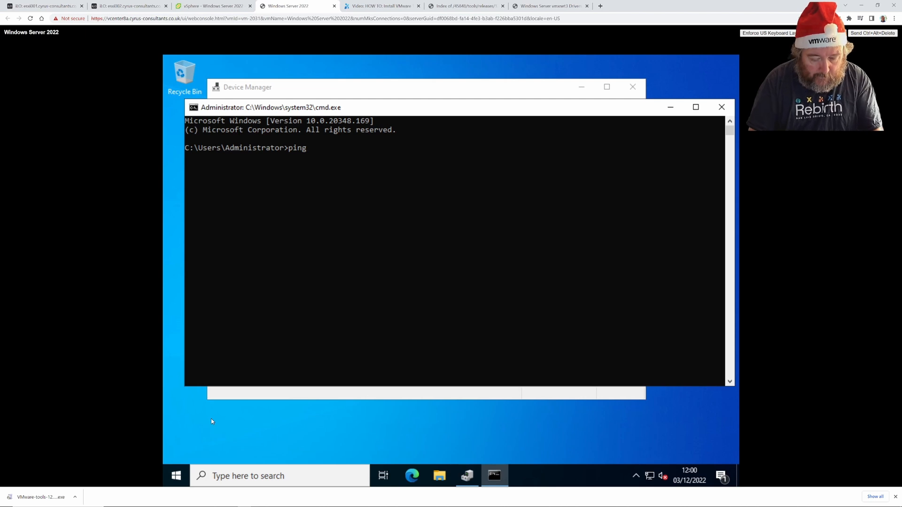
text( 8.8.8.8 -t)
key(Return)
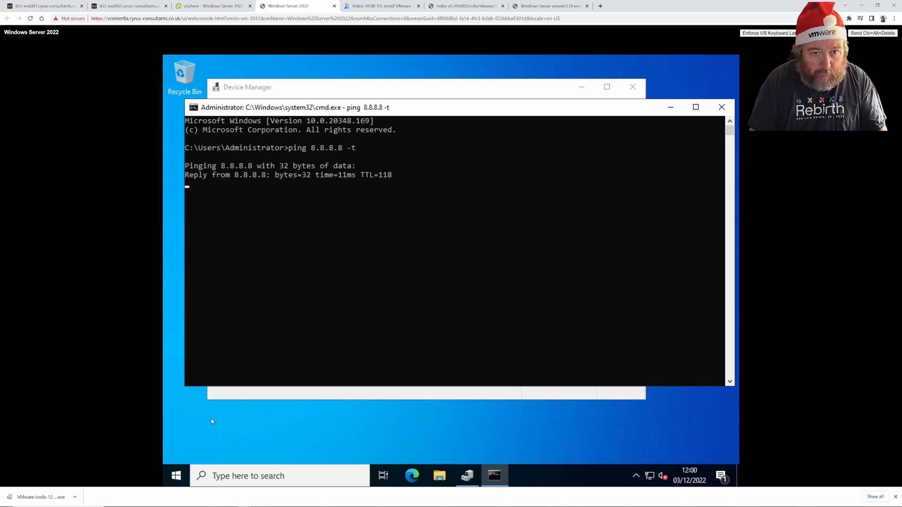
drag(404, 113, 409, 151)
Launch the Control Panel by running 'control' from the Run box.
click(374, 99)
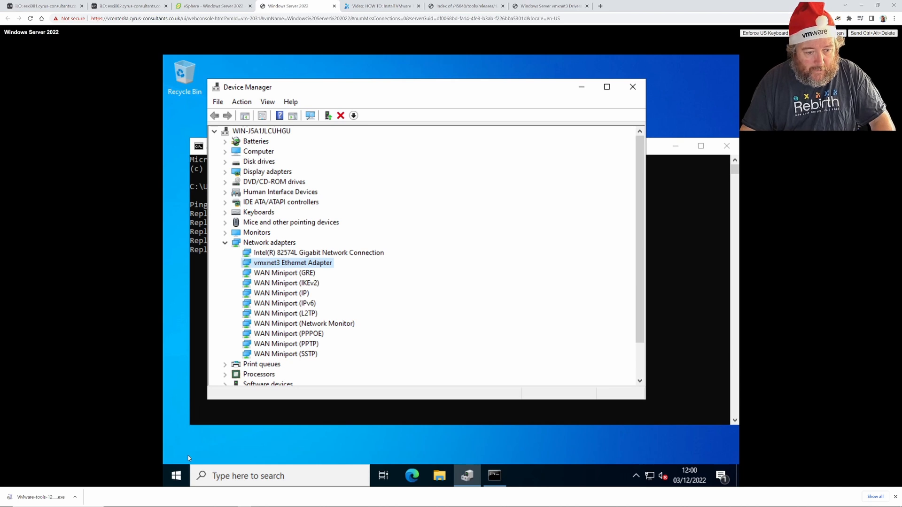
right_click(176, 476)
click(196, 416)
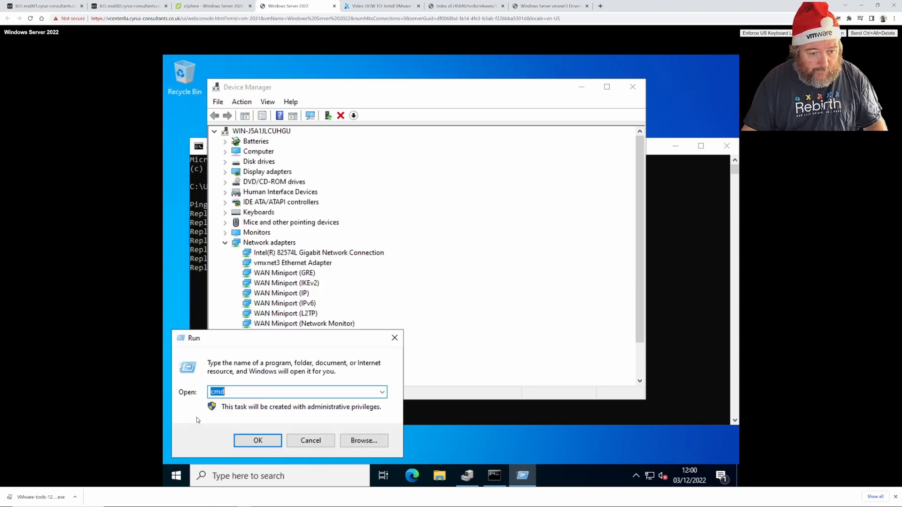
text(control)
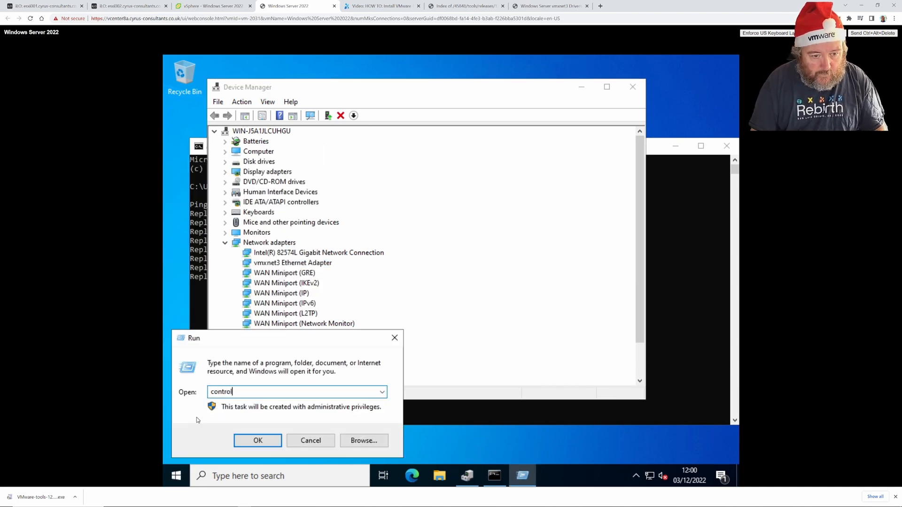
key(Return)
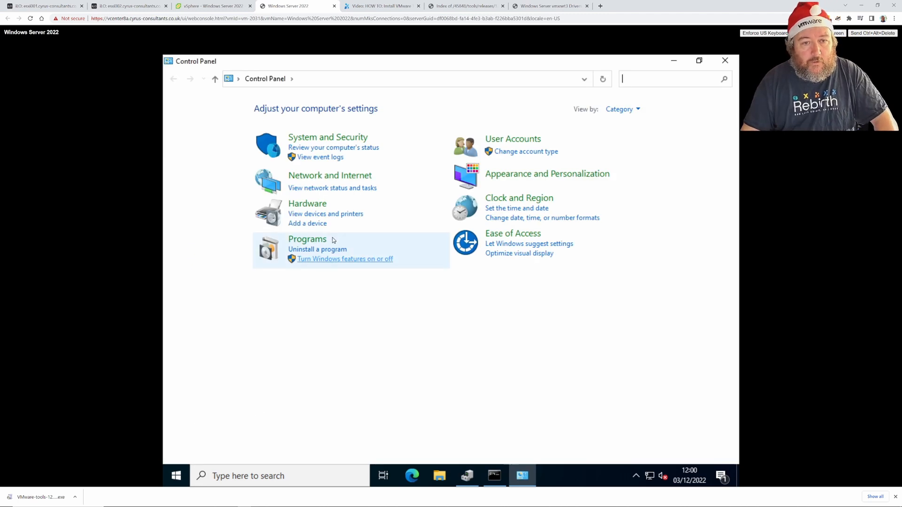
Go through Network and Sharing Center to adapter settings listing Ethernet0 and Ethernet1.
click(332, 190)
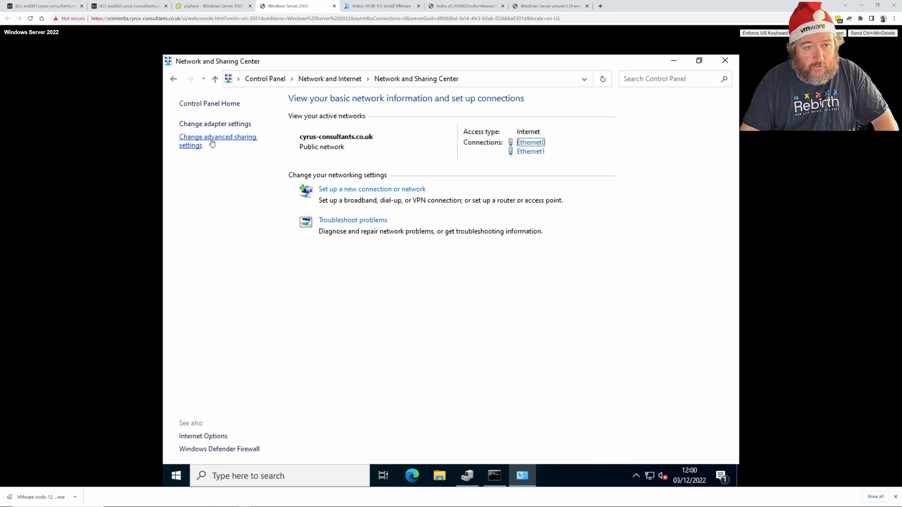
click(212, 144)
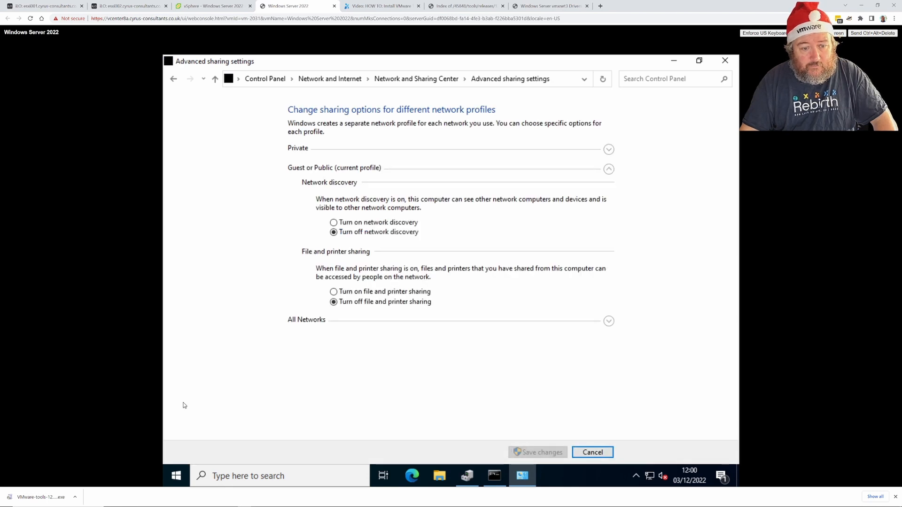
click(173, 78)
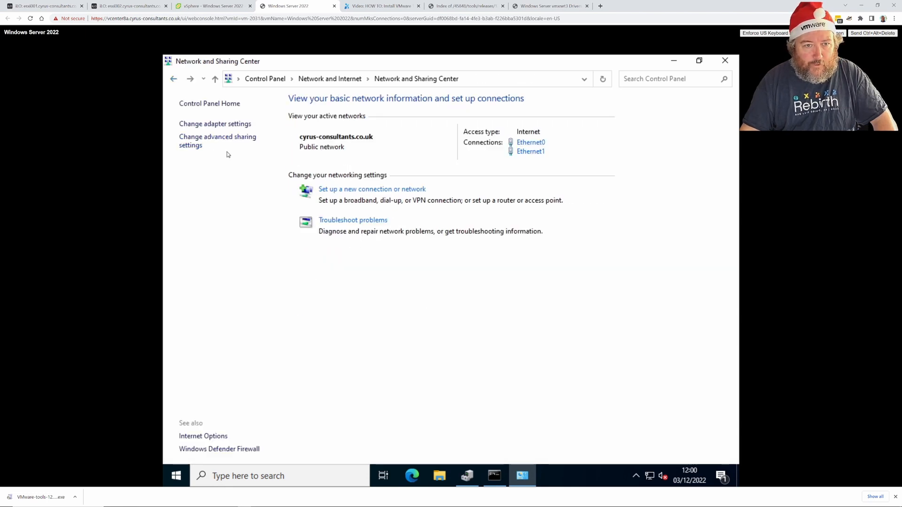
click(218, 124)
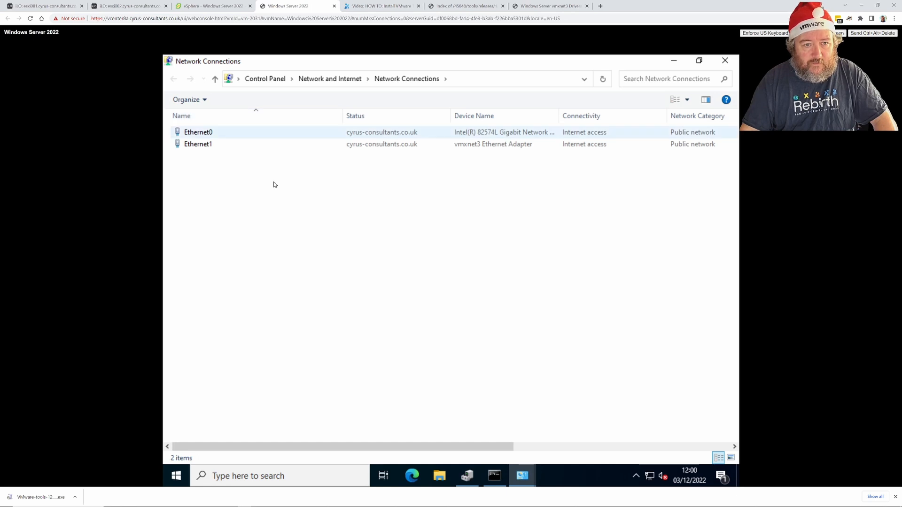
Disable the Intel 82574L adapter in Device Manager and confirm the prompt.
click(212, 134)
right_click(210, 134)
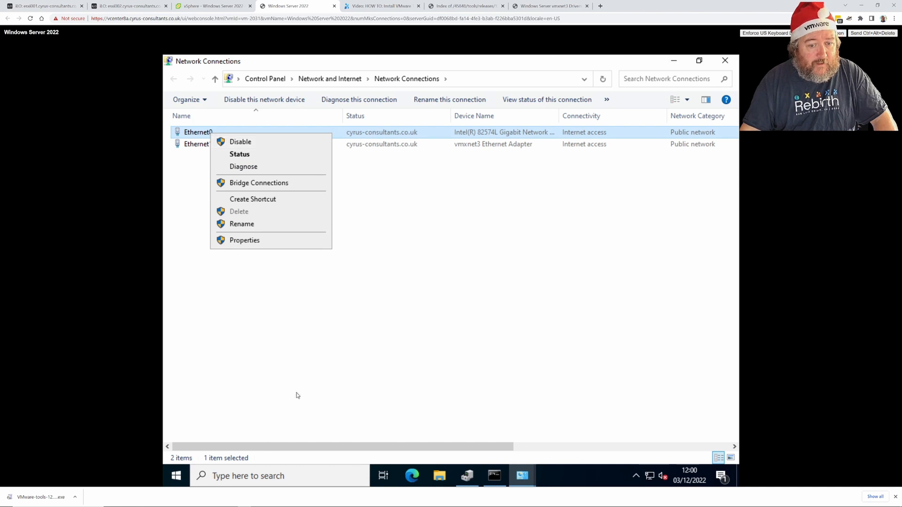
click(467, 475)
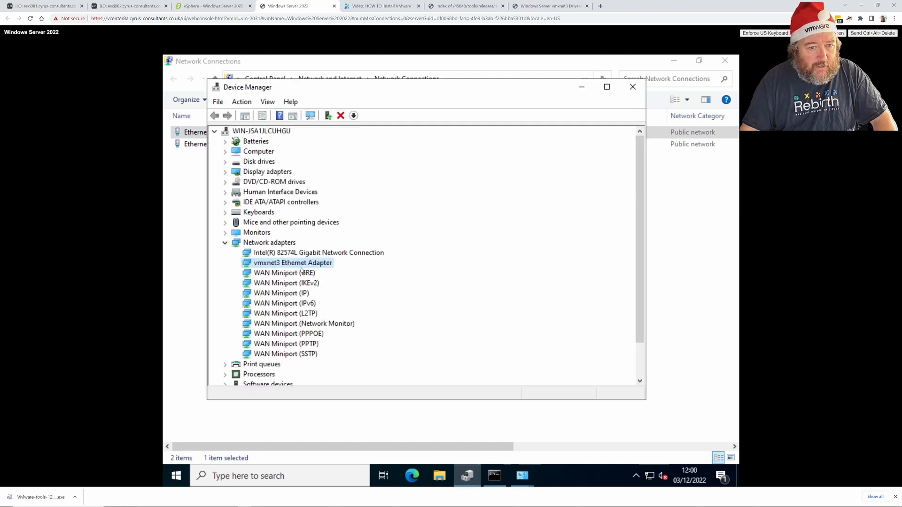
click(295, 255)
right_click(294, 255)
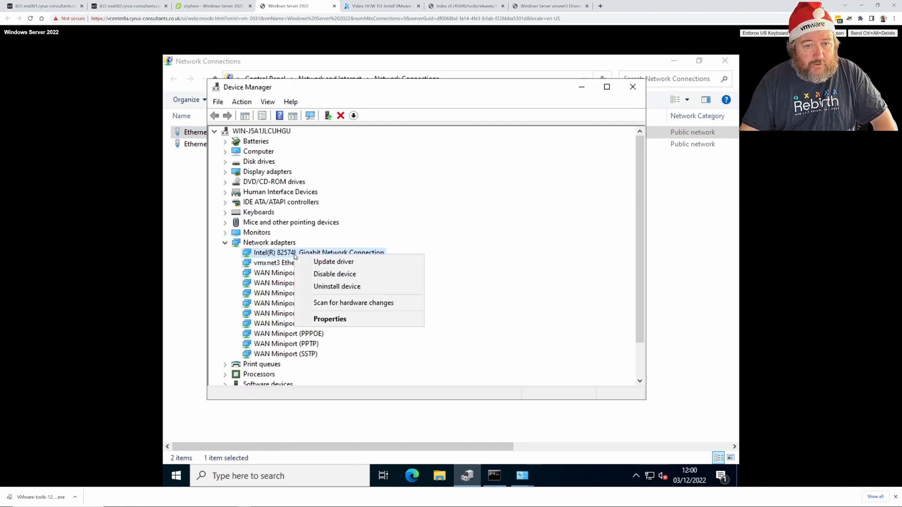
click(338, 275)
click(477, 278)
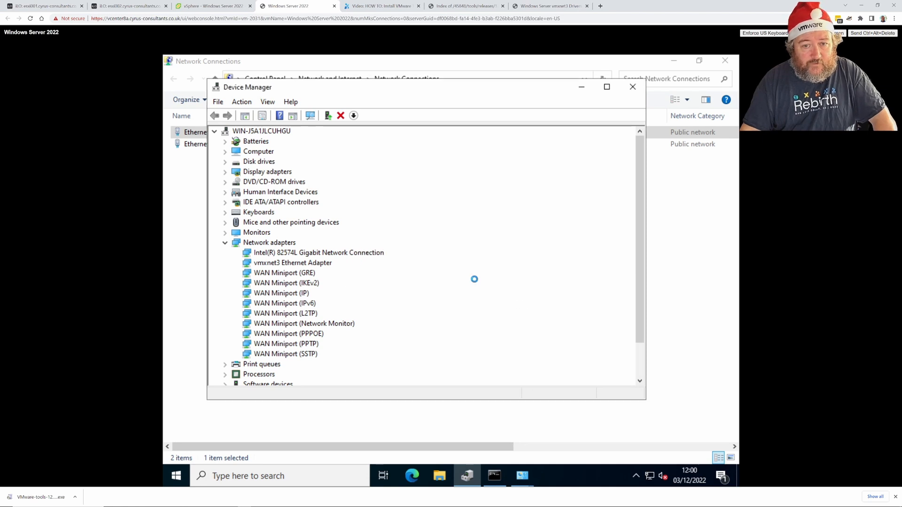
Check the ping still replies, then return to the Windows Server 2022 VM summary.
click(494, 476)
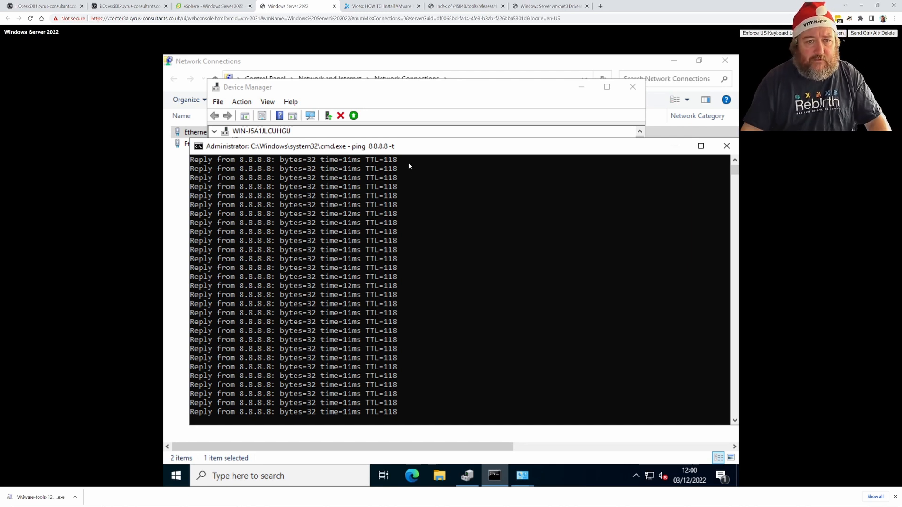
click(421, 105)
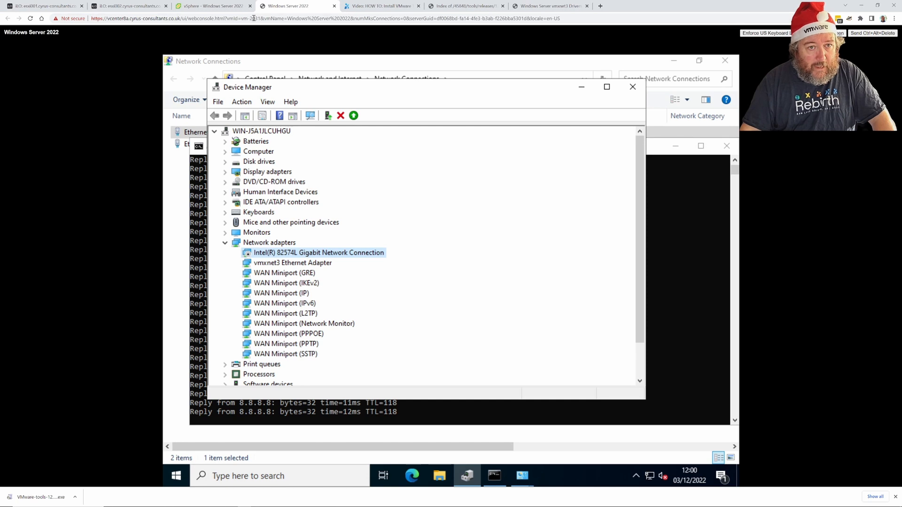
click(231, 7)
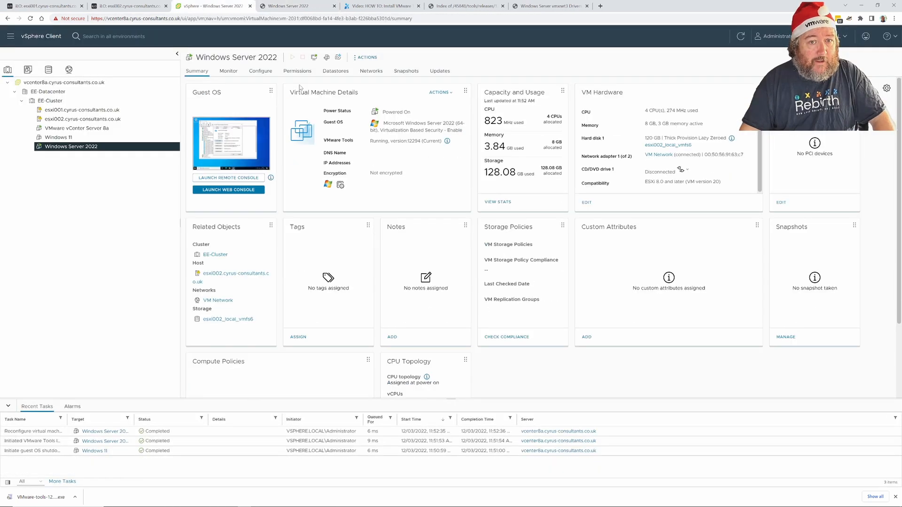
click(367, 58)
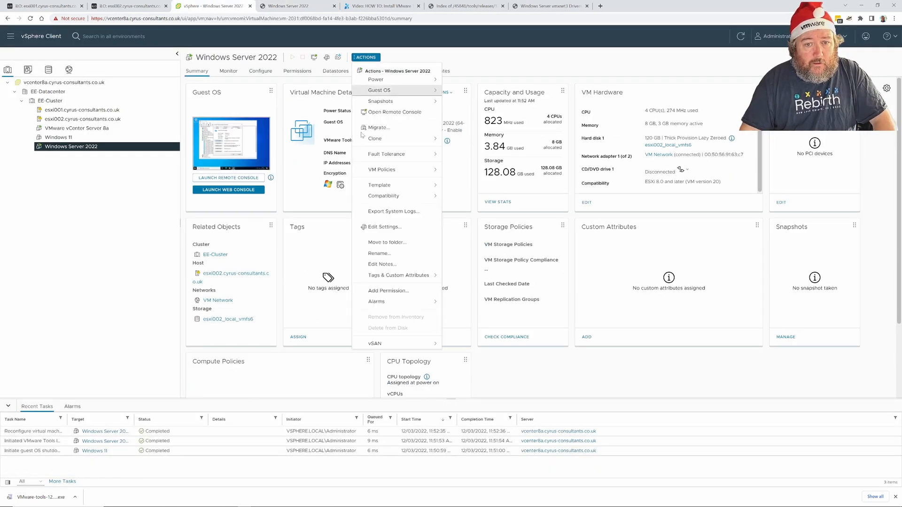
Mark Network adapter 1 for removal in Edit Settings, then cancel without applying.
click(397, 229)
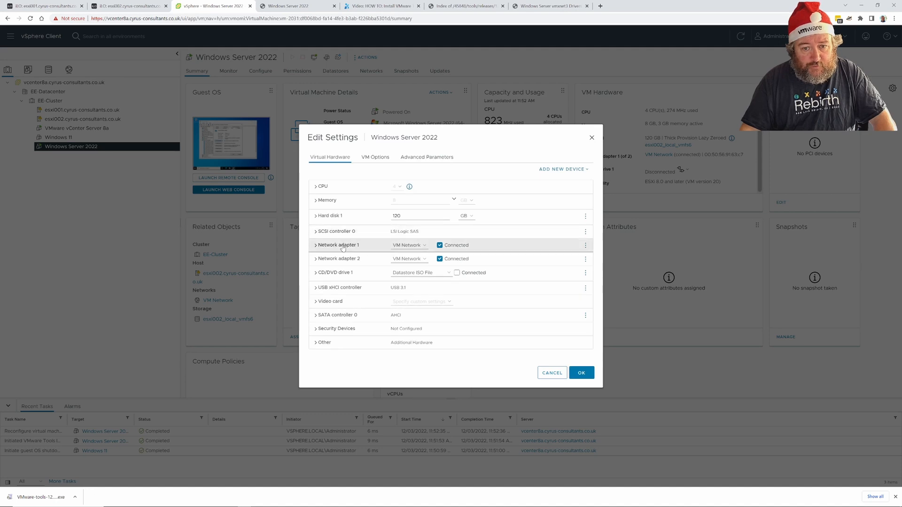
click(321, 247)
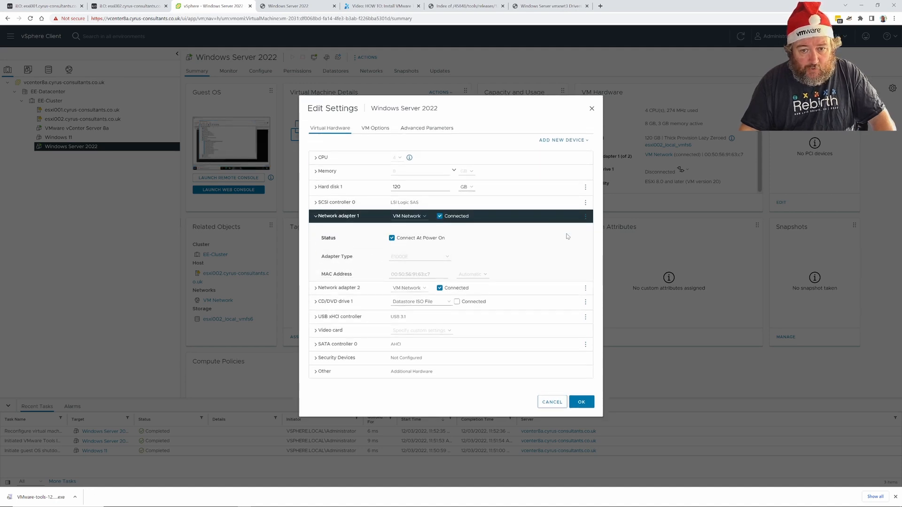
click(585, 217)
click(566, 231)
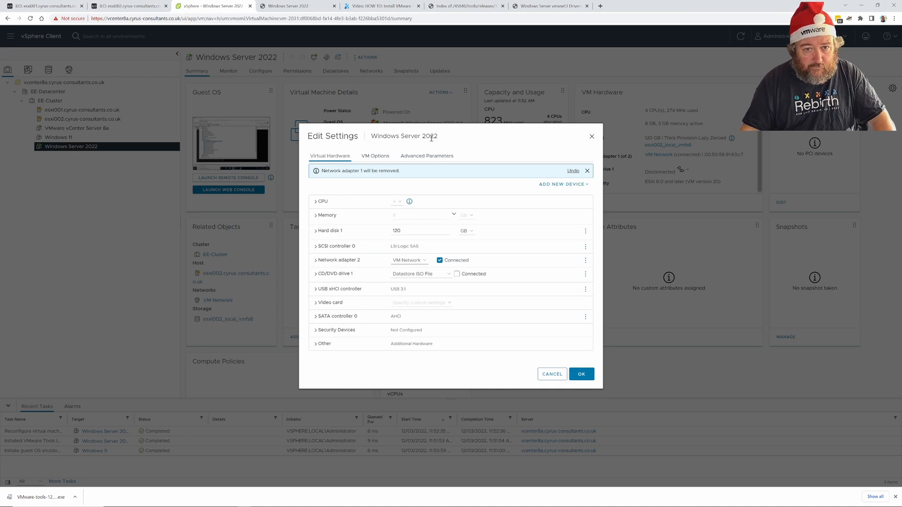
drag(431, 138, 534, 136)
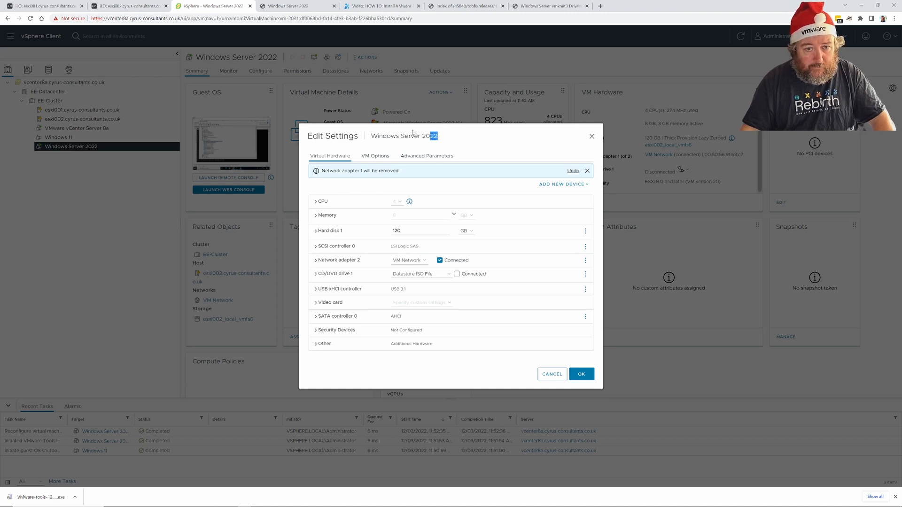
click(373, 129)
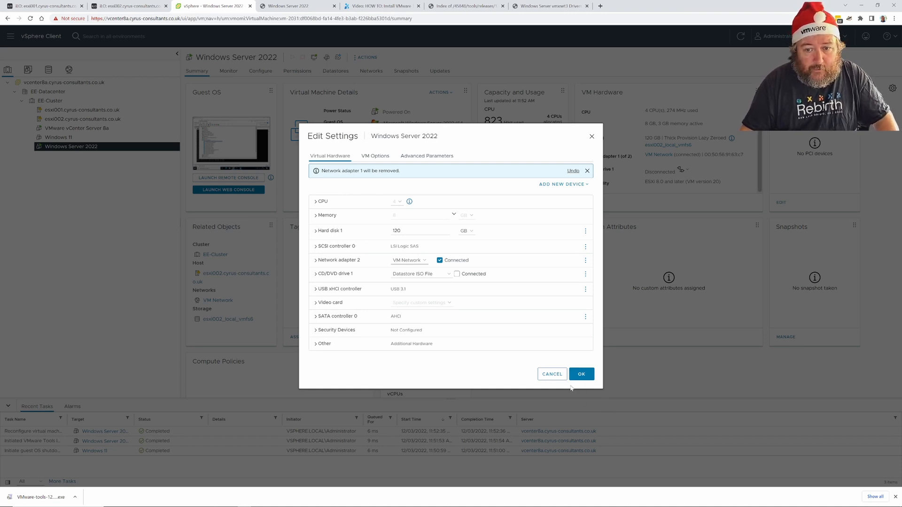
click(551, 374)
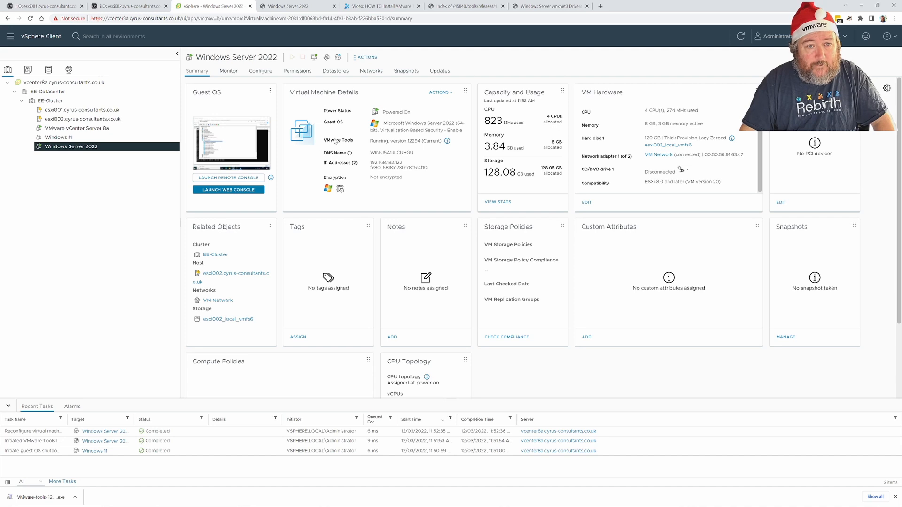
Reopen Edit Settings, remove Network adapter 1, and apply the change with OK.
click(367, 57)
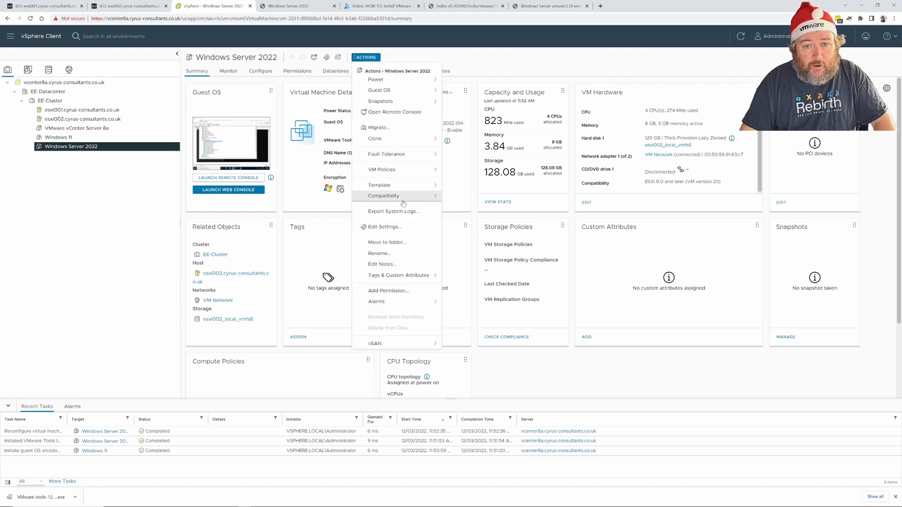
click(403, 227)
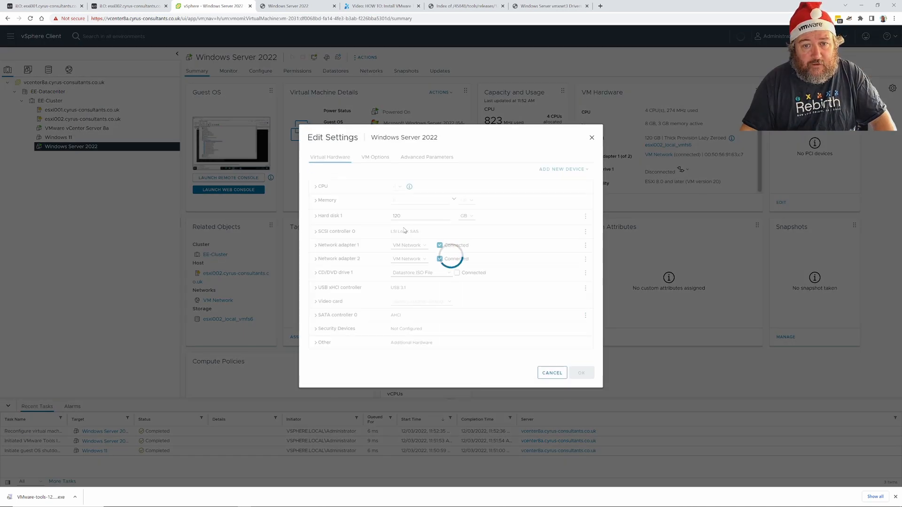
click(359, 246)
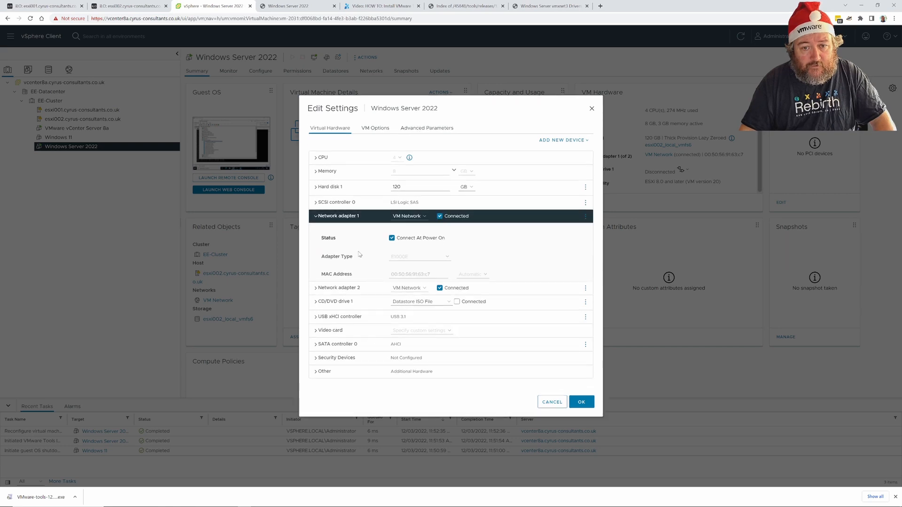
click(586, 216)
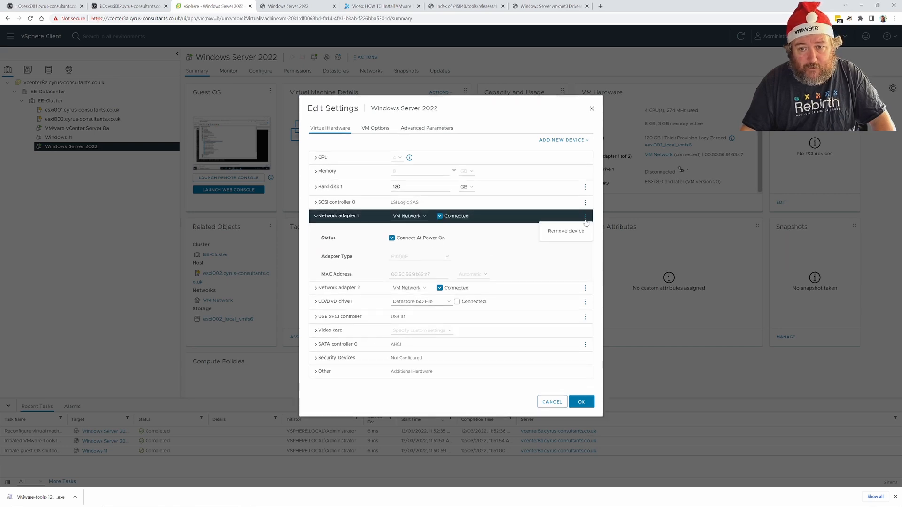
click(565, 231)
click(581, 375)
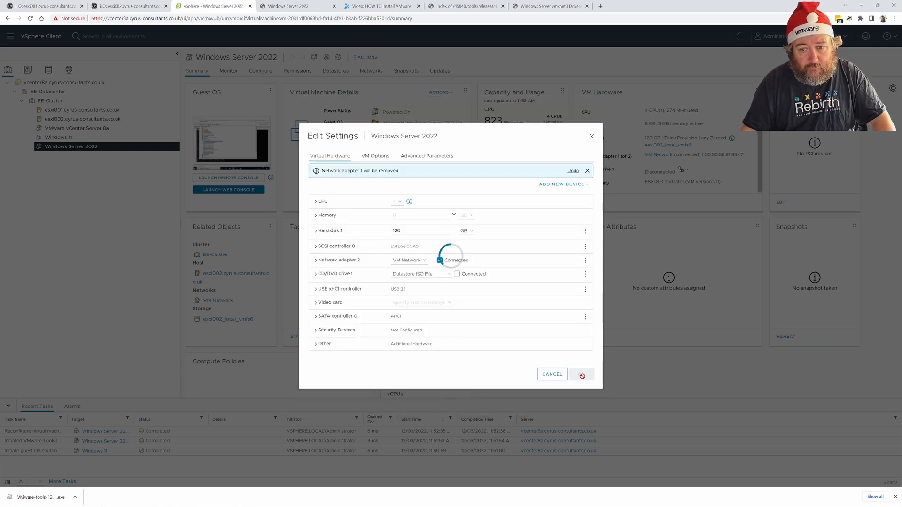
mouse_move(216, 505)
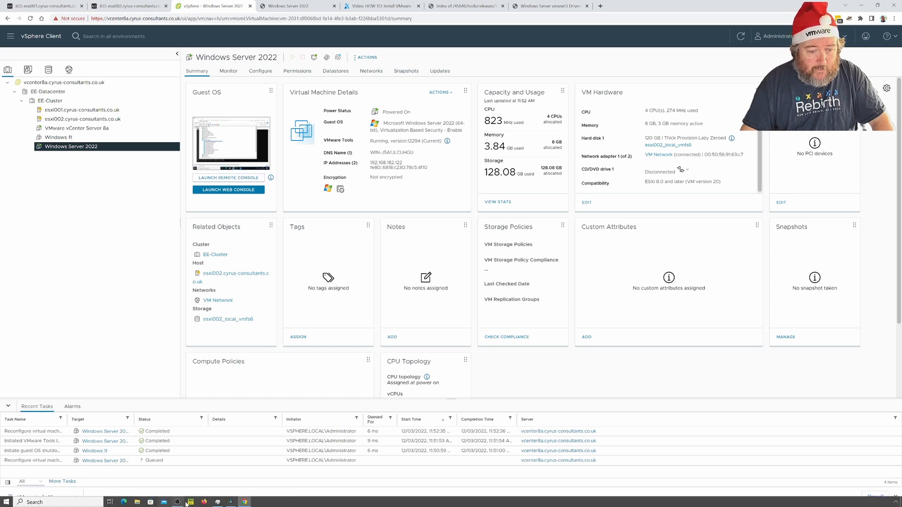
Run Action > Scan for hardware changes in Device Manager, then close Device Manager.
click(301, 6)
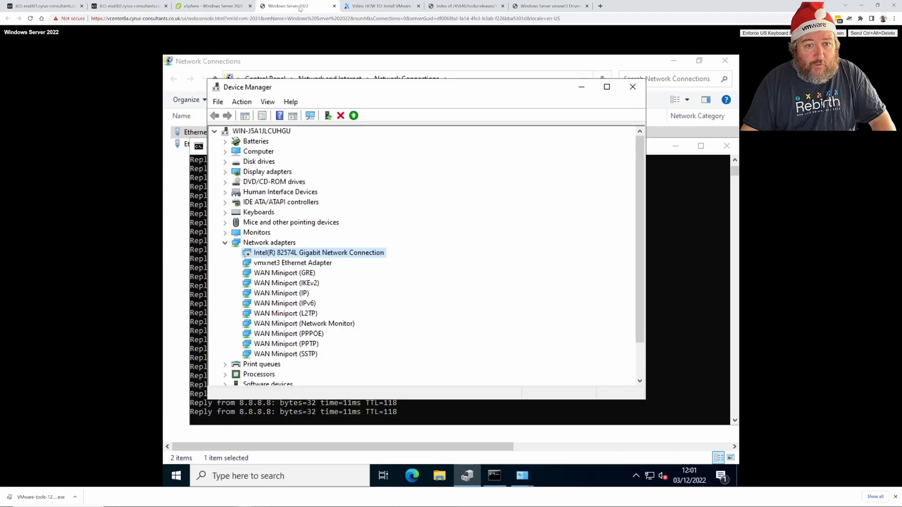
click(242, 102)
click(277, 156)
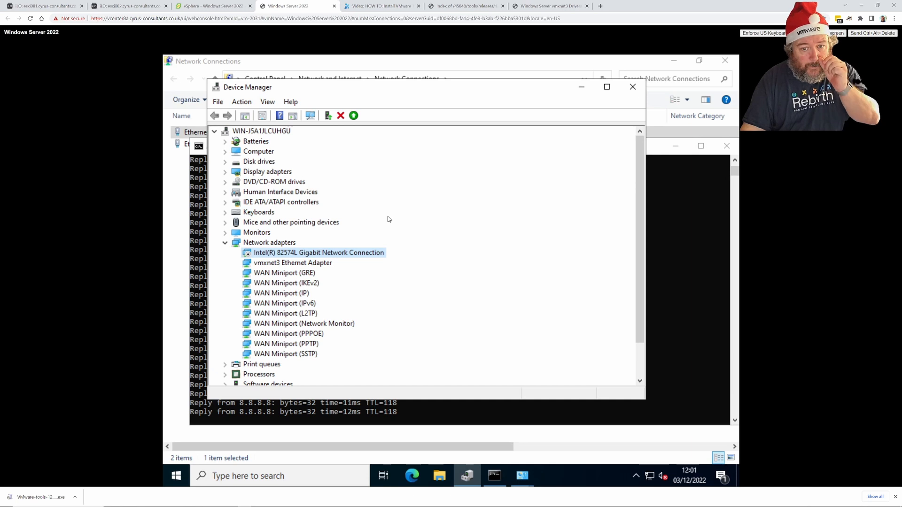
click(242, 102)
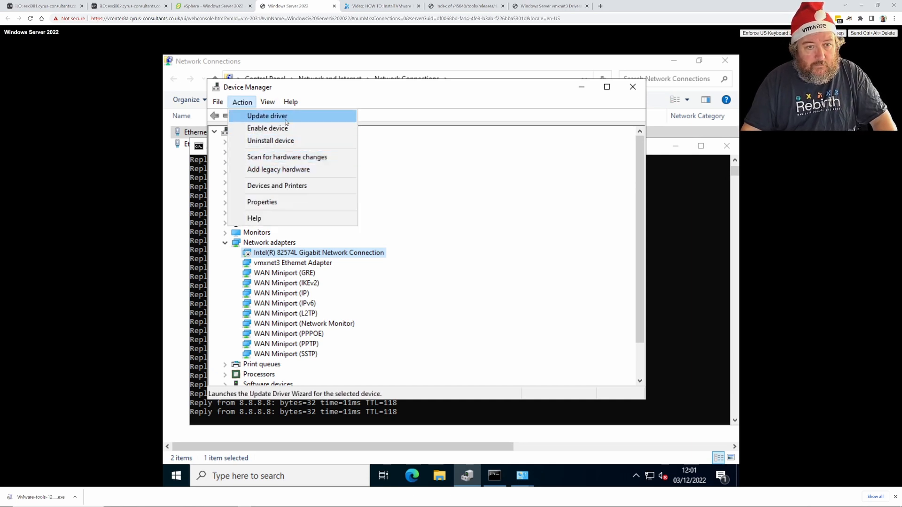
click(404, 198)
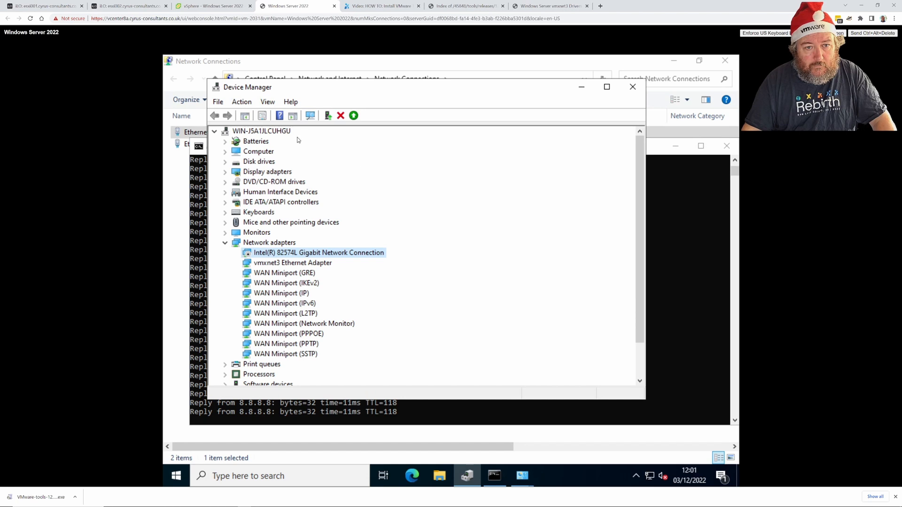
click(243, 103)
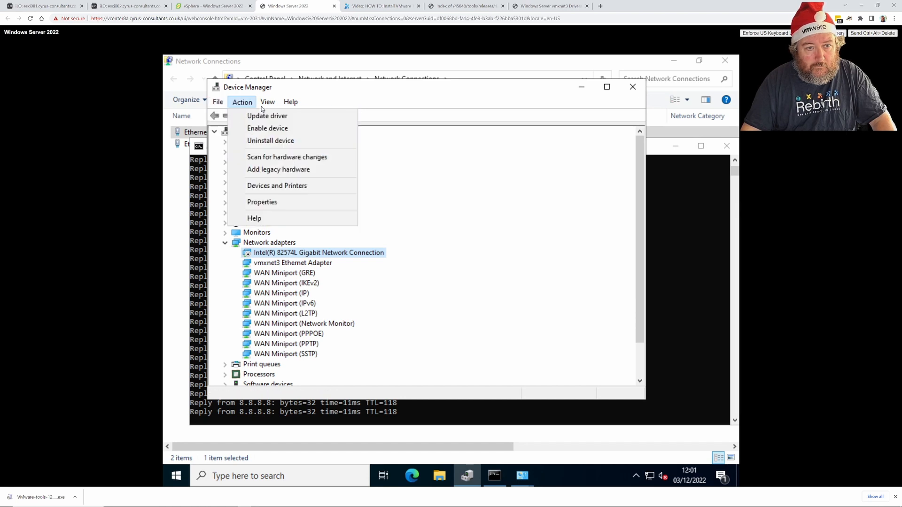
mouse_move(270, 109)
mouse_move(243, 103)
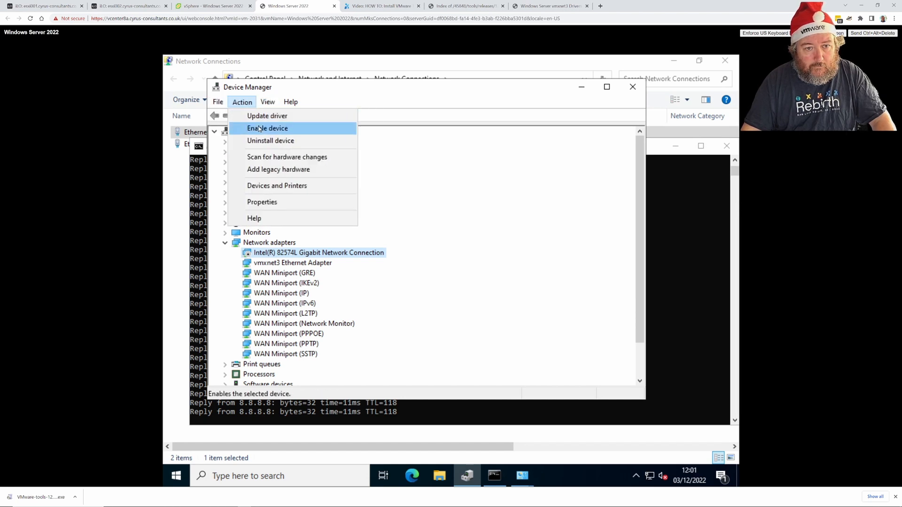
click(276, 157)
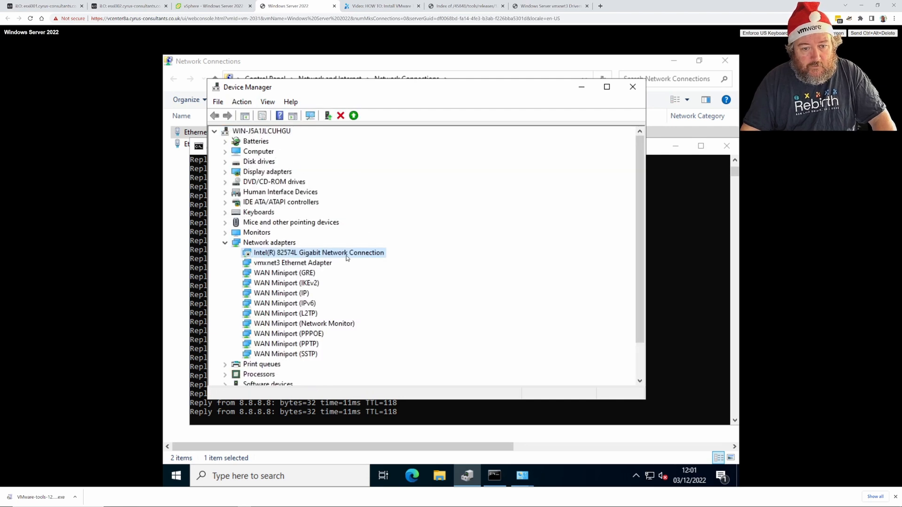
click(633, 86)
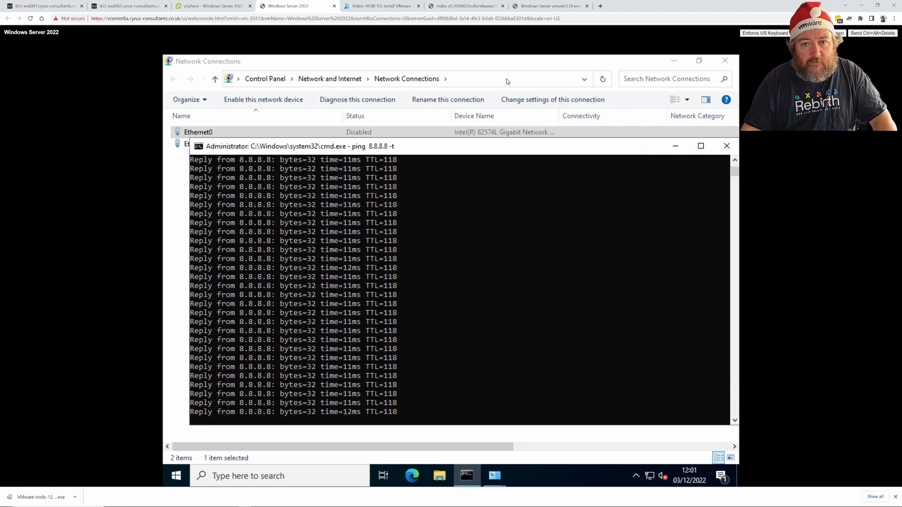
Back in vSphere, try removing the Intel network adapter via Edit Settings and apply.
click(510, 62)
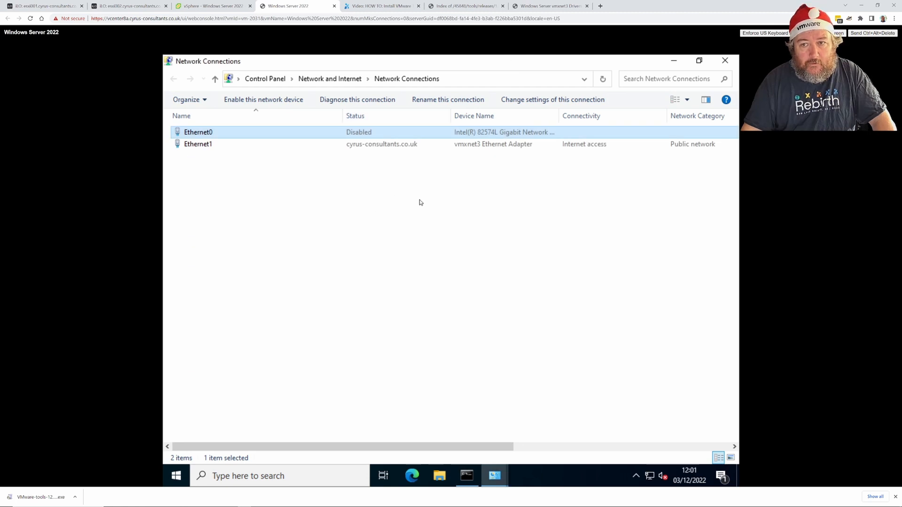
click(228, 6)
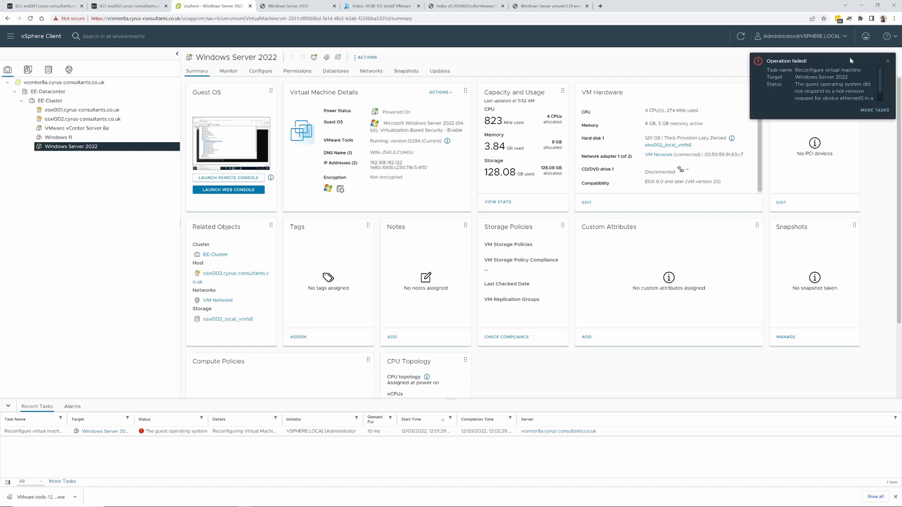
click(365, 57)
click(384, 227)
click(585, 245)
click(571, 262)
click(313, 260)
click(585, 408)
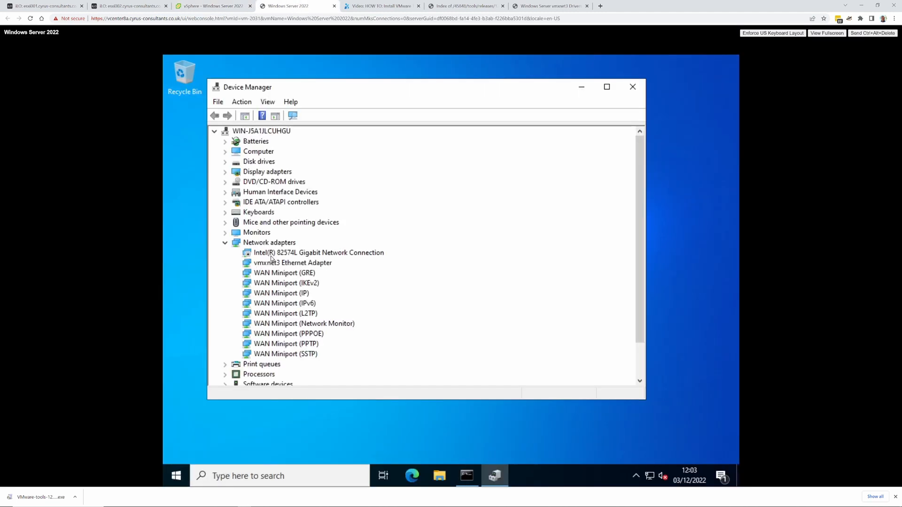
click(272, 254)
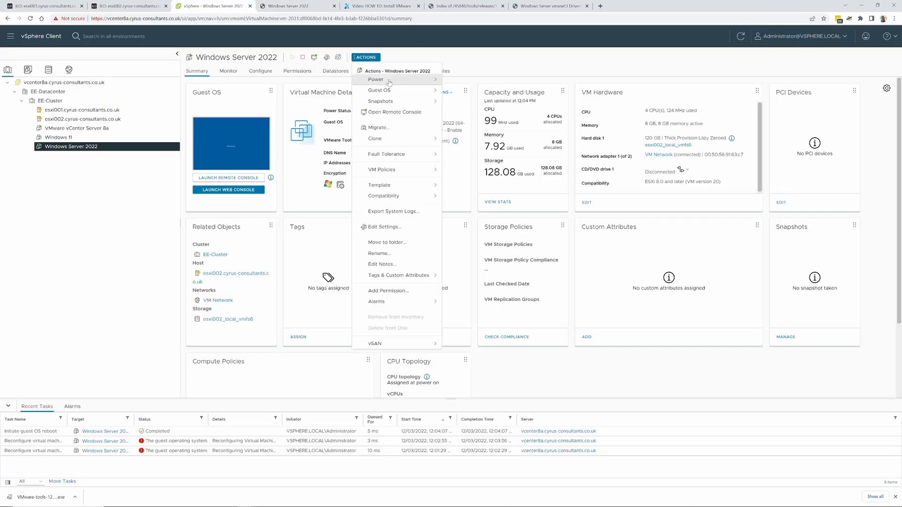
Remove the Intel E1000 adapter, sign back in as Administrator, close Server Manager, return to vSphere.
click(376, 226)
click(346, 259)
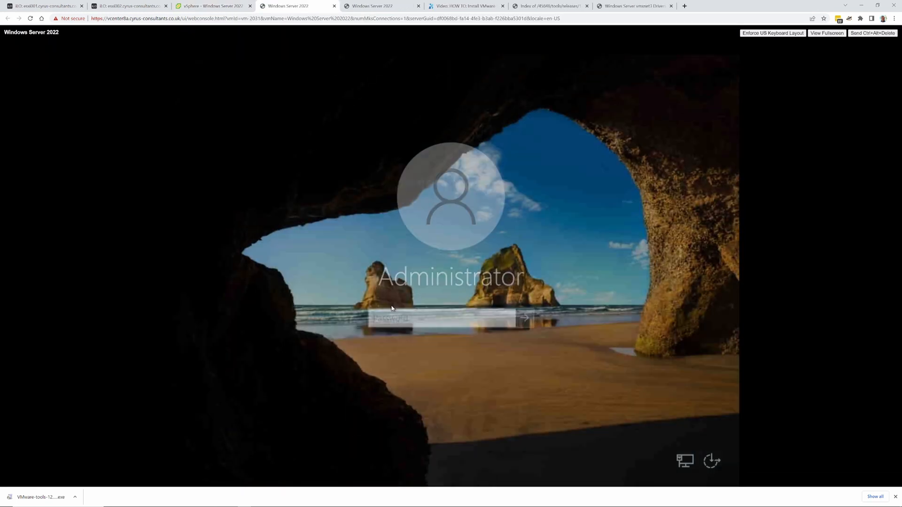
text(•••••••••••)
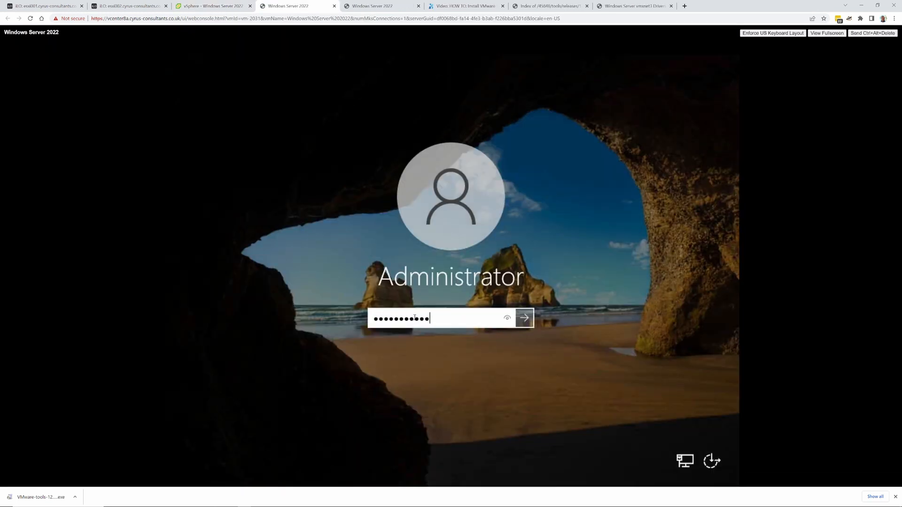
key(Return)
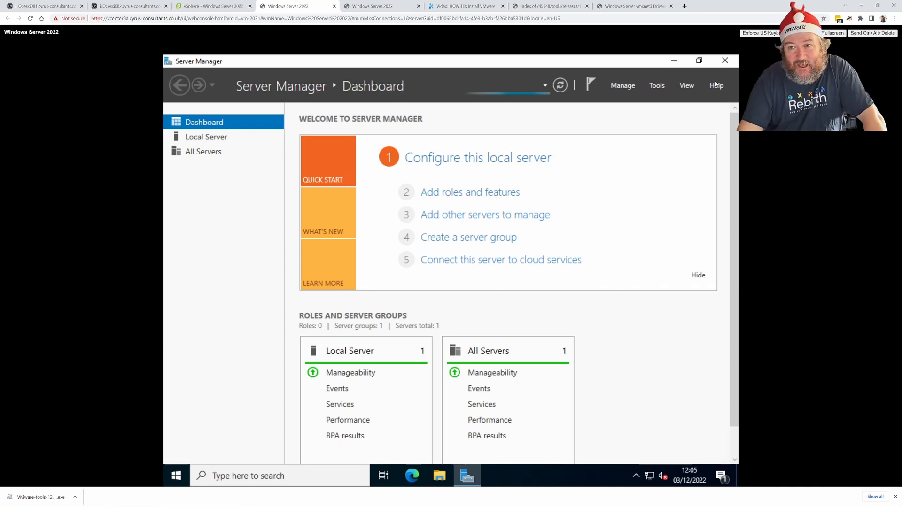
click(725, 62)
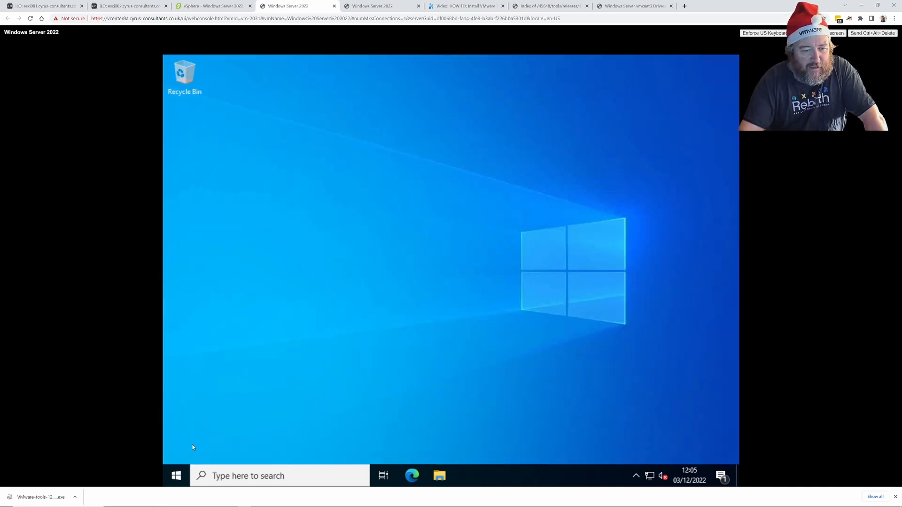
click(224, 6)
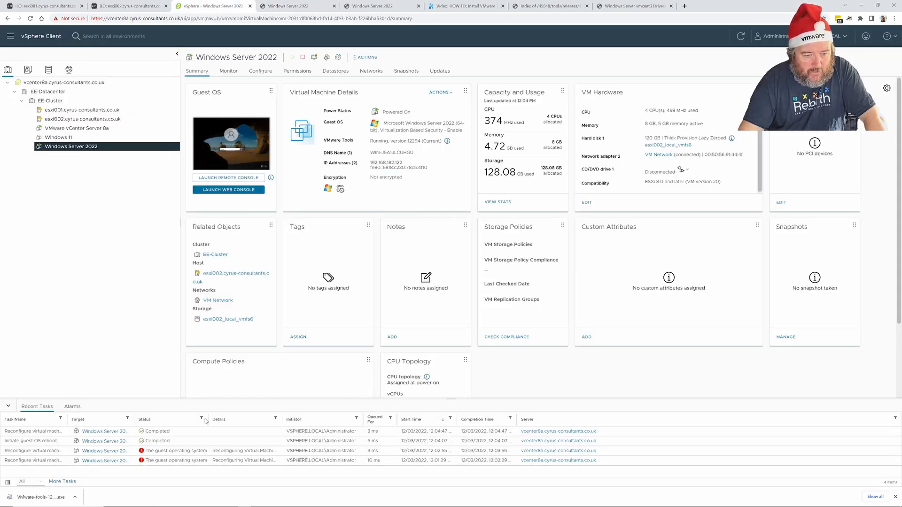
Widen the Recent Tasks Status column to read the hot-remove errors, then return to the Windows Server 2022 console.
drag(207, 416, 328, 414)
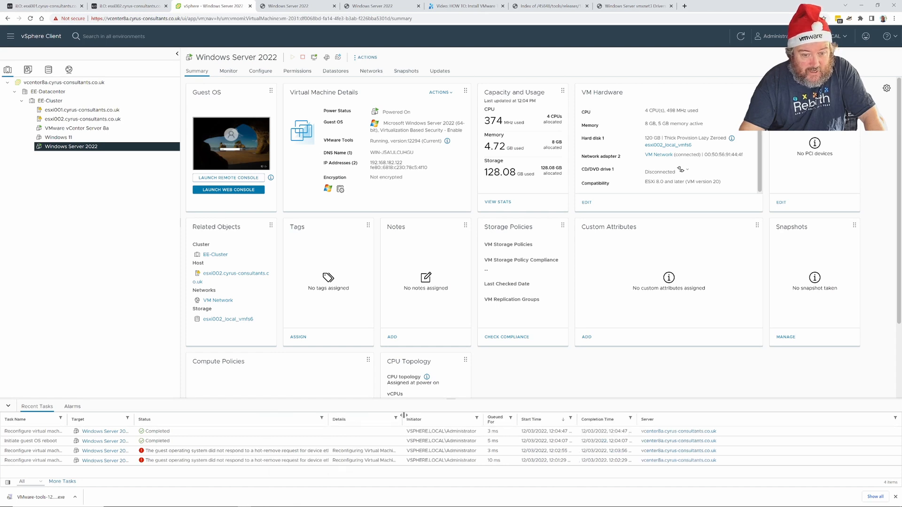
drag(403, 415, 402, 415)
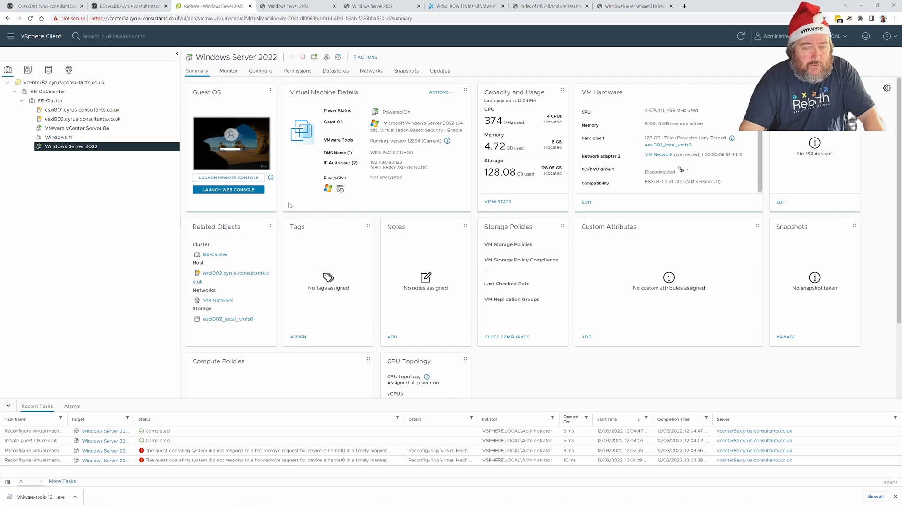
click(297, 8)
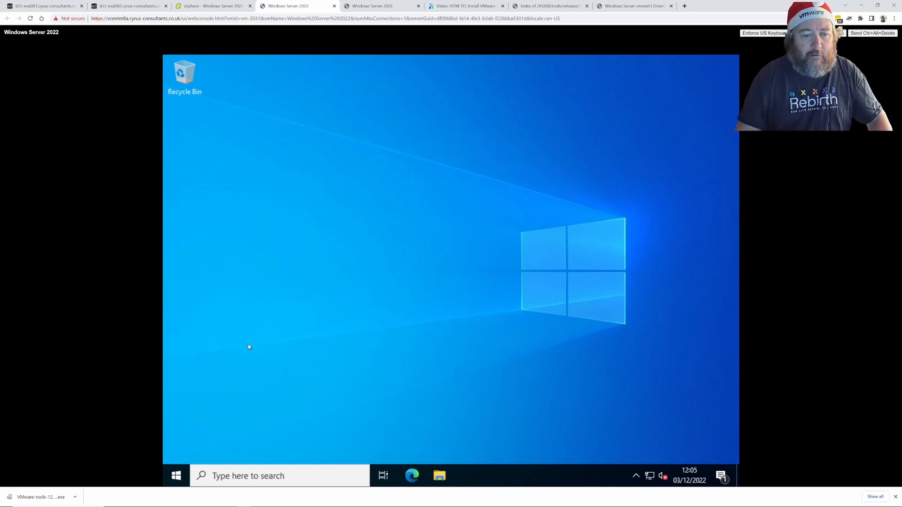
Launch Control Panel from Run and open Network Connections, which now lists only Ethernet1.
right_click(176, 475)
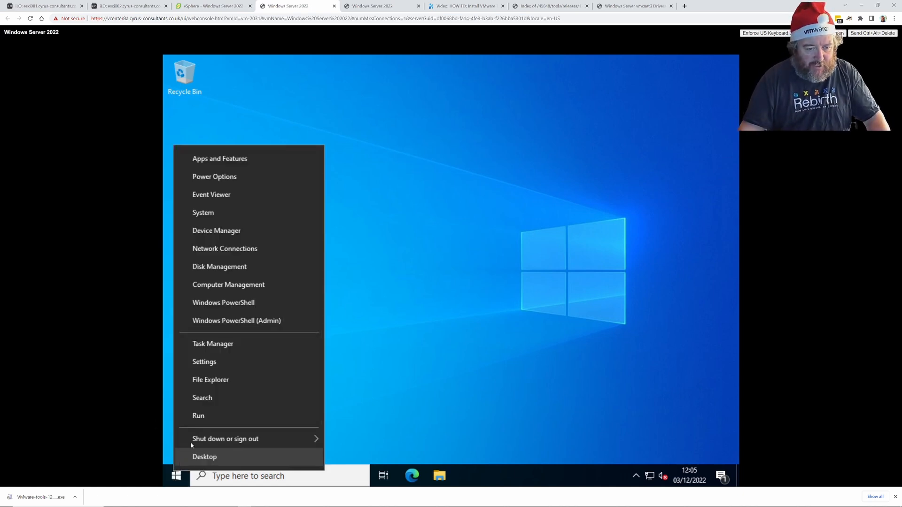
click(201, 416)
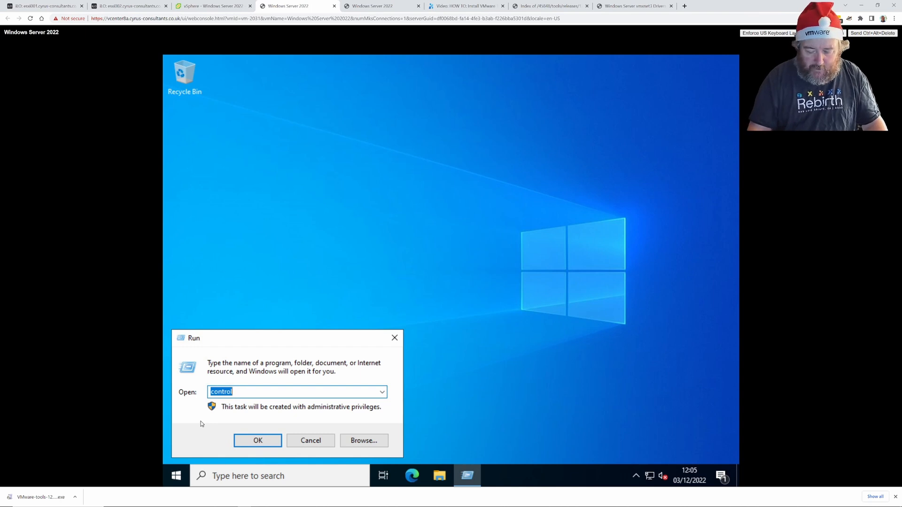
key(Return)
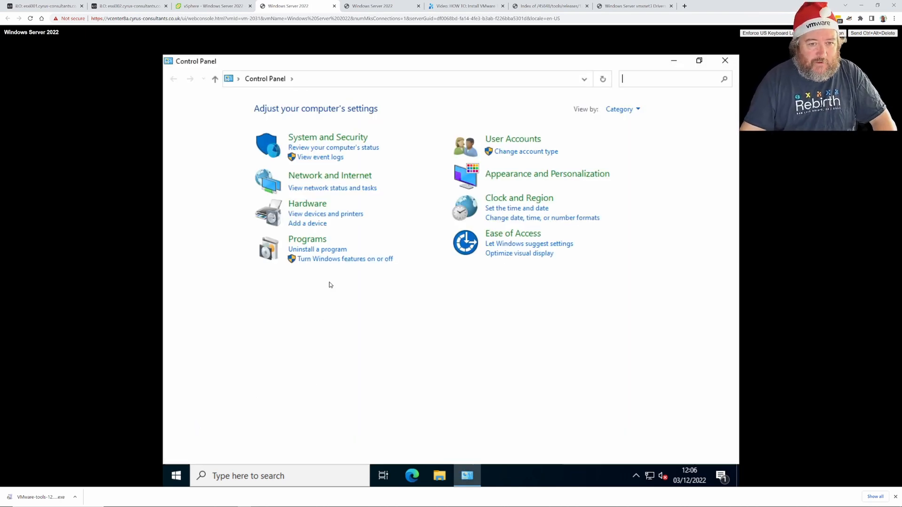
click(340, 188)
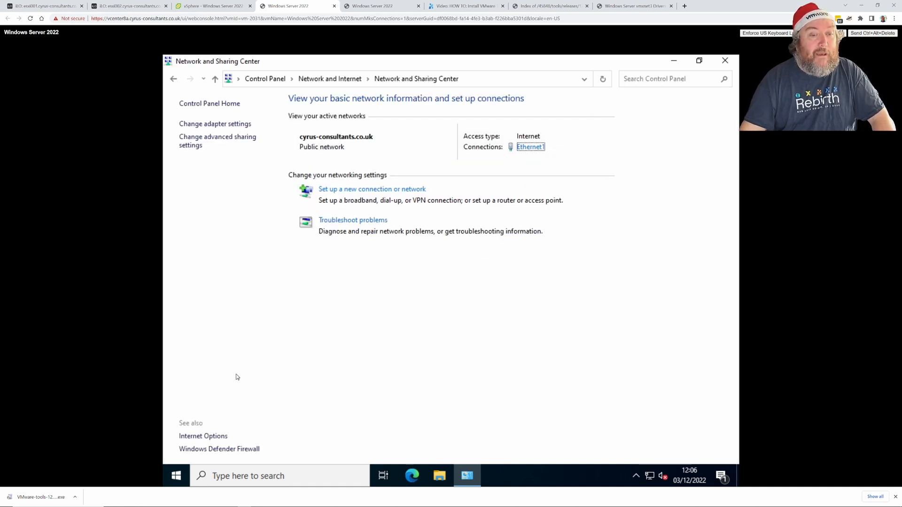
click(228, 124)
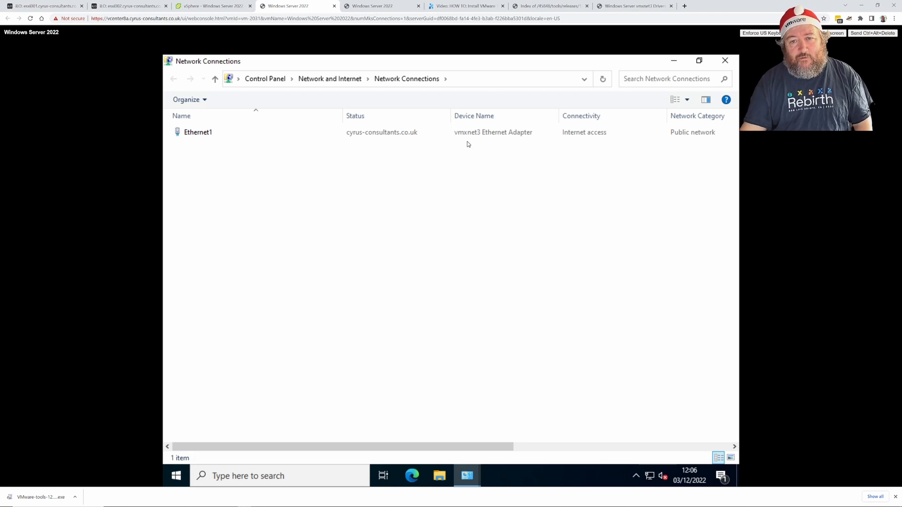
Open the advanced driver properties of Ethernet1's vmxnet3 adapter from its connection status.
right_click(251, 135)
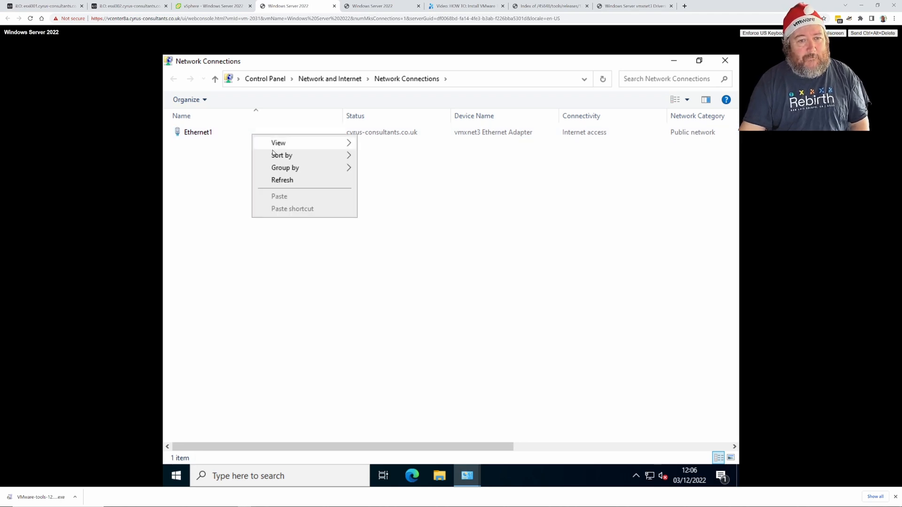
right_click(210, 133)
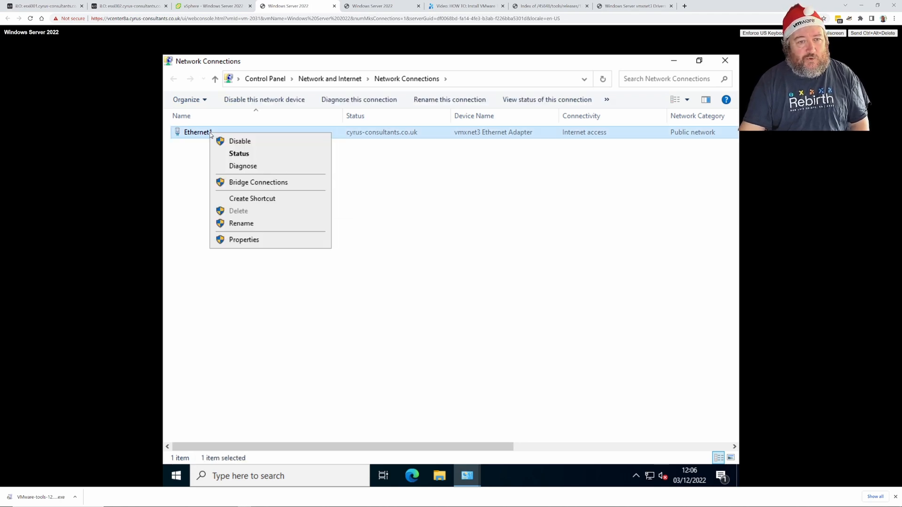
click(232, 152)
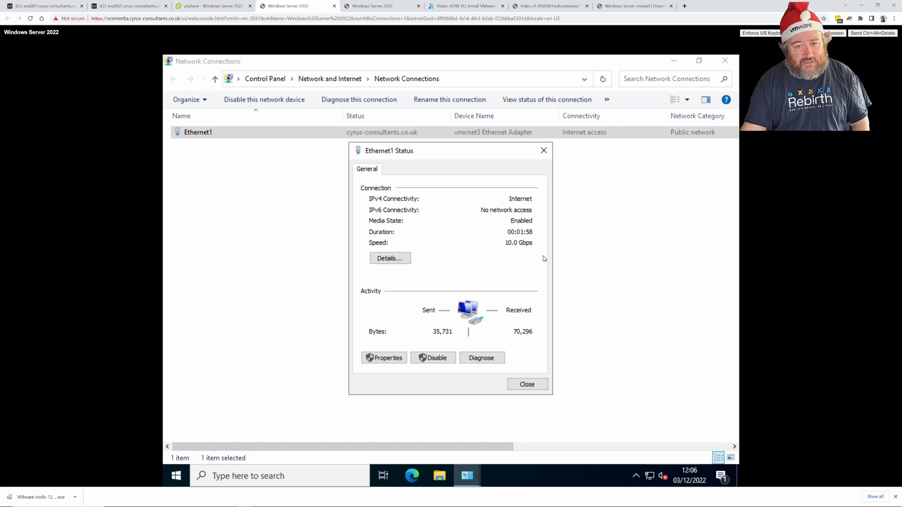
click(385, 358)
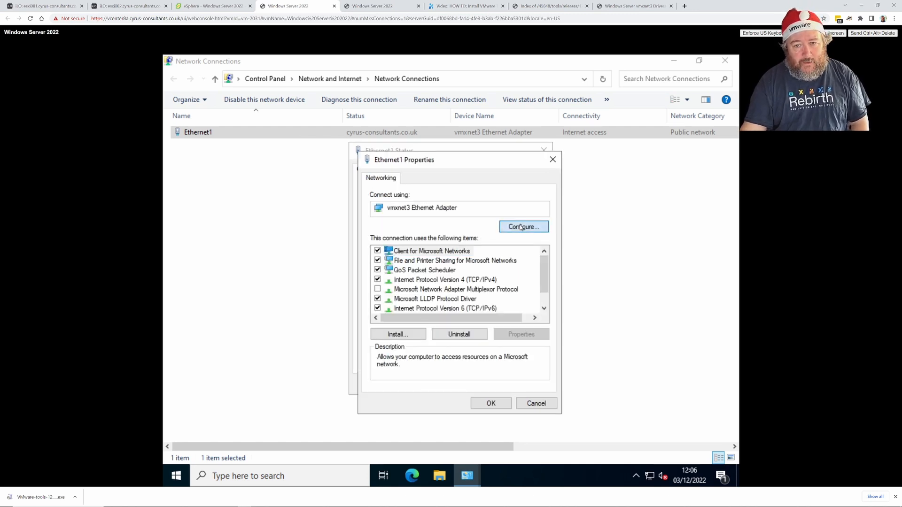
click(521, 227)
click(238, 99)
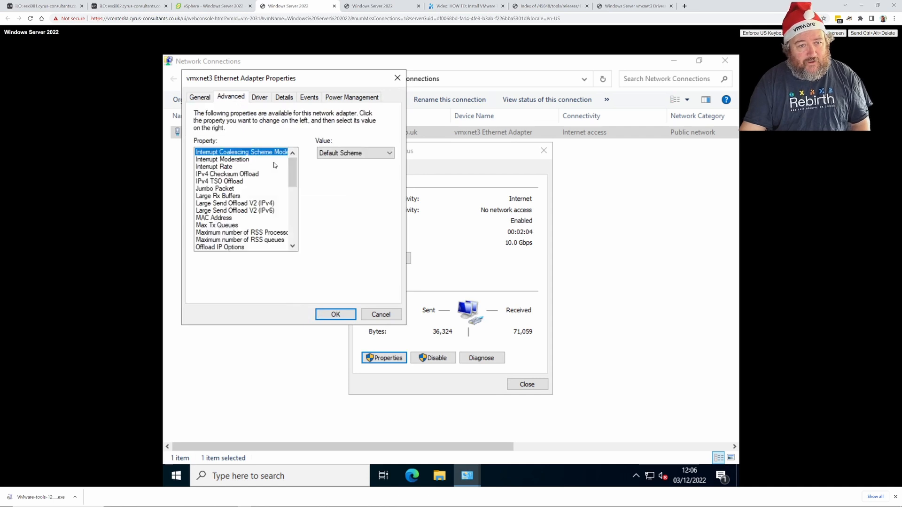
scroll(262, 210, down, 5)
scroll(262, 210, down, 5)
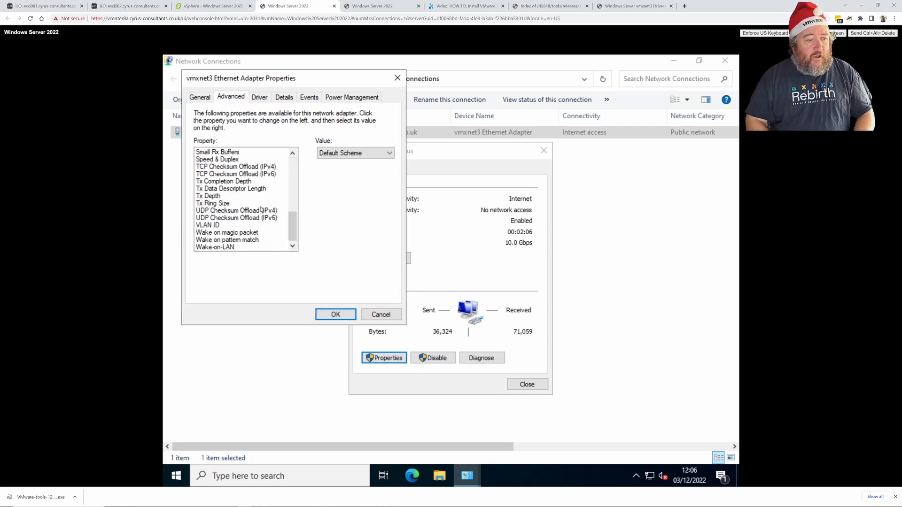